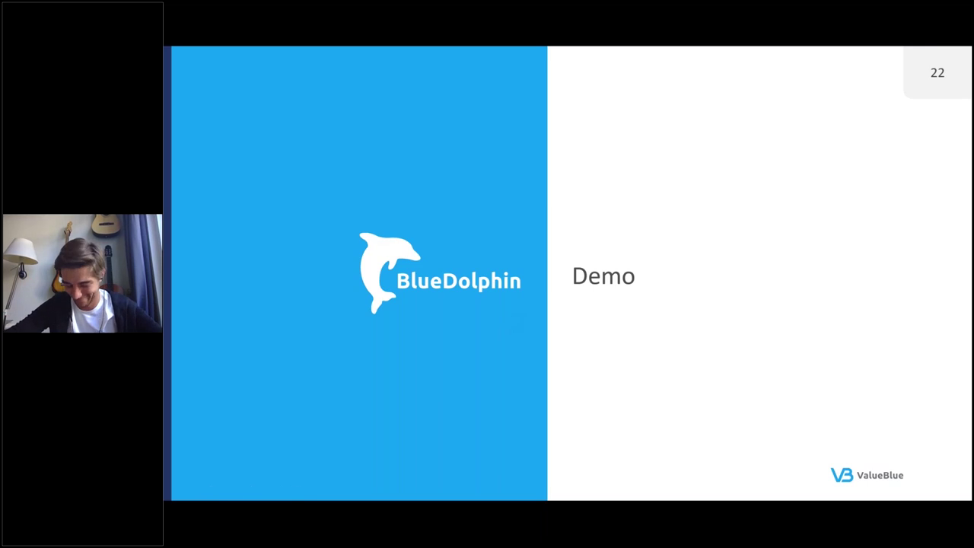
# - End the slide show and switch to the browser showing BlueDolphin's "Architecture start page webinar 1" view
pyautogui.press('Escape')
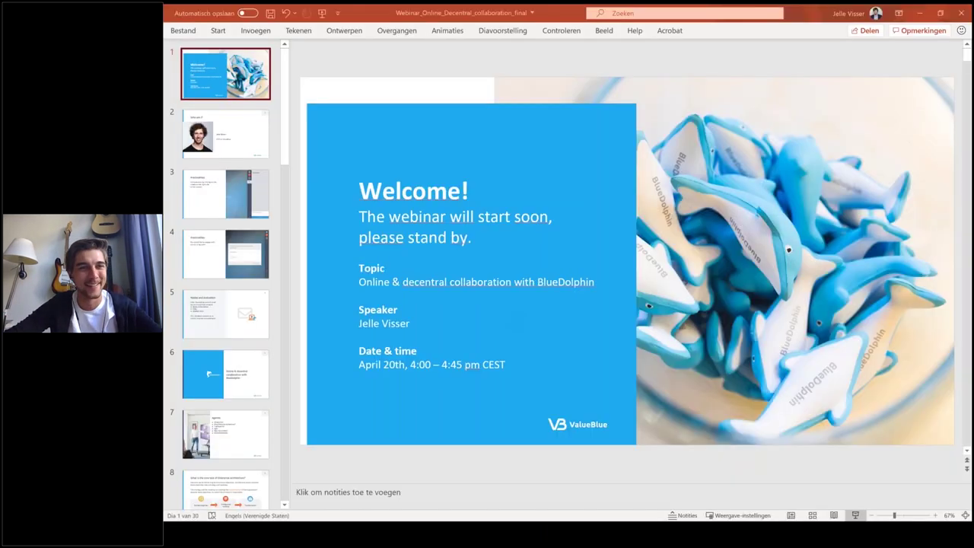
pyautogui.moveTo(441, 532)
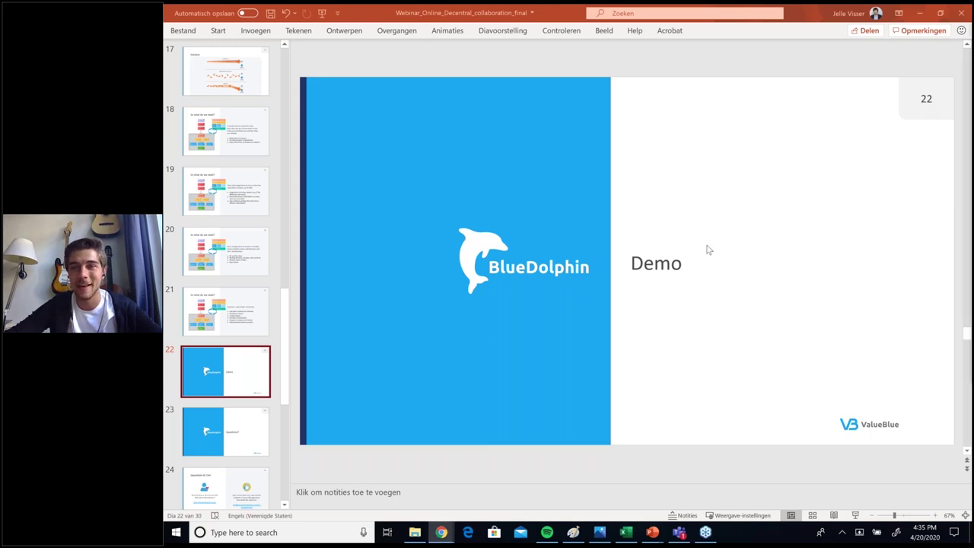
pyautogui.hotkey('alt', 'Tab')
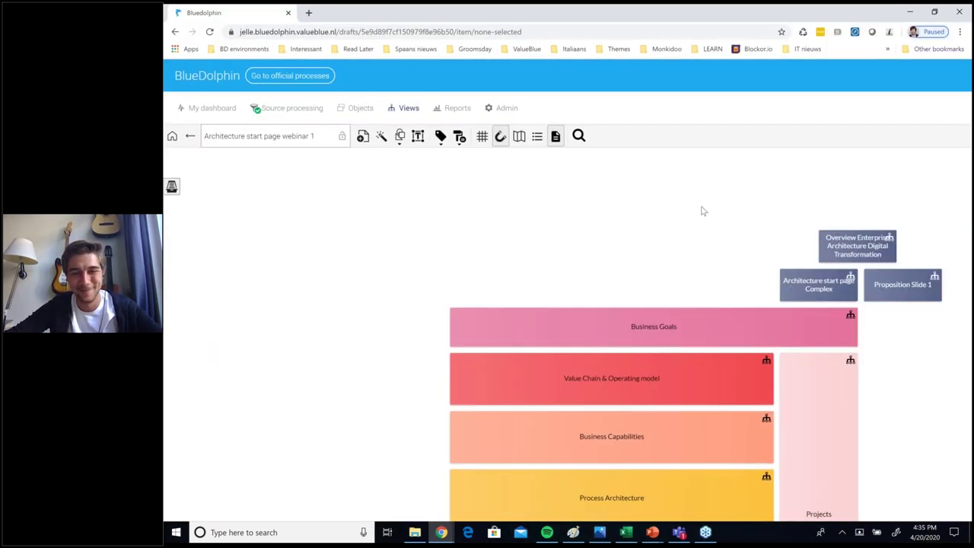
pyautogui.click(661, 136)
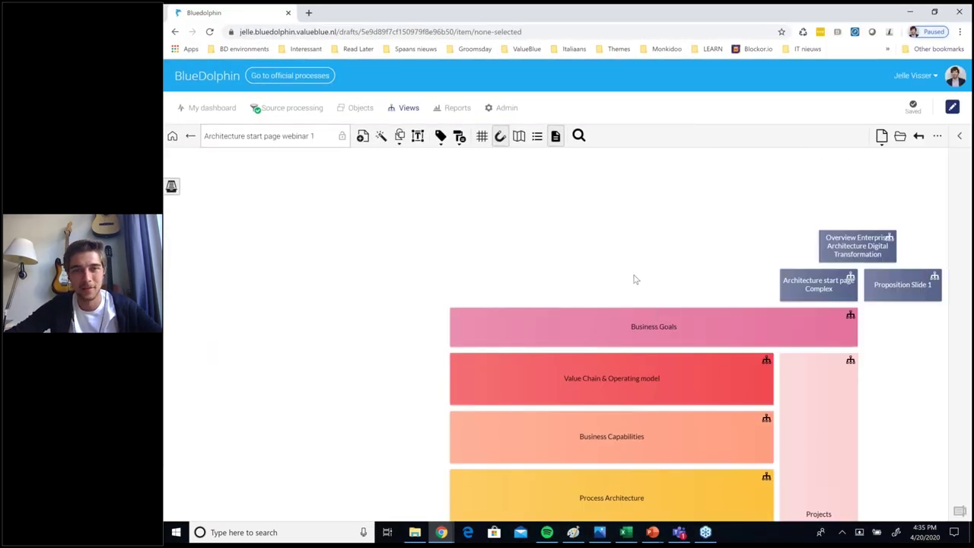
# - Examine the start page's architecture layers, selecting Business Goals, Value Chain & Operating model, Business Capabilities, Process Architecture and Projects
pyautogui.scroll(-3, 632, 279)
pyautogui.scroll(2, 628, 279)
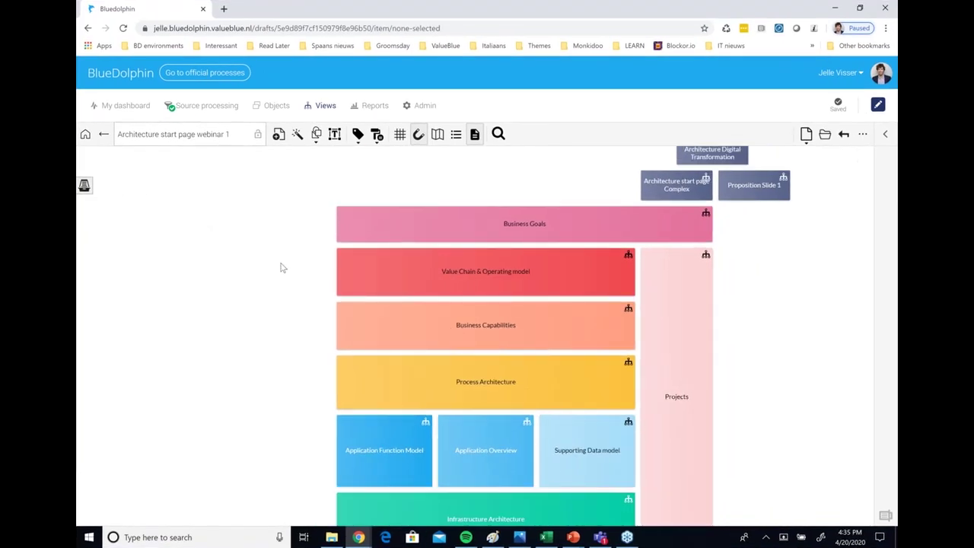
pyautogui.scroll(-2, 280, 267)
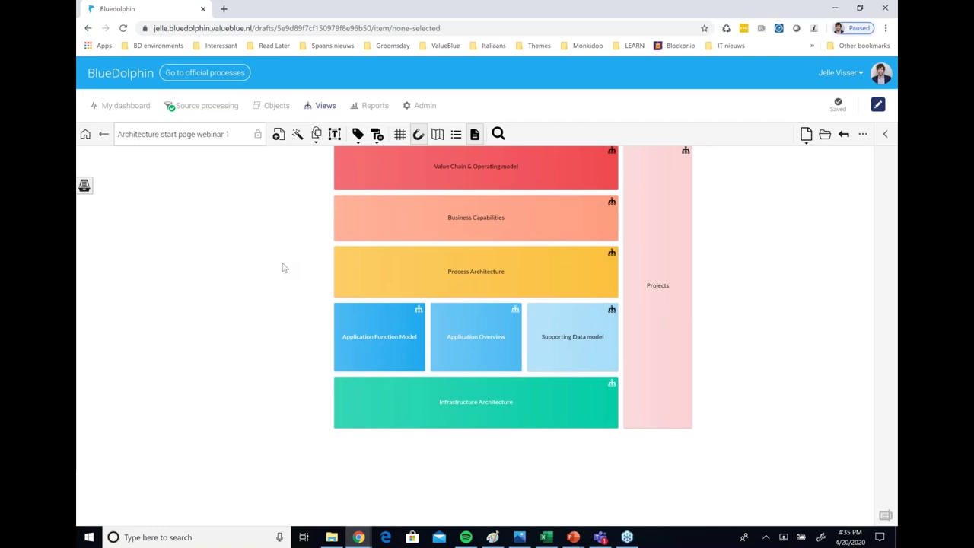
pyautogui.scroll(2, 282, 267)
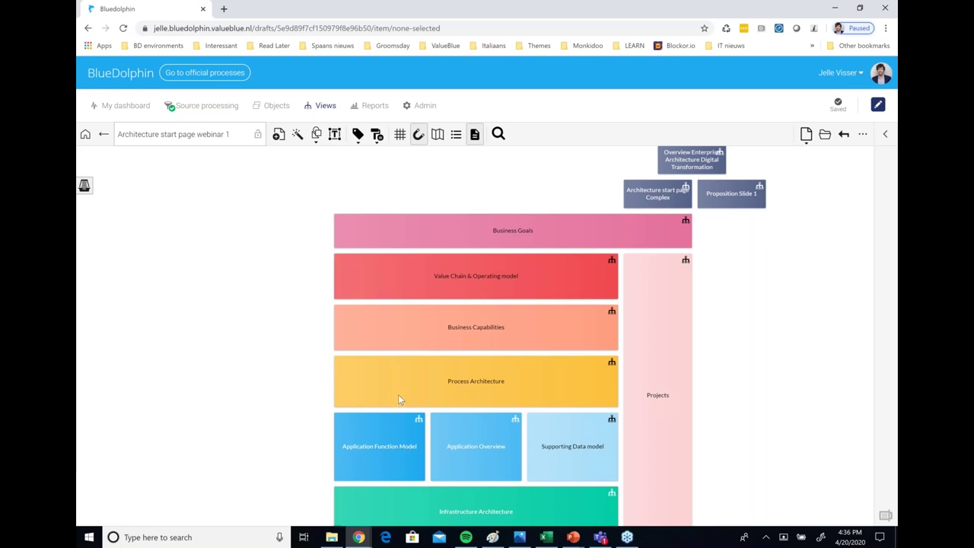
pyautogui.click(557, 242)
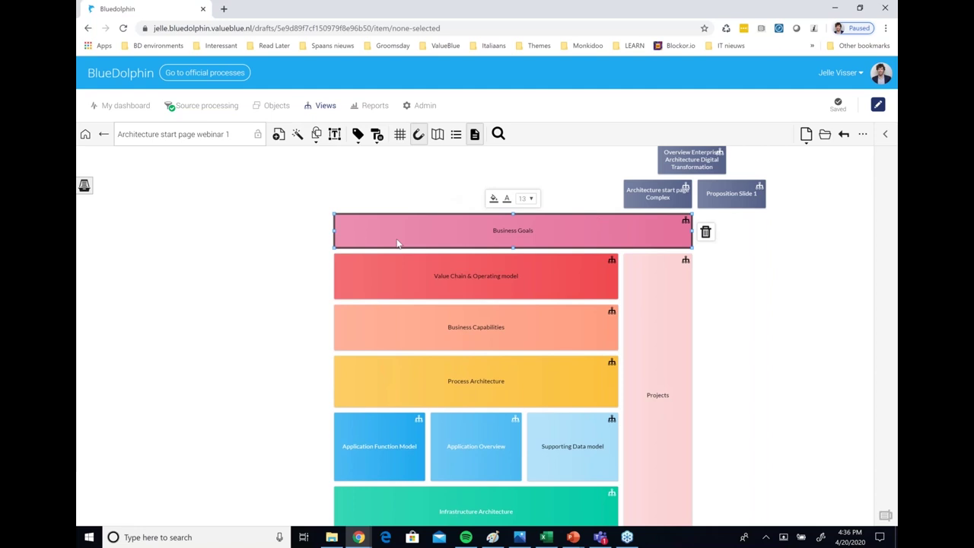
pyautogui.click(524, 282)
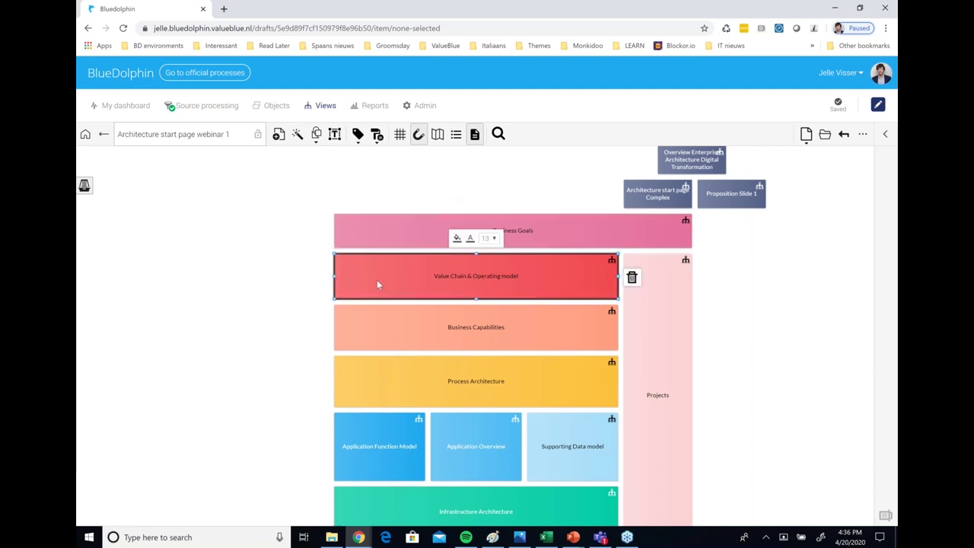
pyautogui.click(501, 318)
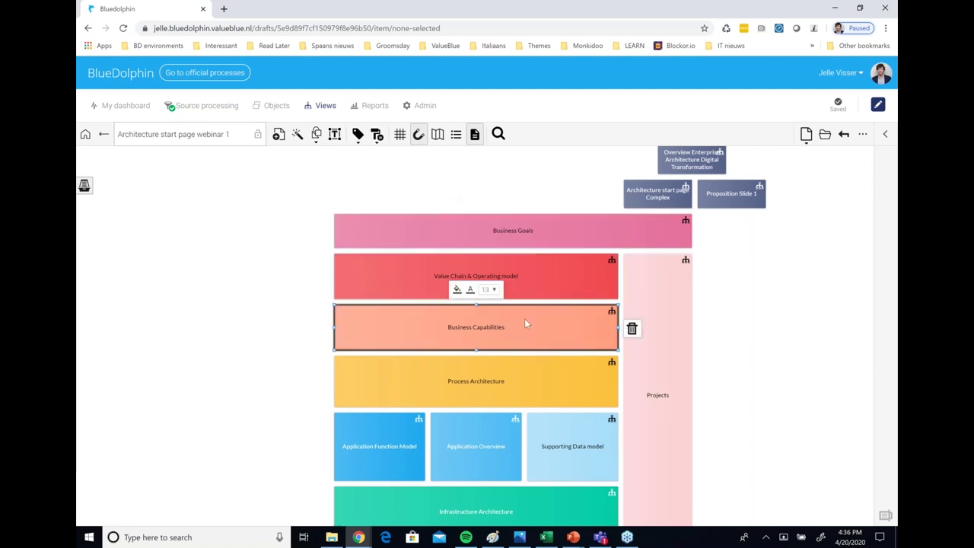
pyautogui.click(449, 384)
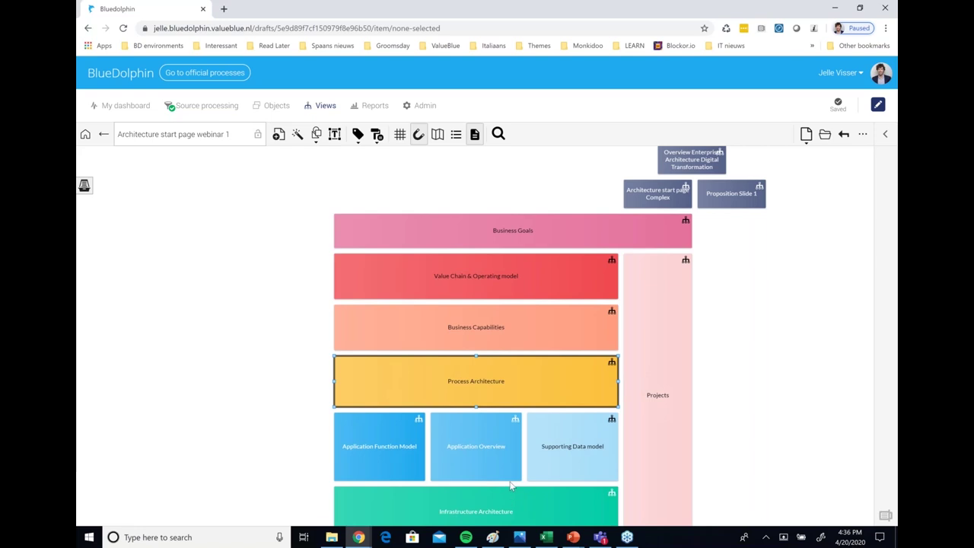
pyautogui.click(487, 365)
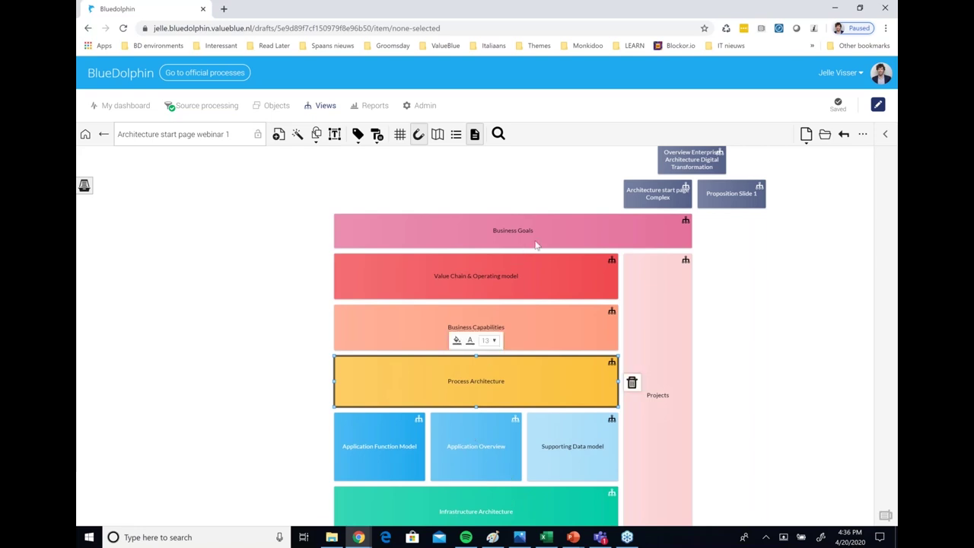
pyautogui.click(538, 243)
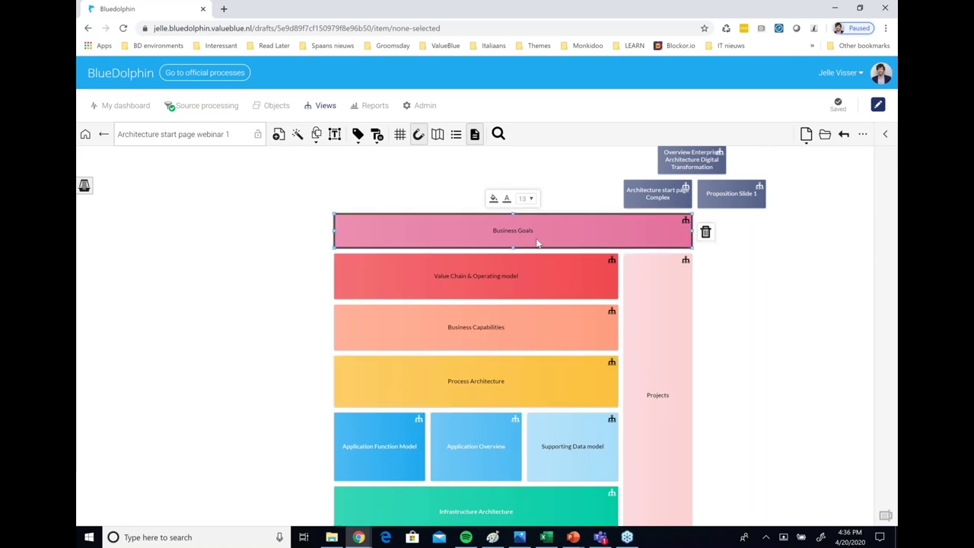
pyautogui.click(472, 278)
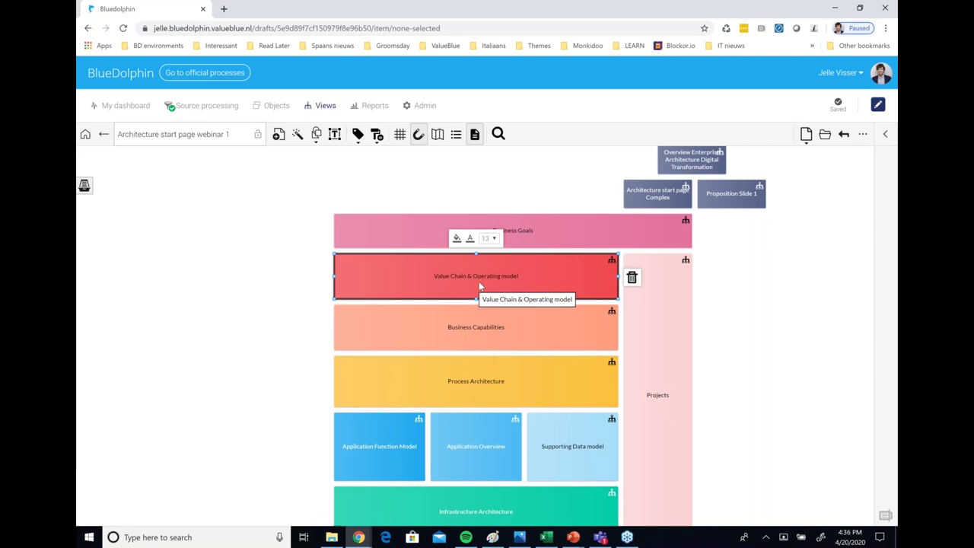
pyautogui.click(522, 324)
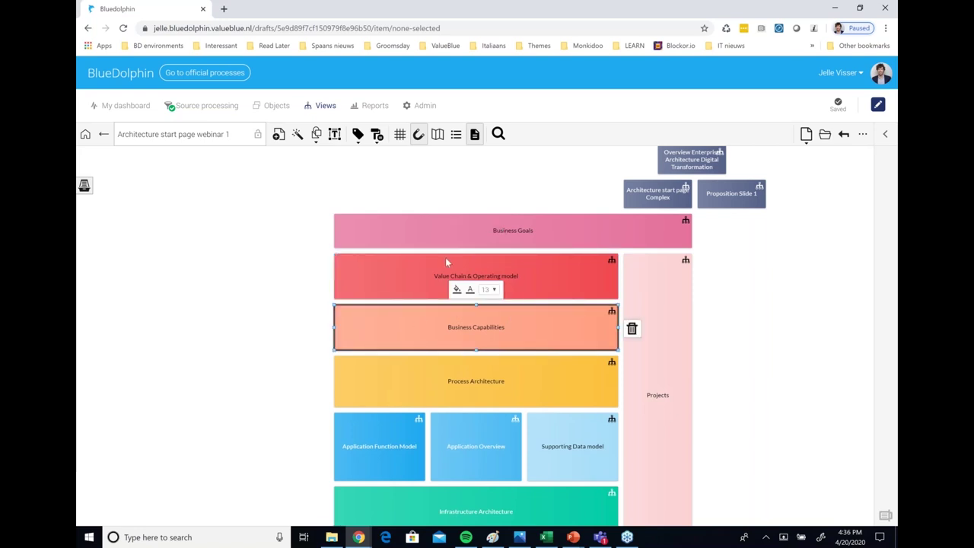
pyautogui.click(413, 378)
pyautogui.click(415, 334)
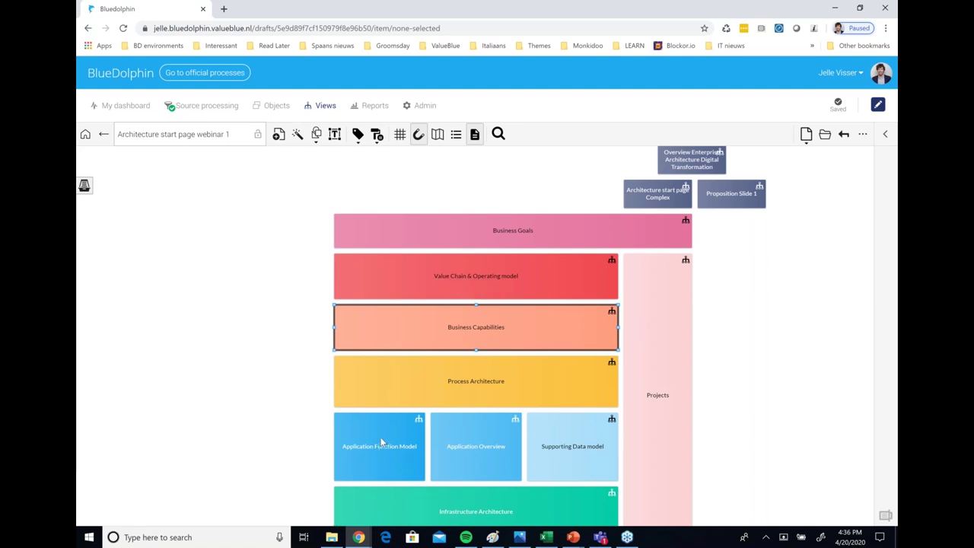
pyautogui.click(681, 363)
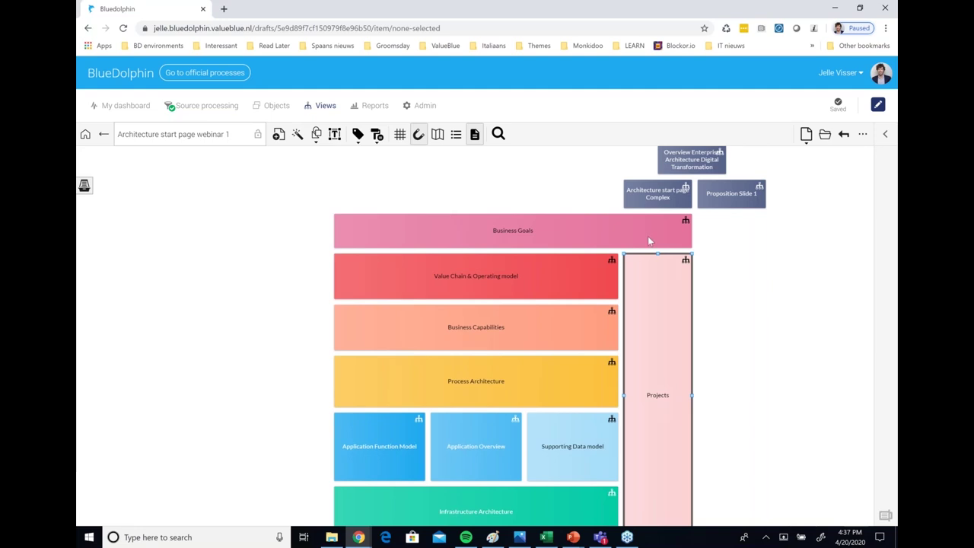
# - Open the view linked to the Value Chain & Operating model block
pyautogui.click(527, 283)
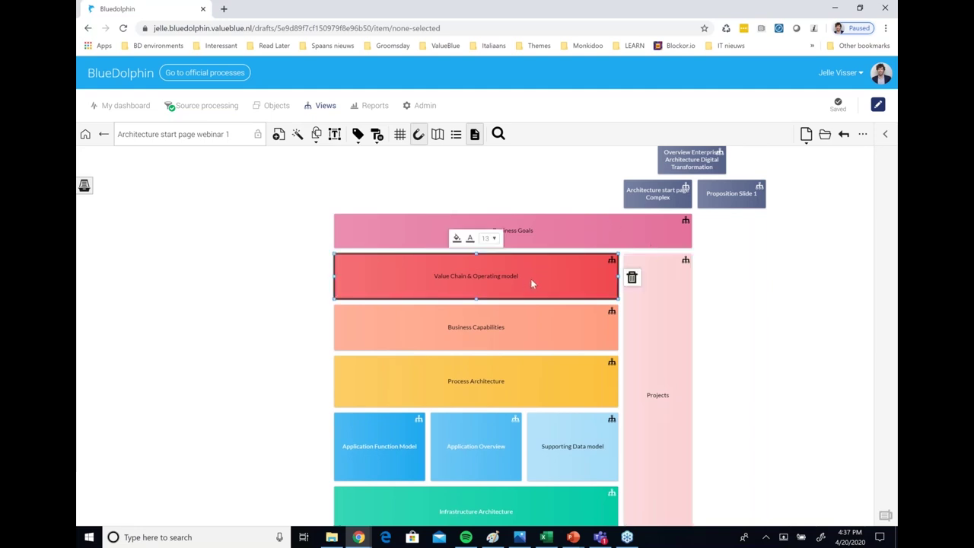
pyautogui.rightClick(532, 283)
pyautogui.click(559, 287)
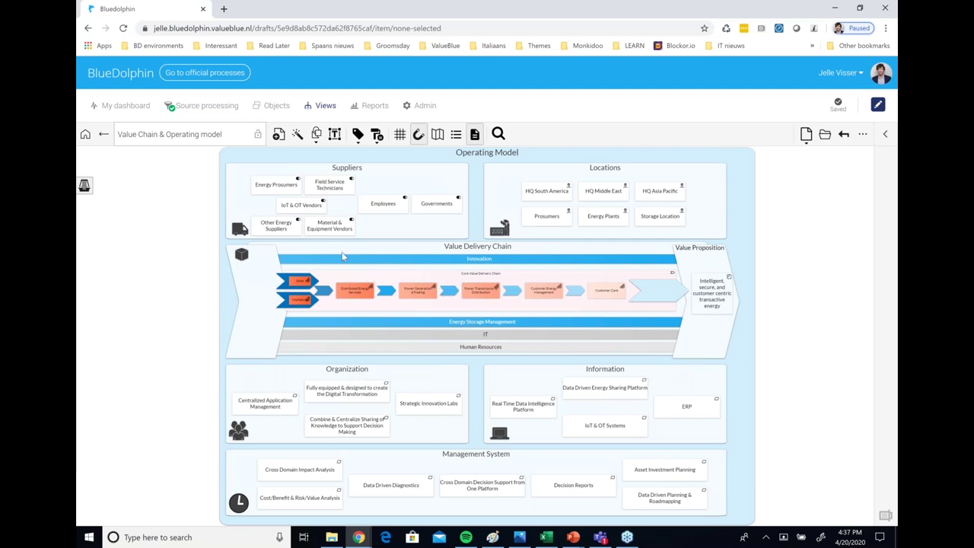
# - Examine the Core Value Delivery Chain from Distributed Energy Services through Customer Care to the Value Proposition
pyautogui.scroll(5, 389, 296)
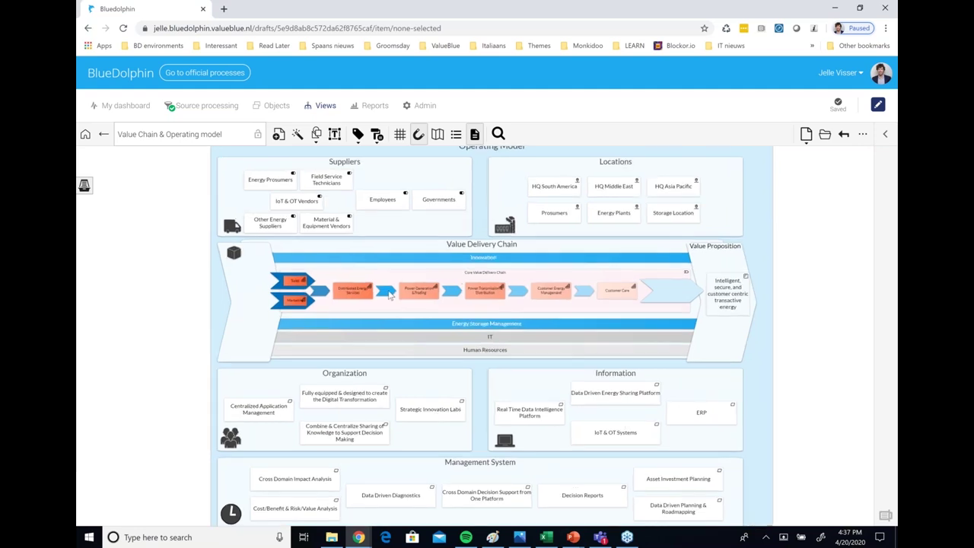
pyautogui.scroll(2, 376, 303)
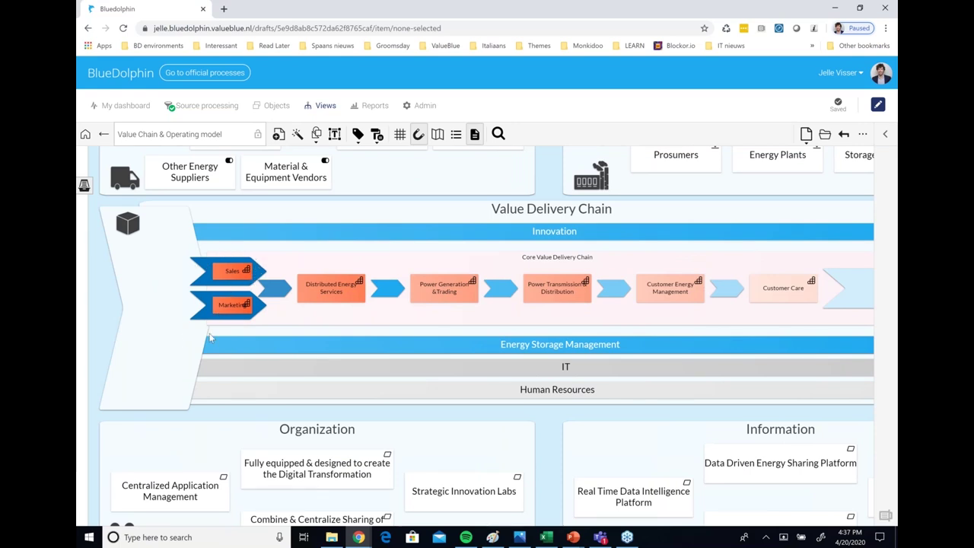
pyautogui.click(329, 296)
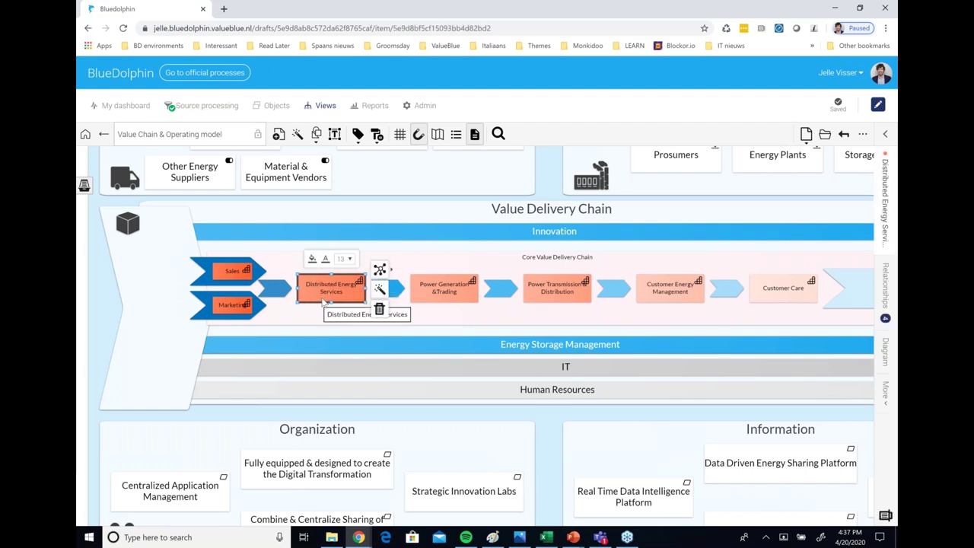
pyautogui.click(453, 299)
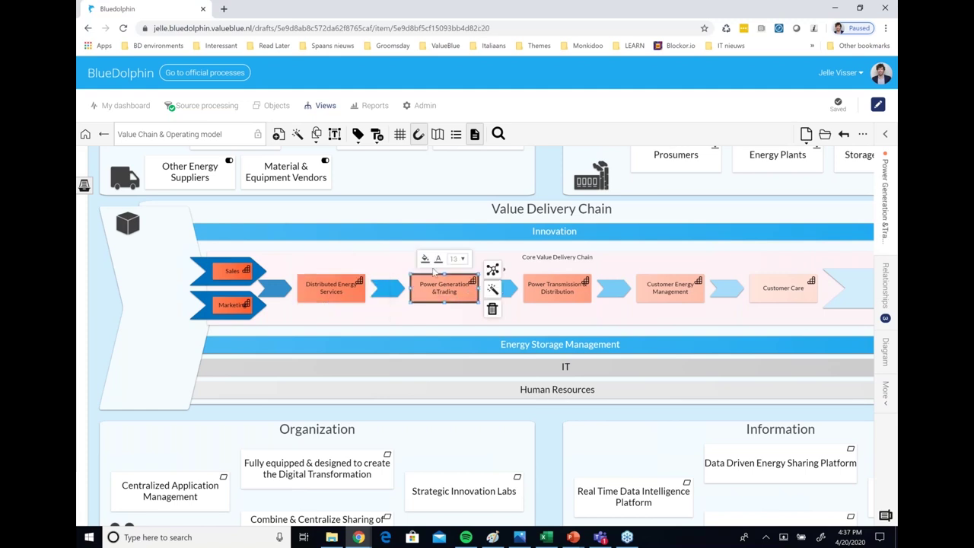
pyautogui.click(563, 301)
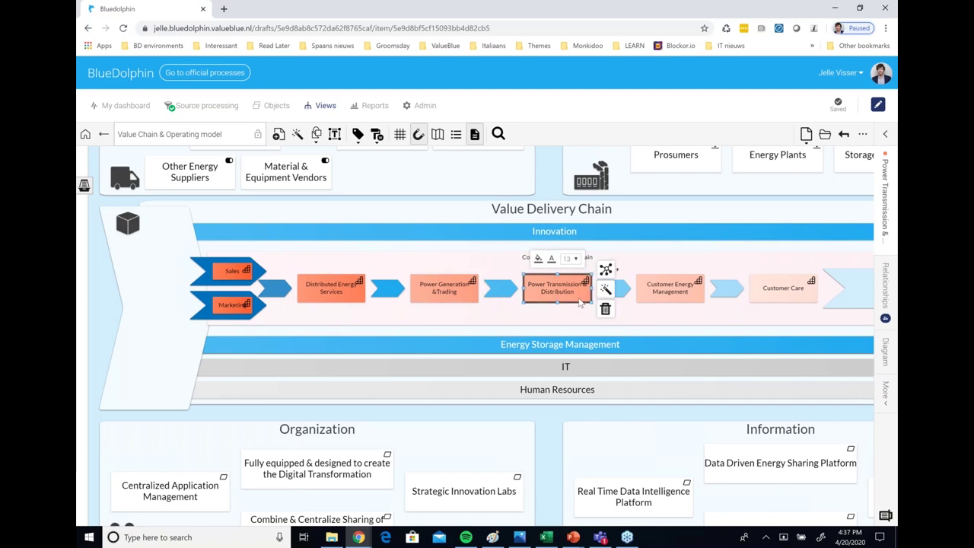
pyautogui.click(672, 301)
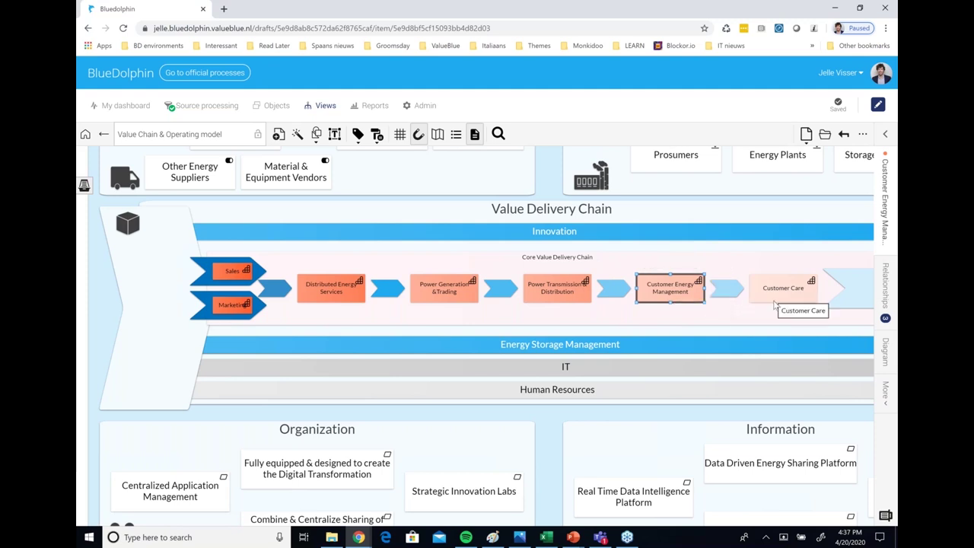
pyautogui.hscroll(1, 775, 304)
pyautogui.hscroll(3, 775, 304)
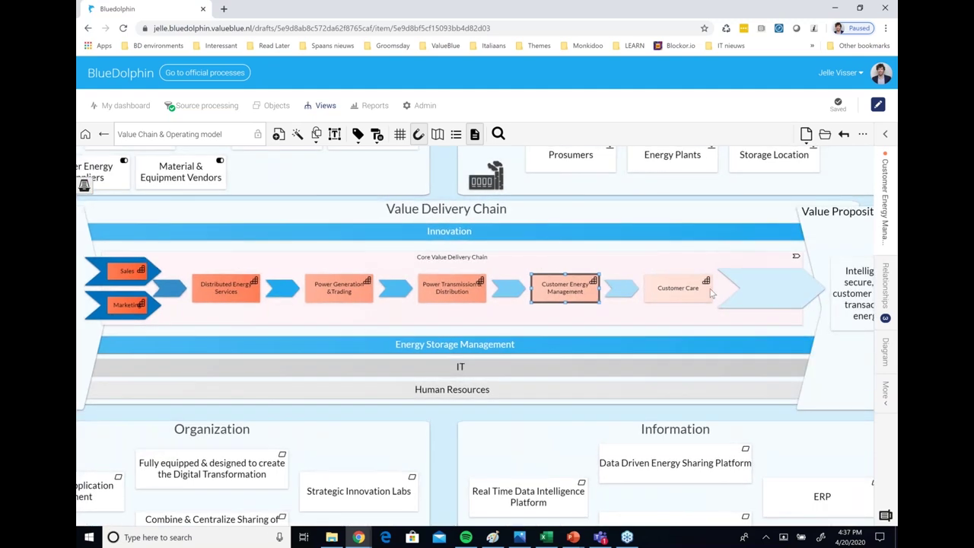
pyautogui.click(677, 284)
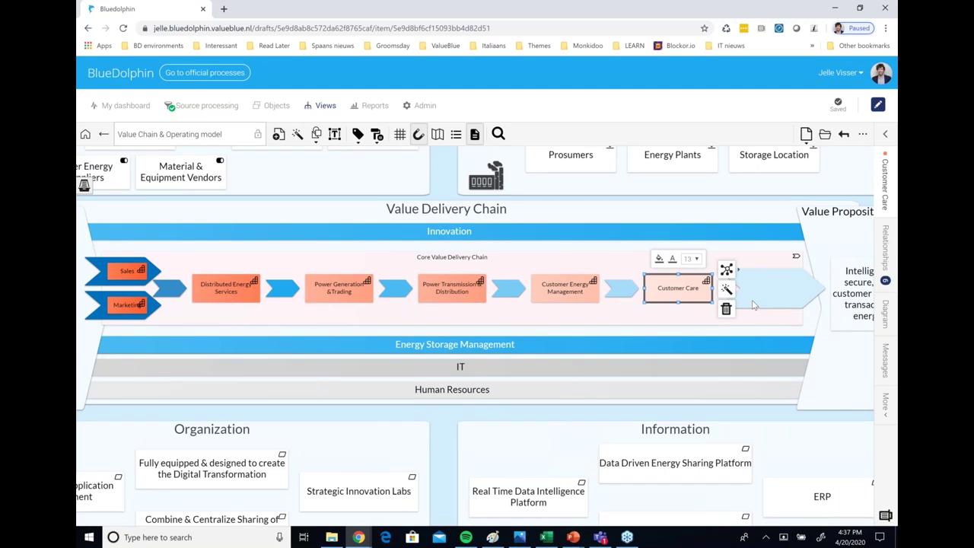
pyautogui.scroll(-2, 752, 300)
pyautogui.scroll(2, 752, 300)
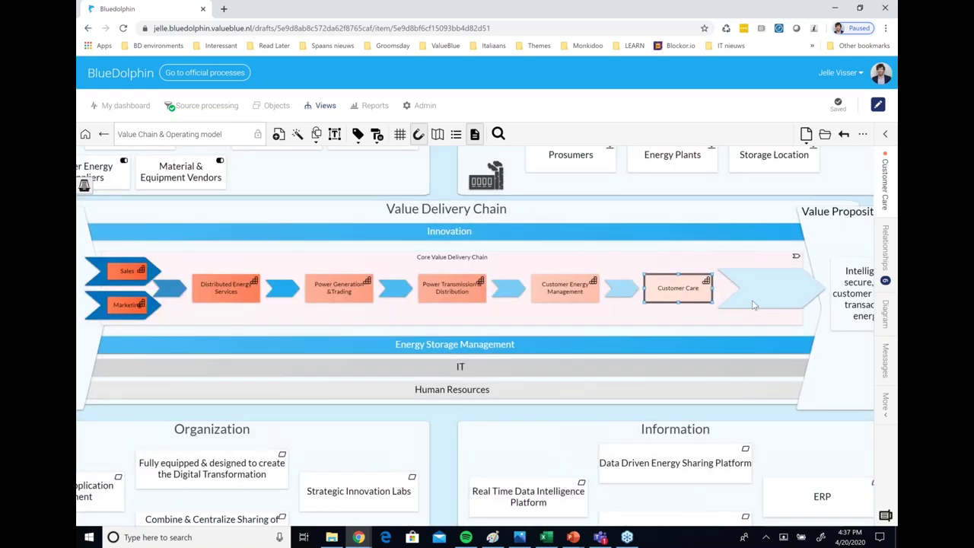
pyautogui.hscroll(1, 752, 304)
pyautogui.hscroll(2, 752, 305)
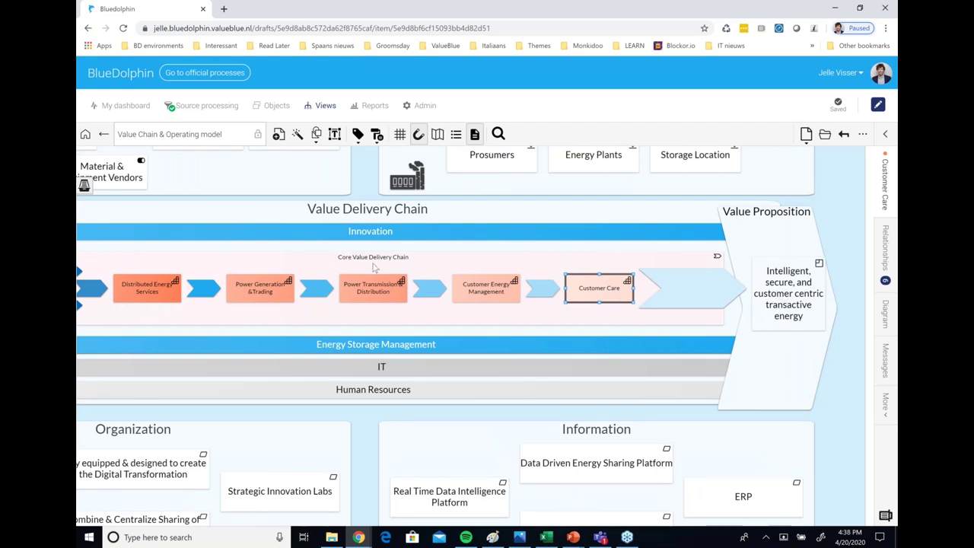
# - Examine the operating model around the Value Delivery Chain, covering Suppliers, Locations, Organization, Information and Management System
pyautogui.scroll(-1, 374, 267)
pyautogui.scroll(-1, 373, 266)
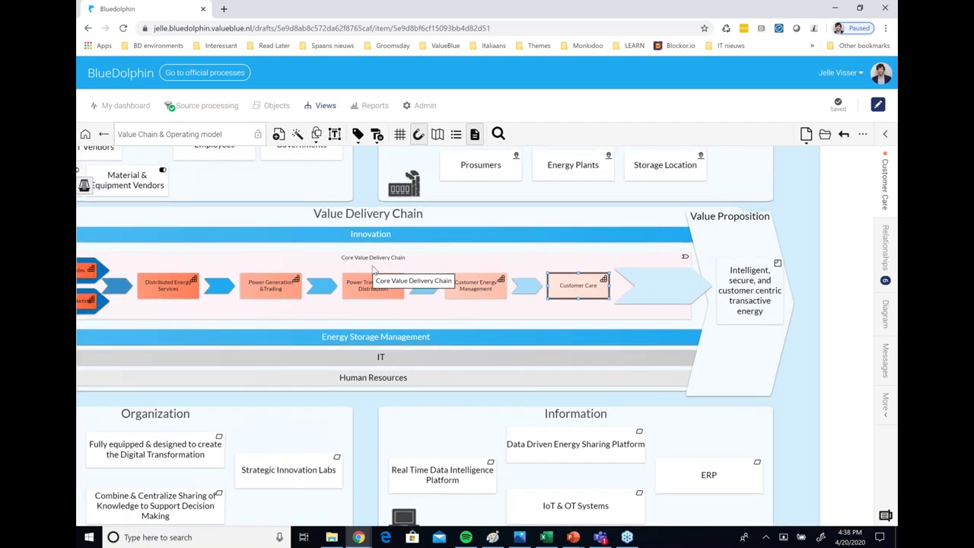
pyautogui.hscroll(-2, 373, 268)
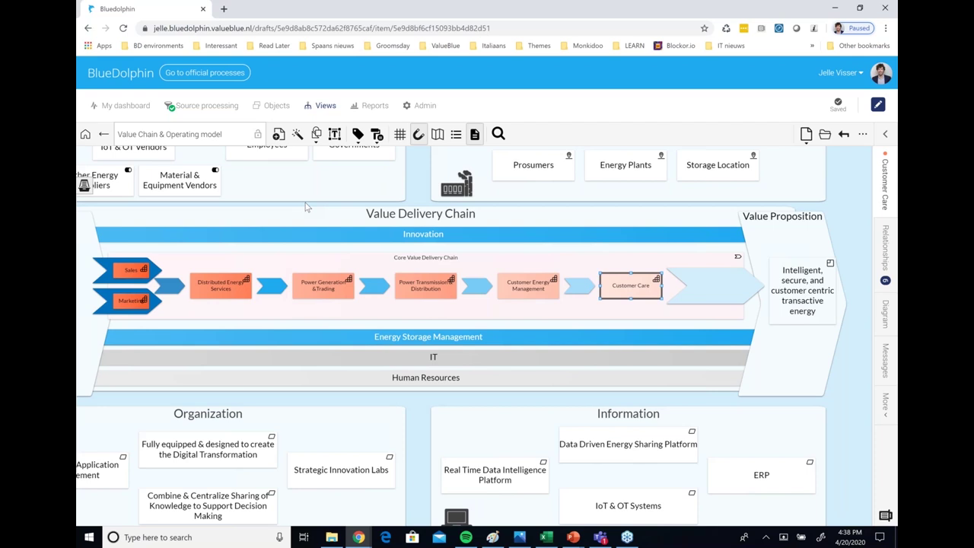
pyautogui.scroll(-4, 381, 285)
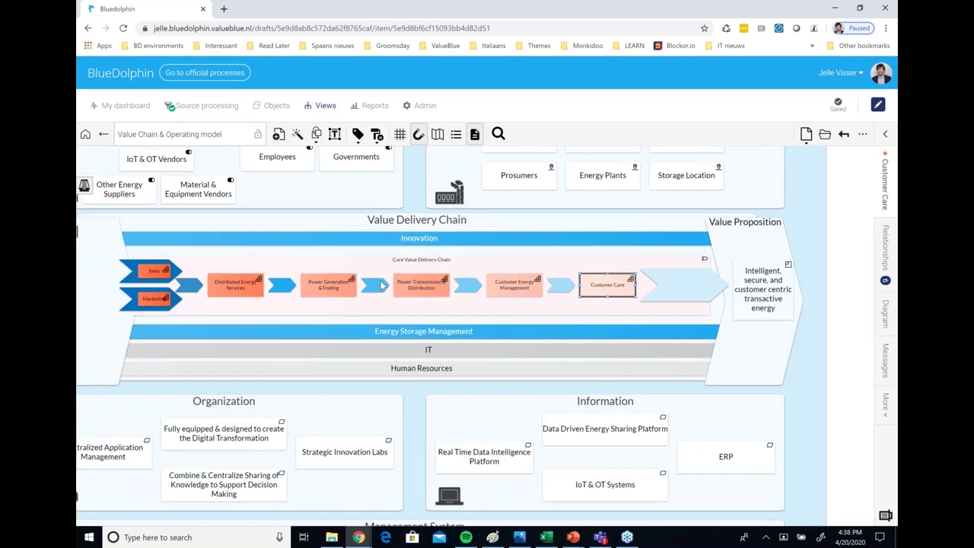
pyautogui.scroll(2, 383, 303)
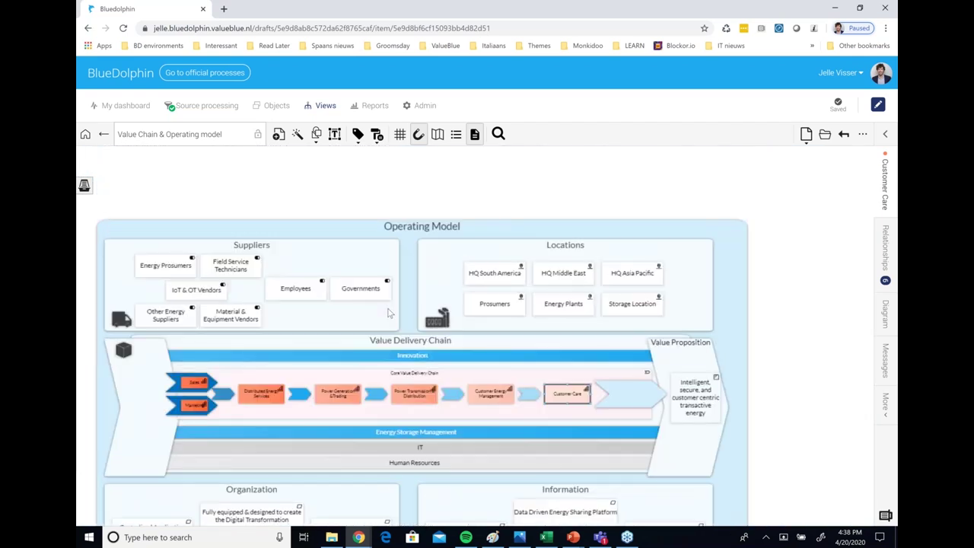
pyautogui.click(475, 252)
pyautogui.scroll(-4, 475, 251)
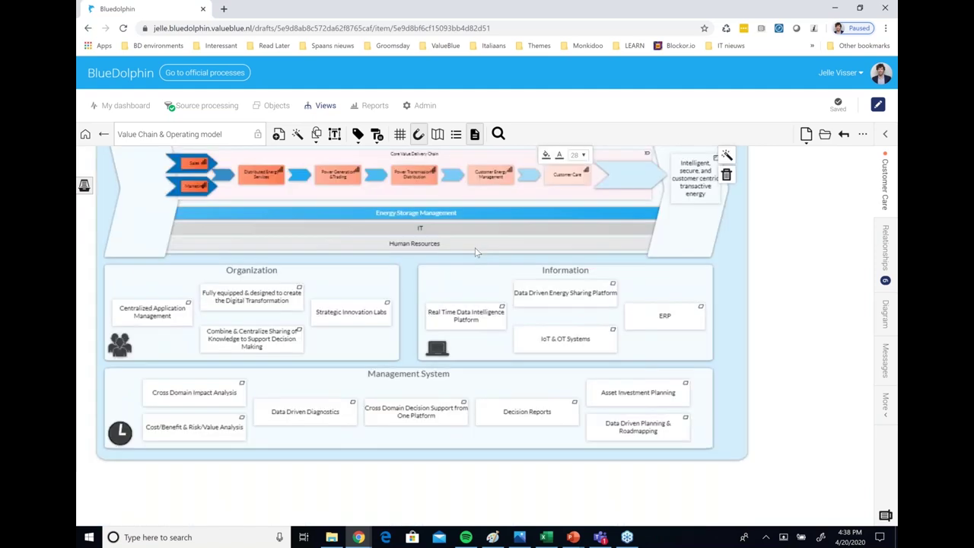
pyautogui.click(305, 277)
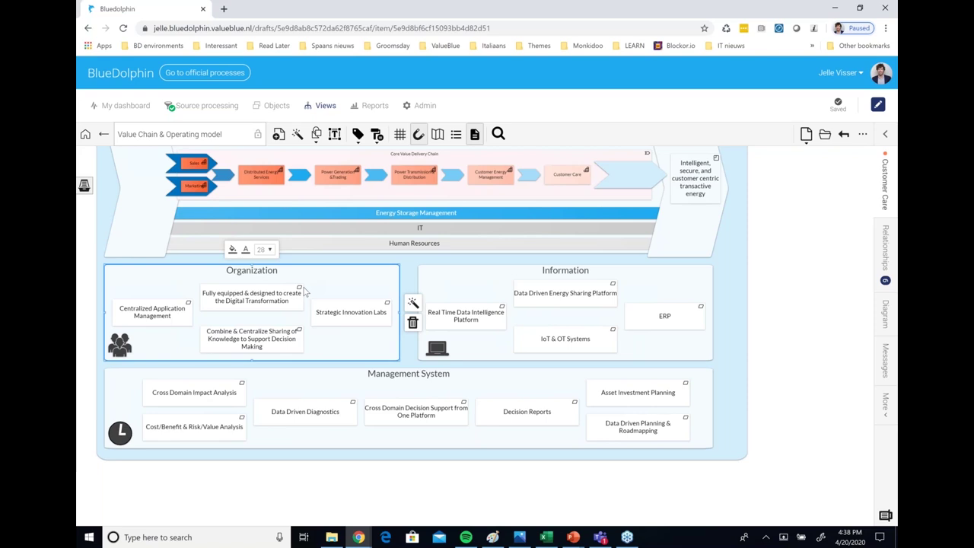
pyautogui.click(467, 289)
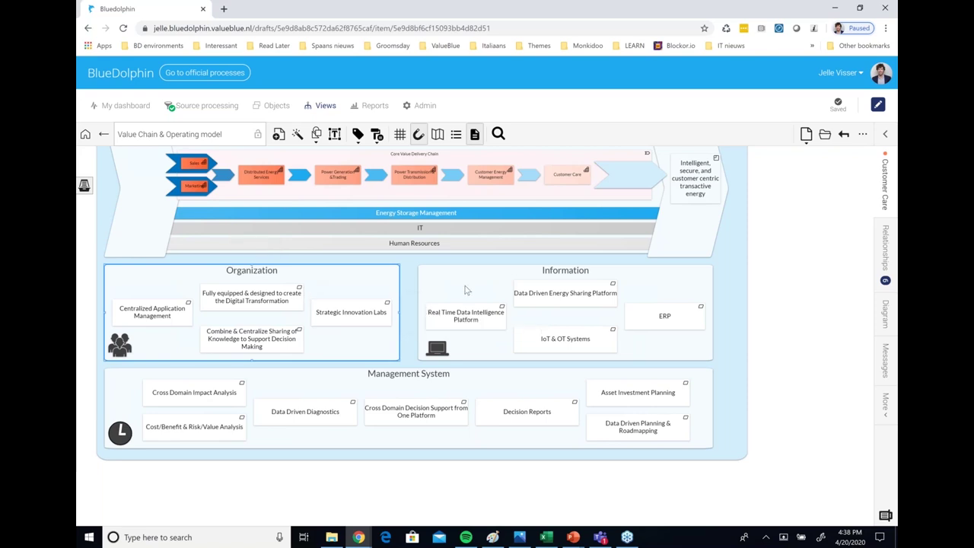
pyautogui.click(507, 386)
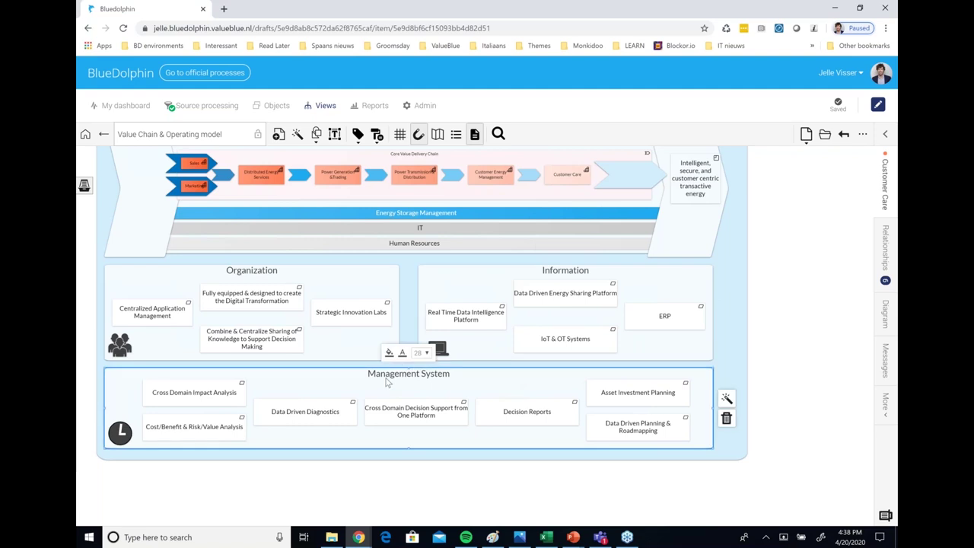
pyautogui.scroll(5, 386, 383)
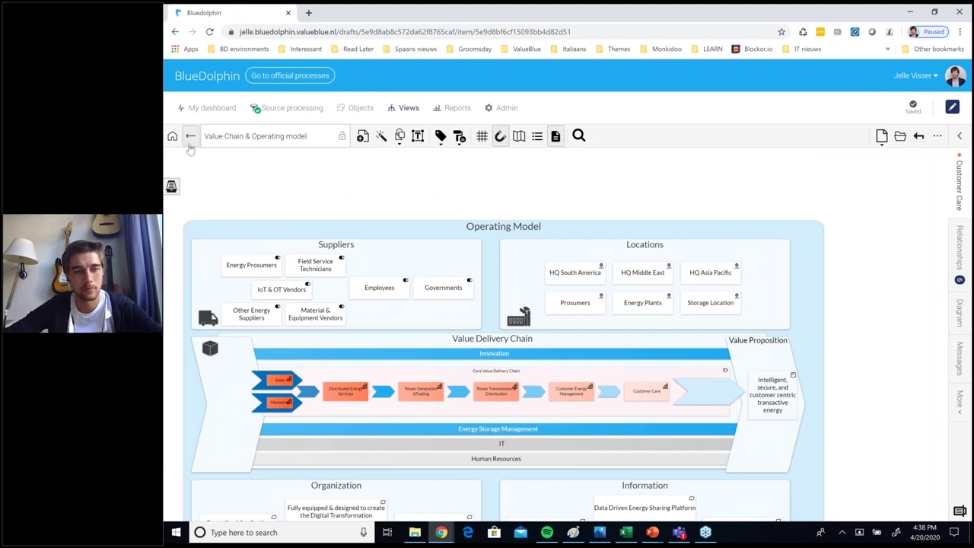
pyautogui.scroll(-2, 278, 325)
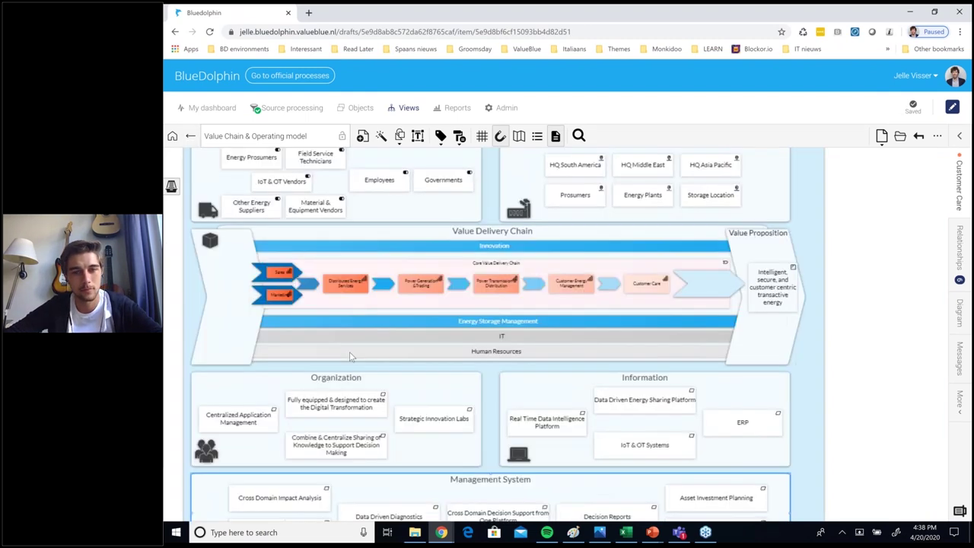
# - Return to the architecture start page and open the view linked to the Business Capabilities block
pyautogui.click(190, 137)
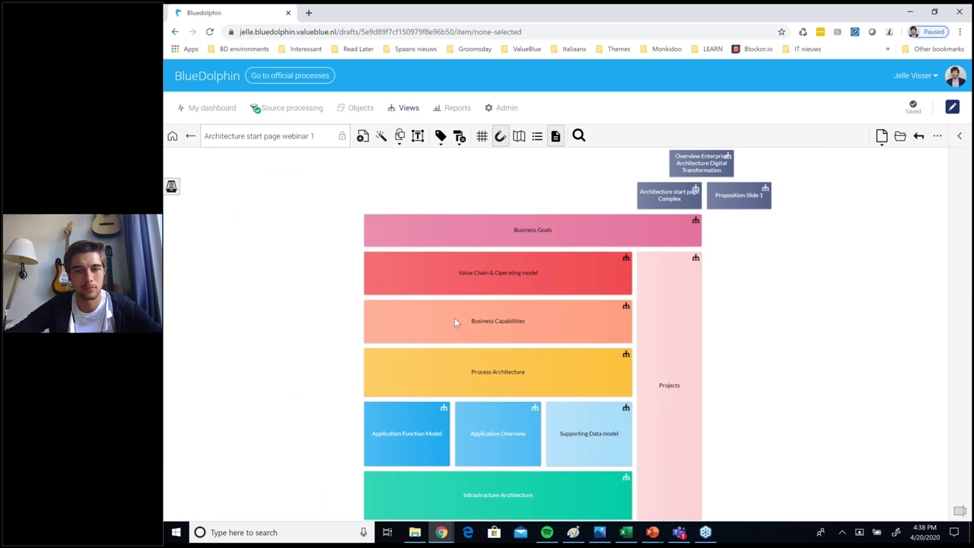
pyautogui.click(454, 321)
pyautogui.rightClick(457, 321)
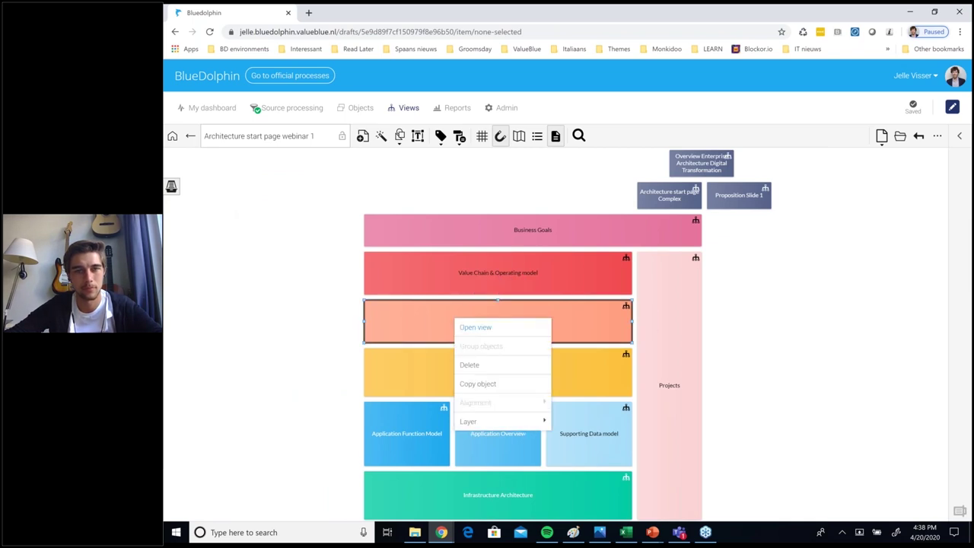
pyautogui.click(472, 328)
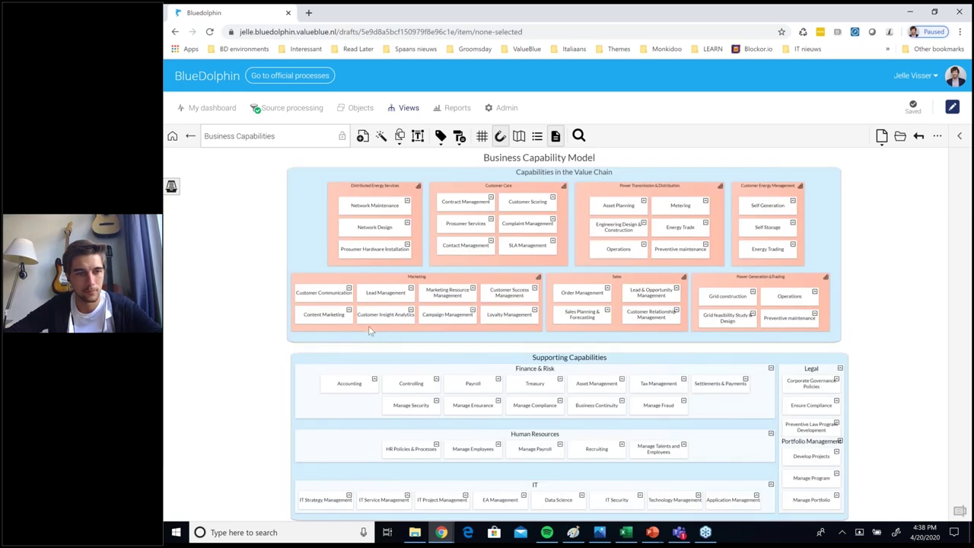
# - Examine the Capabilities in the Value Chain, selecting groups including Distributed Energy Services, Power Transmission & Distribution, Customer Energy Management and Sales
pyautogui.click(643, 175)
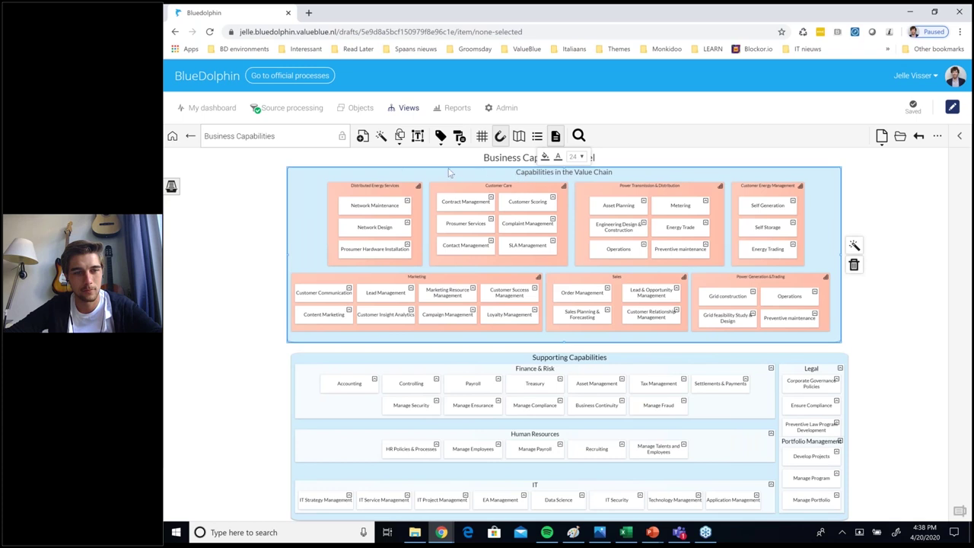
pyautogui.click(402, 194)
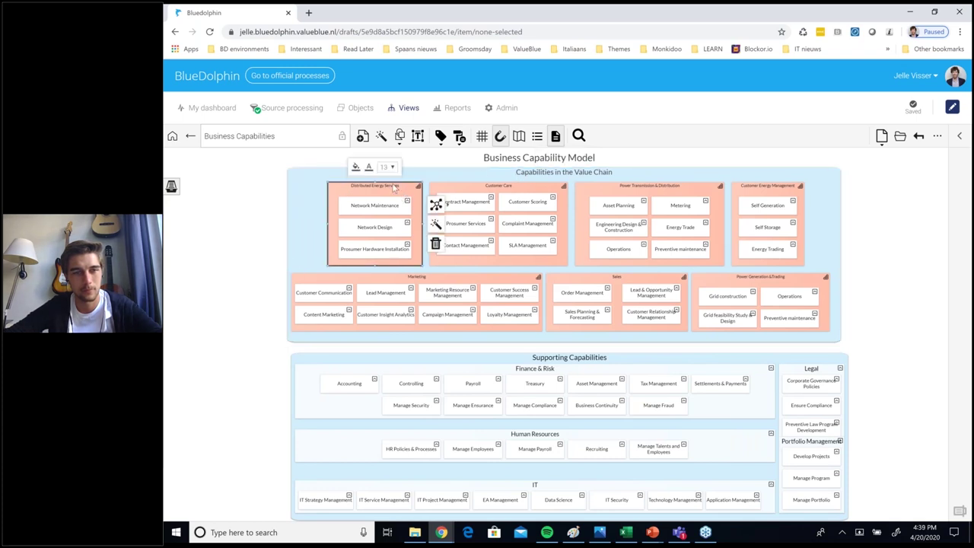
pyautogui.click(659, 194)
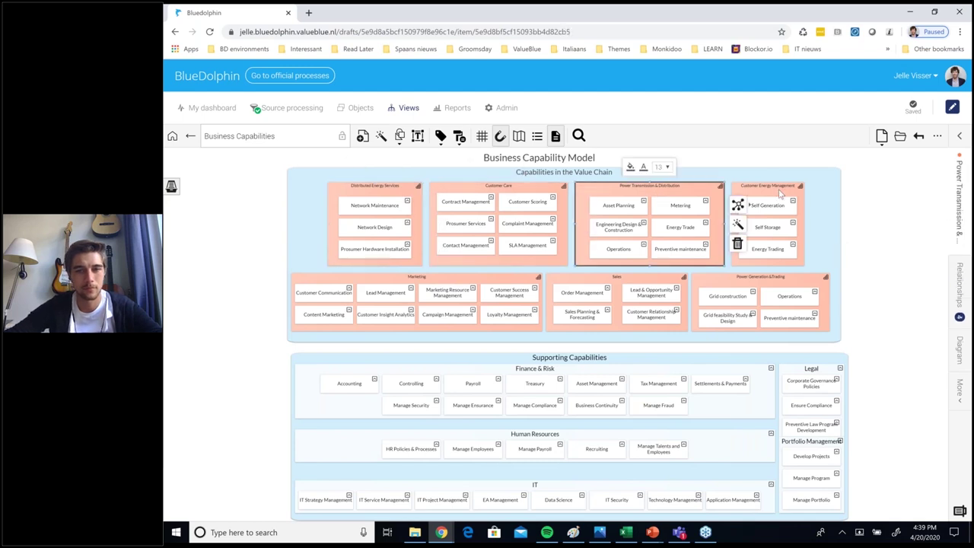
pyautogui.click(780, 194)
pyautogui.click(594, 278)
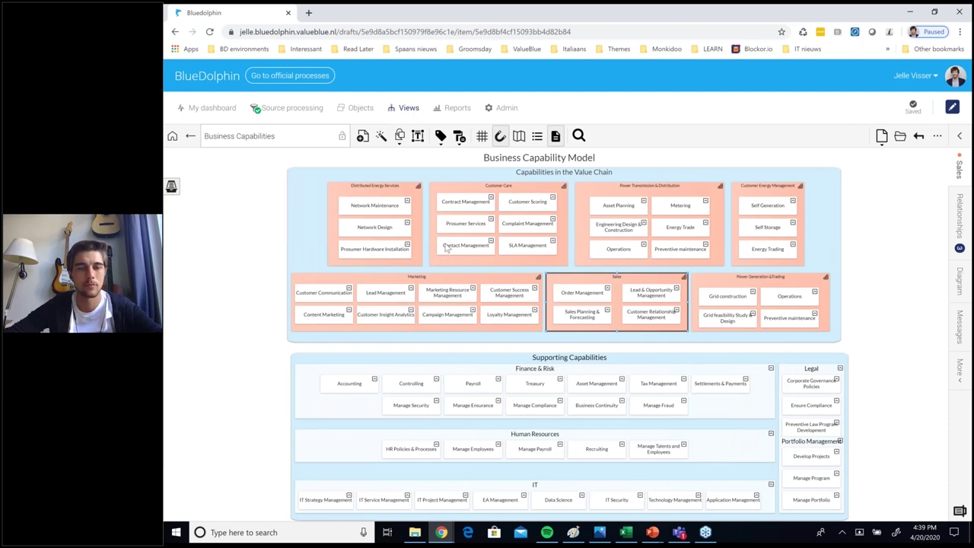
# - Examine the Supporting Capabilities, selecting the Finance & Risk, Human Resources and IT groups in turn
pyautogui.scroll(1, 447, 246)
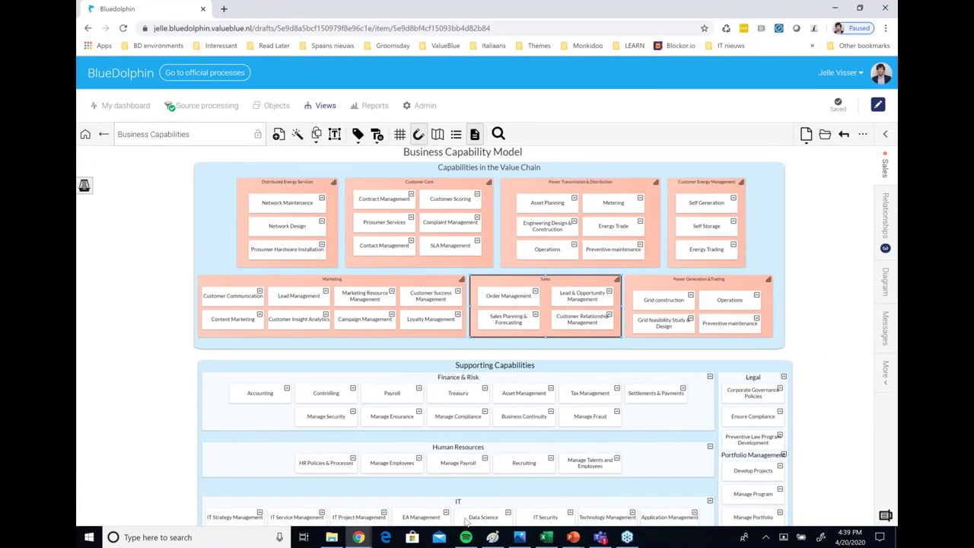
pyautogui.click(495, 422)
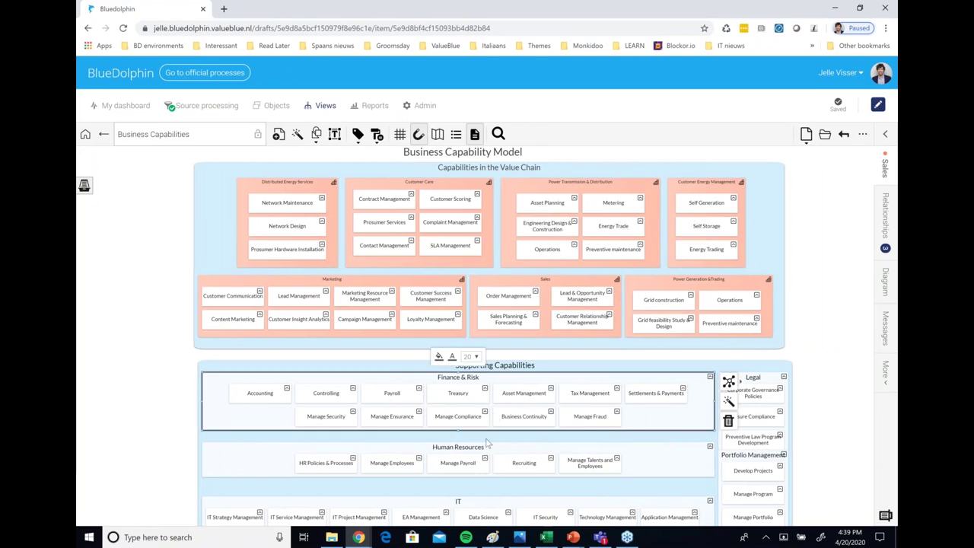
pyautogui.click(487, 444)
pyautogui.click(458, 504)
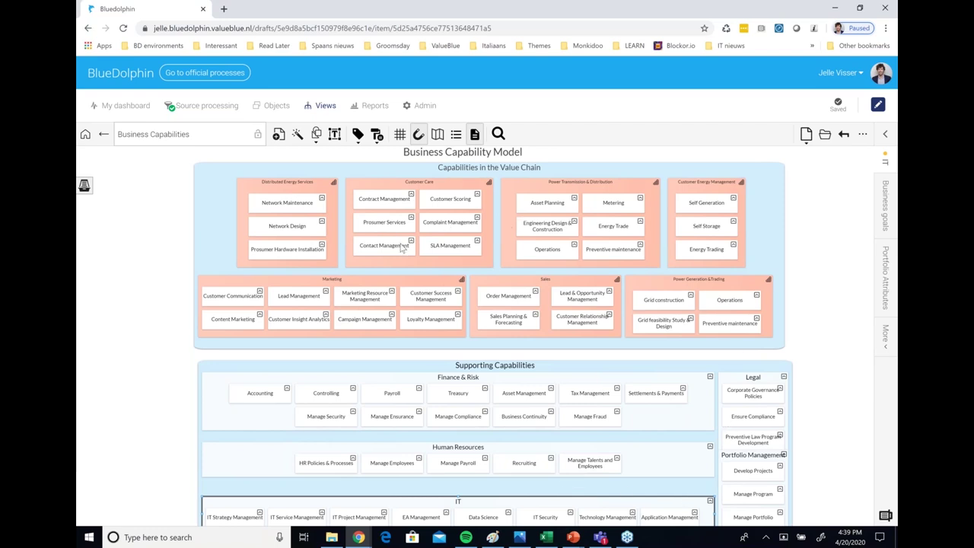
# - Look closer at the Customer Care group by selecting its Contract Management and Customer Scoring capabilities
pyautogui.scroll(3, 396, 249)
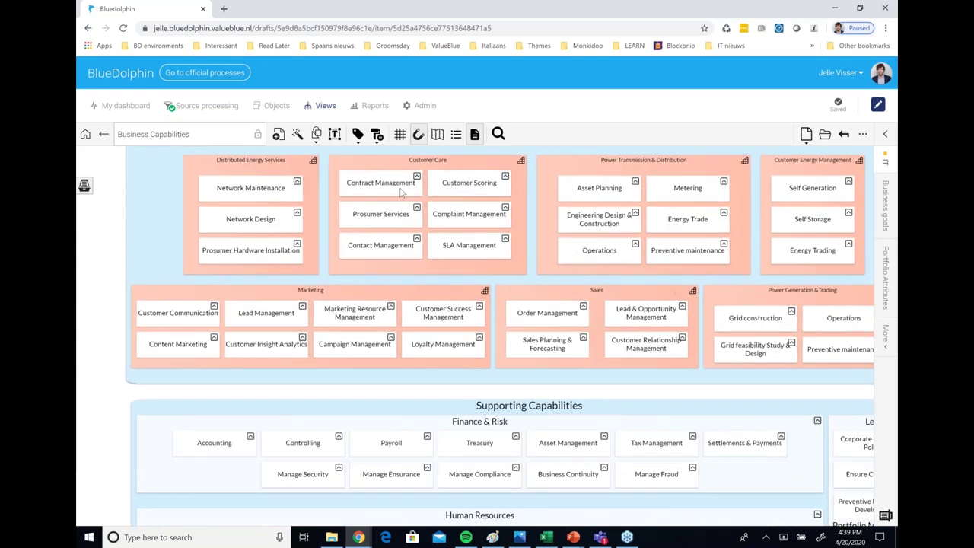
pyautogui.click(401, 192)
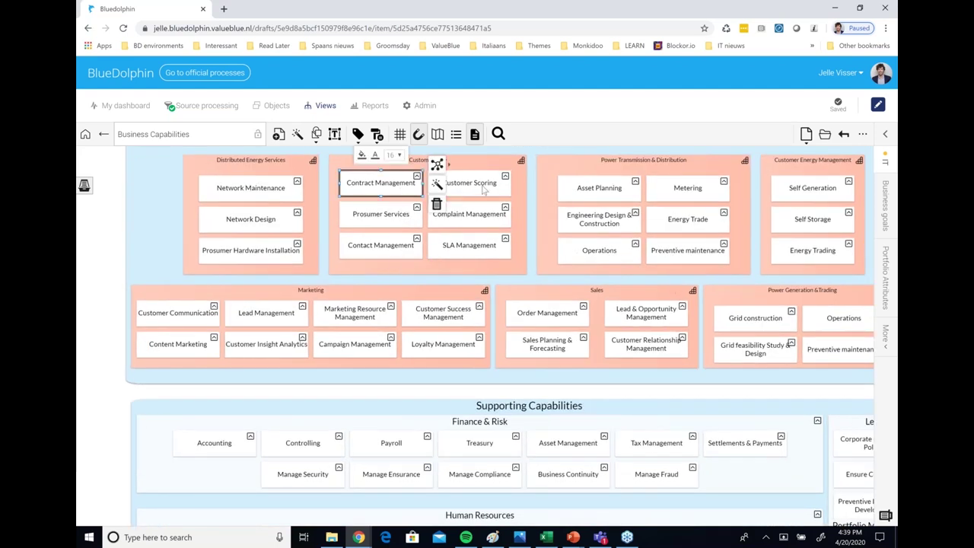
pyautogui.click(482, 189)
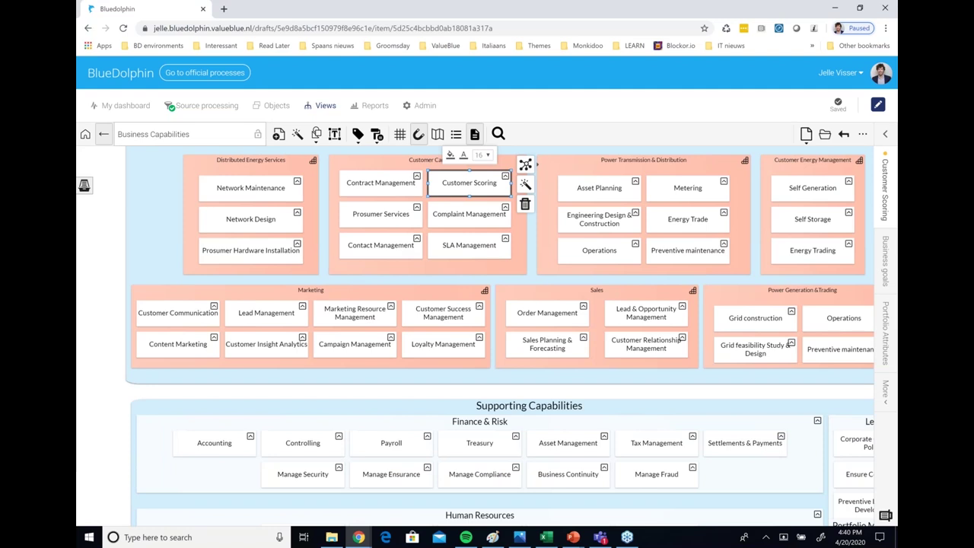
# - Return to the architecture start page and open the view linked to the Process Architecture block
pyautogui.click(103, 134)
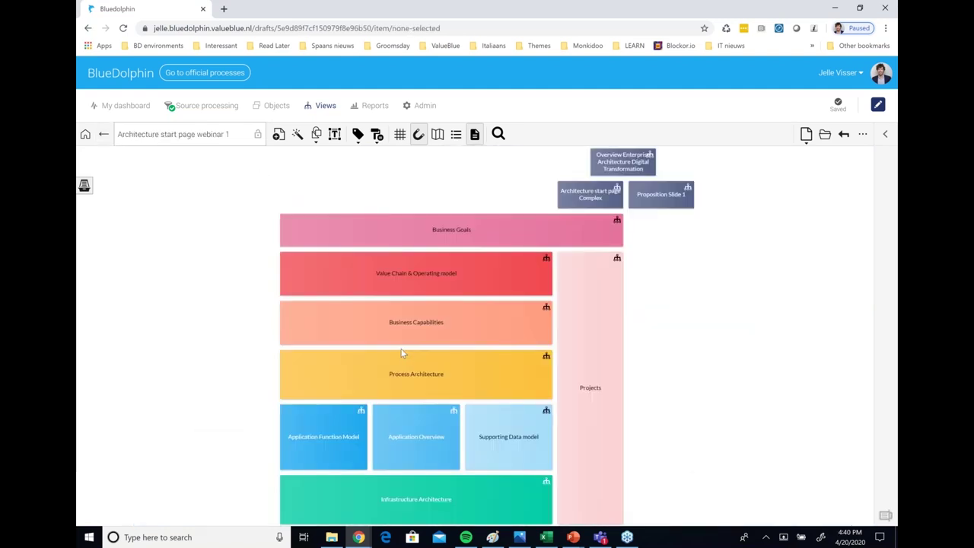
pyautogui.scroll(-3, 433, 381)
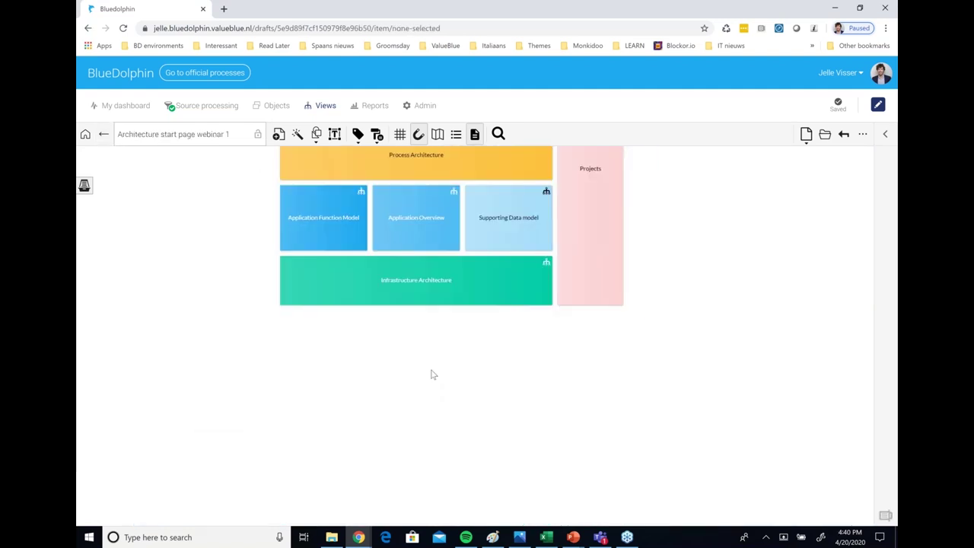
pyautogui.scroll(3, 432, 367)
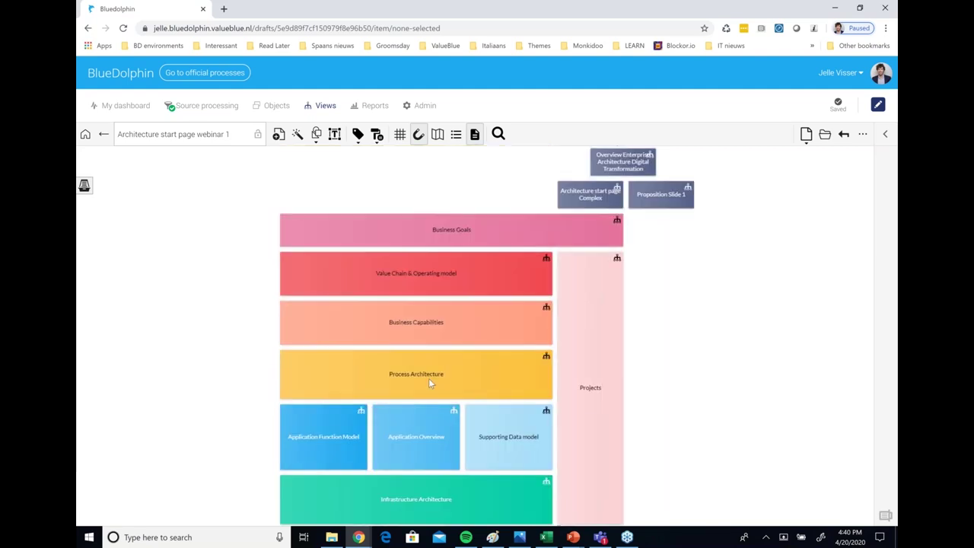
pyautogui.scroll(1, 430, 378)
pyautogui.scroll(2, 433, 379)
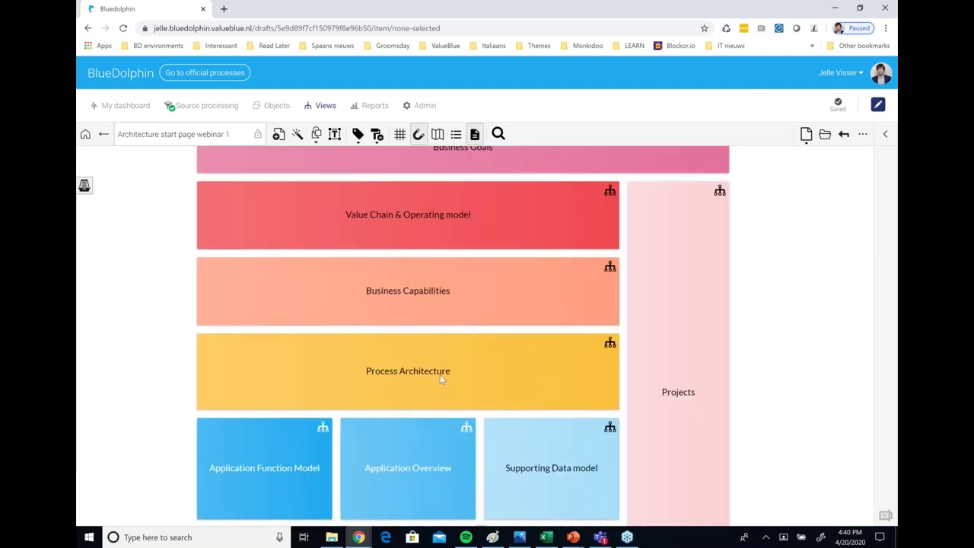
pyautogui.click(419, 310)
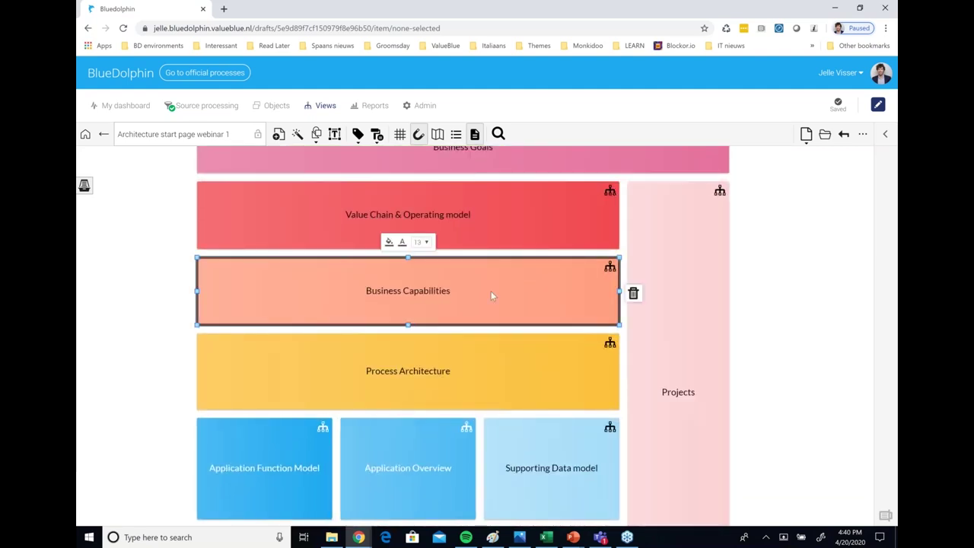
pyautogui.rightClick(426, 368)
pyautogui.click(441, 372)
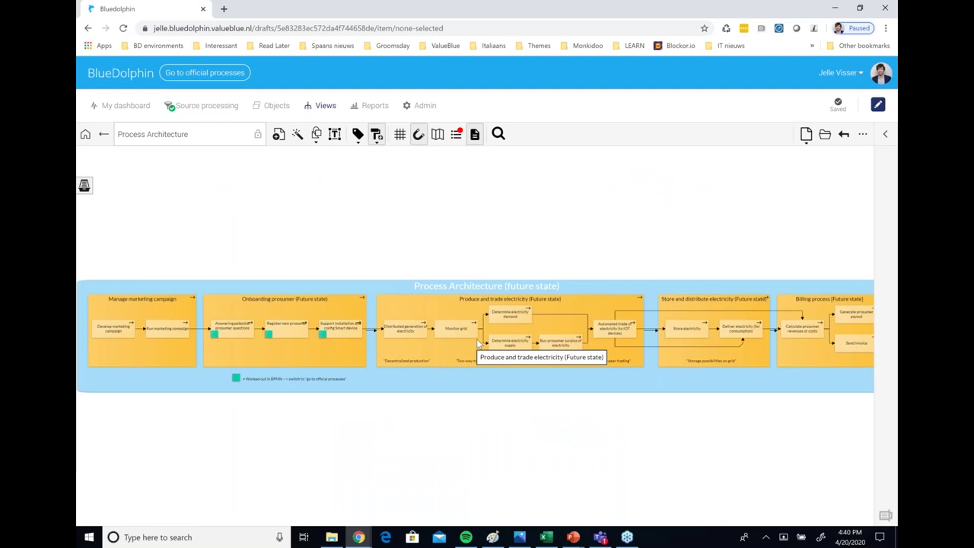
# - Turn off the "Implementation of capabilities" colouring and review the main processes from Manage marketing campaign through Onboarding prosumer to Billing process
pyautogui.click(377, 134)
pyautogui.click(407, 337)
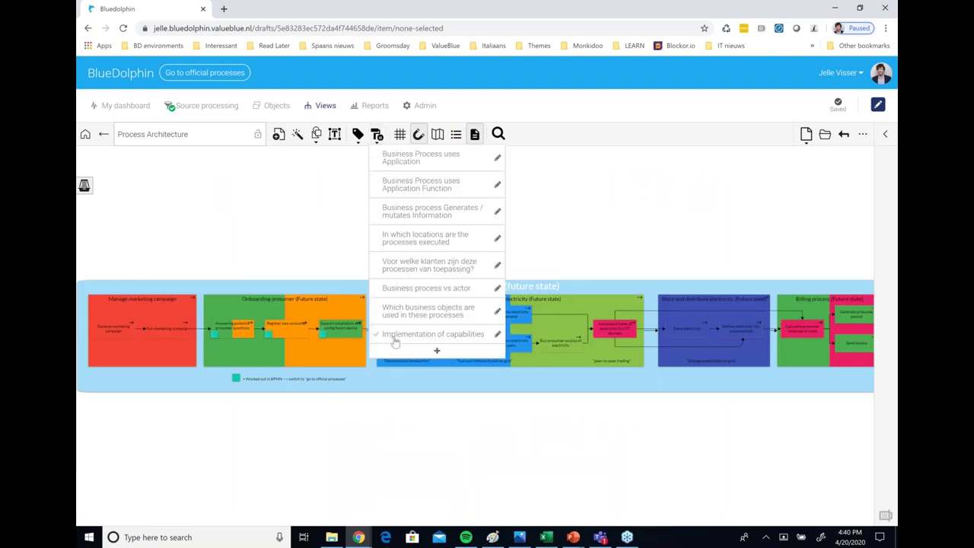
pyautogui.click(148, 311)
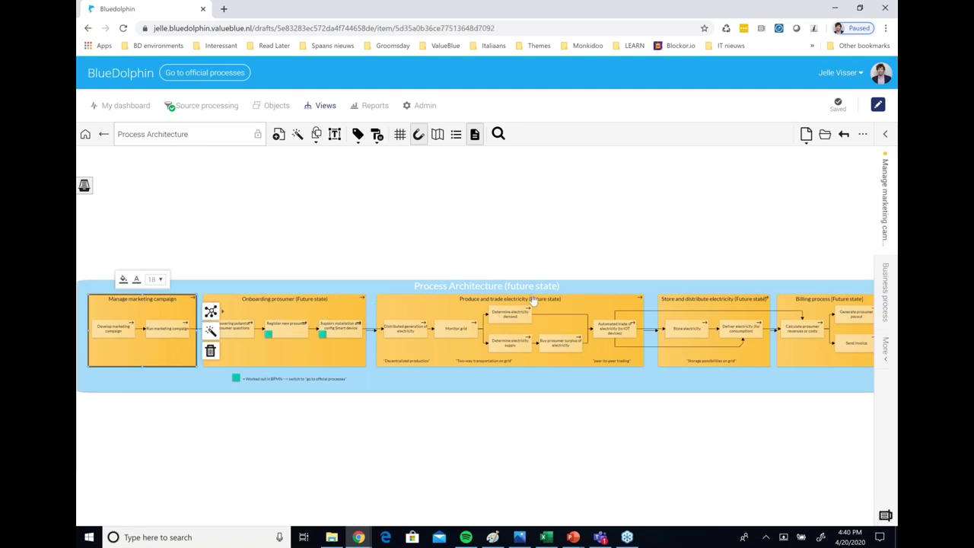
pyautogui.click(289, 346)
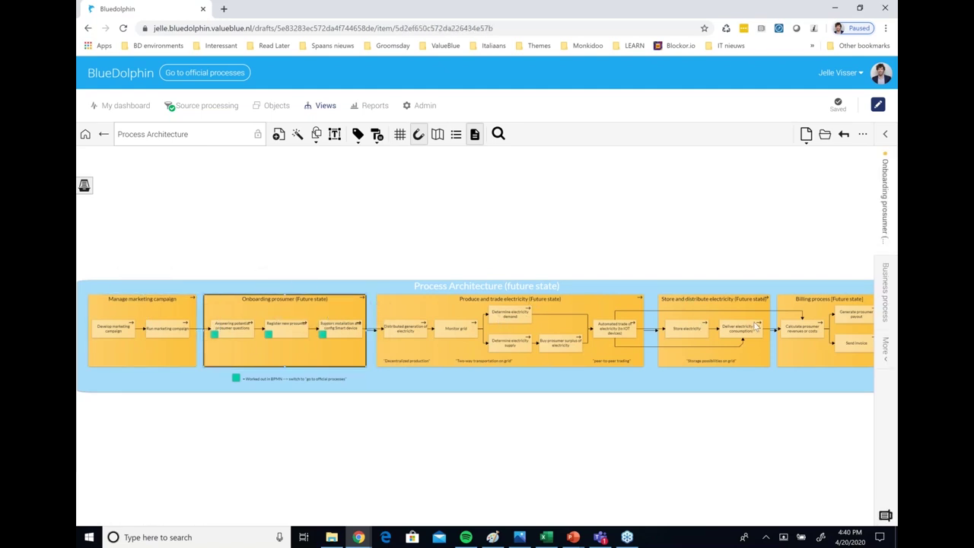
pyautogui.click(777, 312)
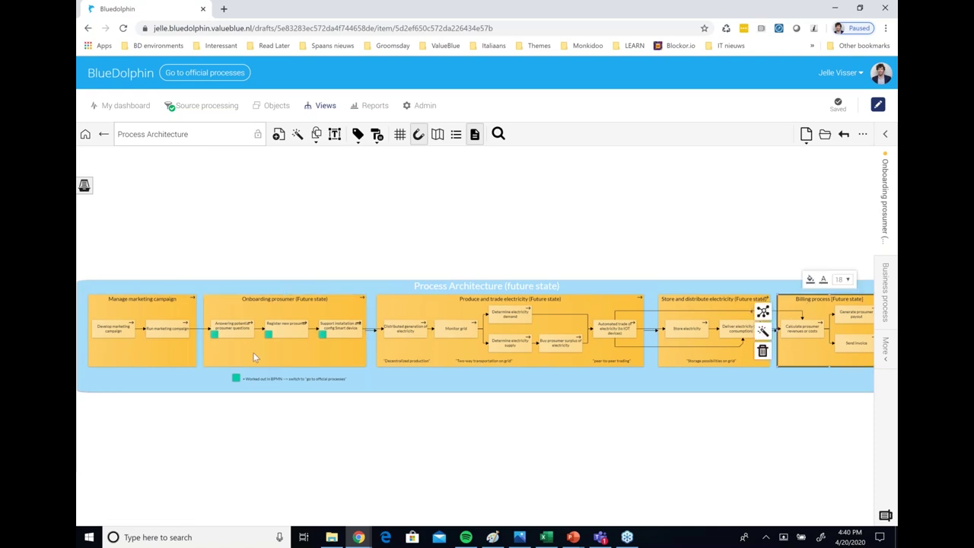
# - Go through the sub-processes one by one, selecting Run marketing campaign, Answering potential prosumer questions, Register new prosumer and Support installation and config Smart device
pyautogui.scroll(2, 173, 346)
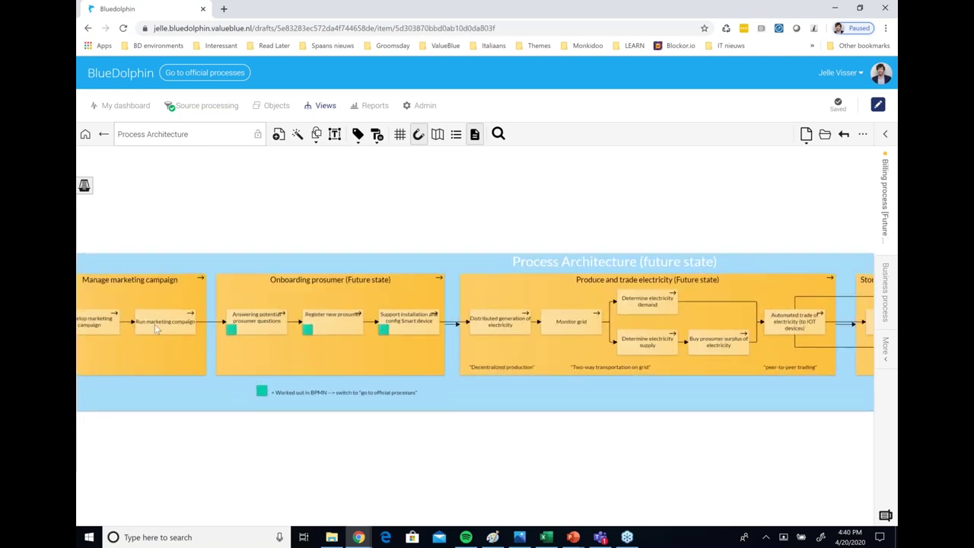
pyautogui.click(161, 320)
pyautogui.click(258, 319)
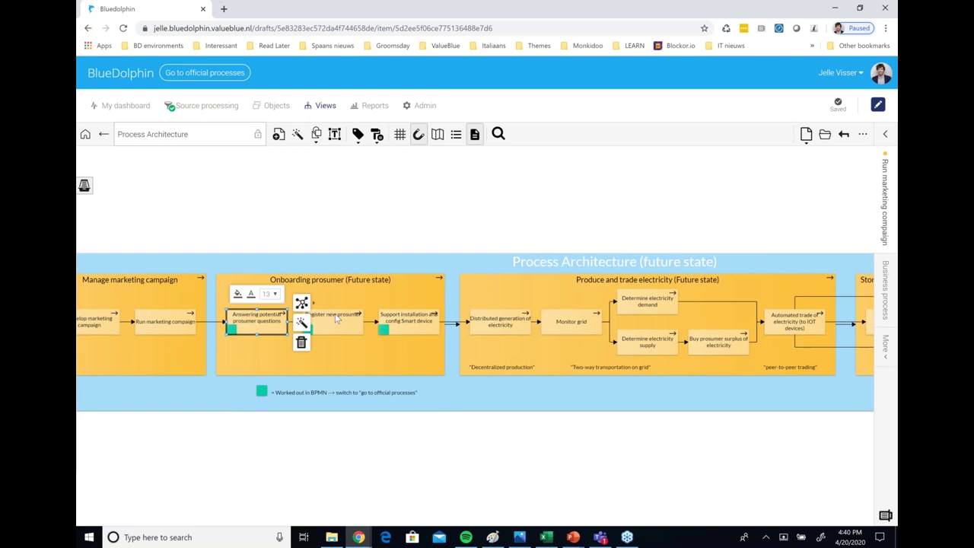
pyautogui.click(338, 319)
pyautogui.click(415, 321)
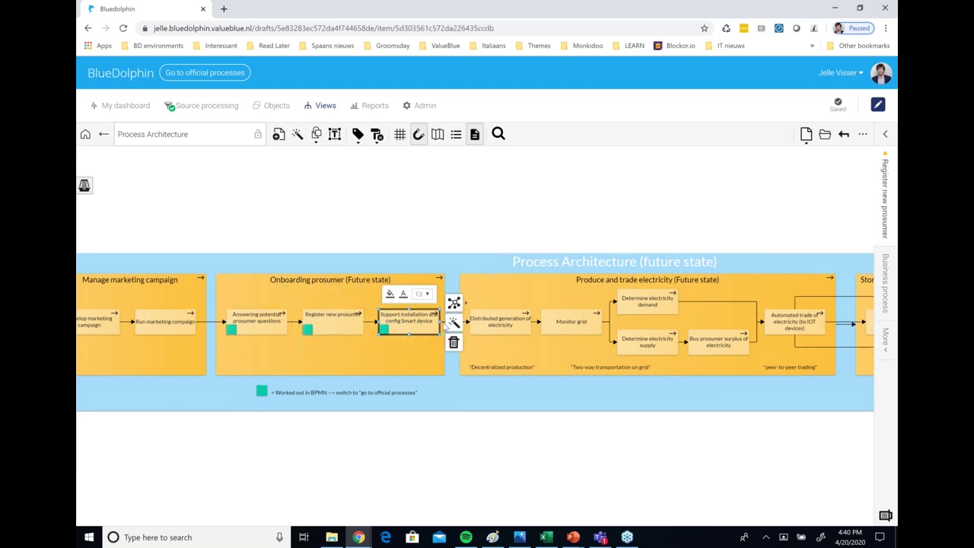
# - Select the Onboarding prosumer process and examine its three sub-processes up close, selecting each in turn
pyautogui.click(252, 290)
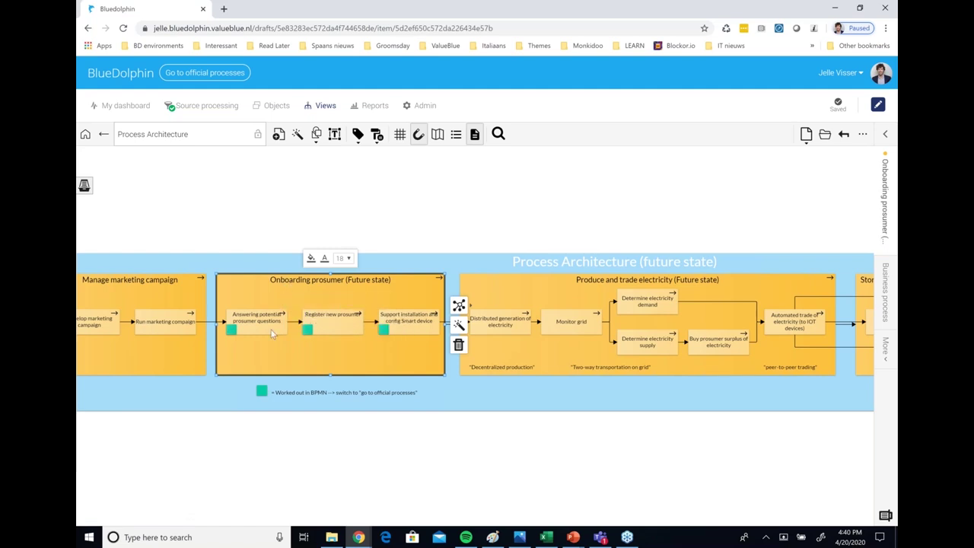
pyautogui.scroll(5, 272, 335)
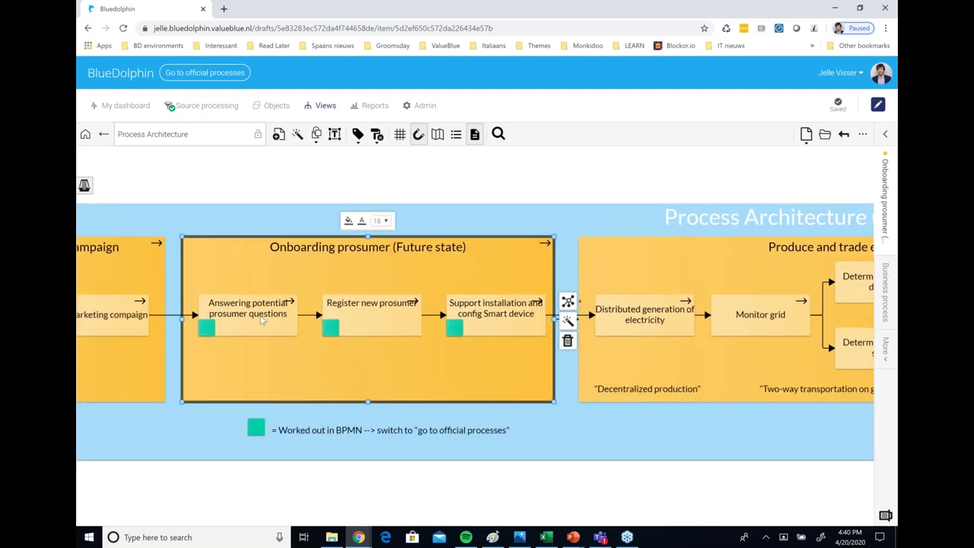
pyautogui.click(262, 321)
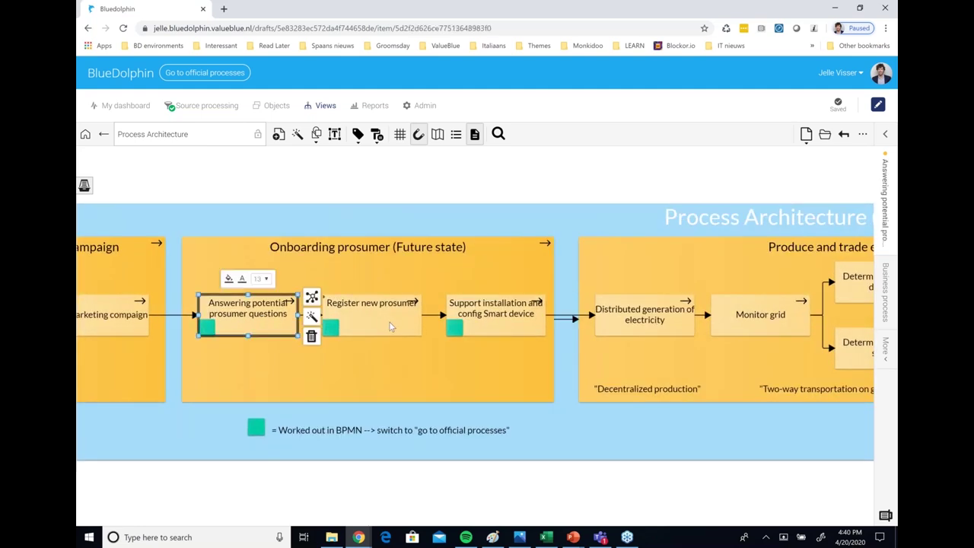
pyautogui.click(389, 326)
pyautogui.click(524, 324)
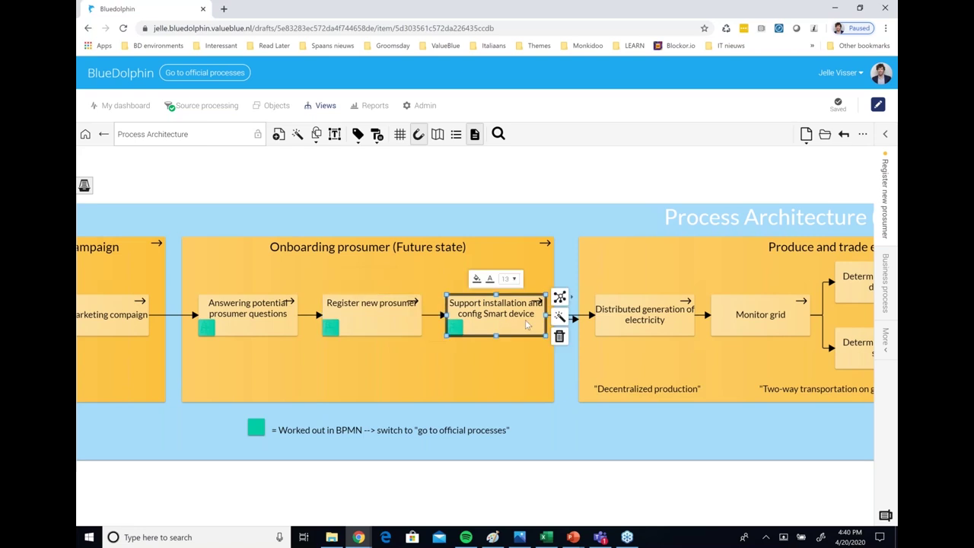
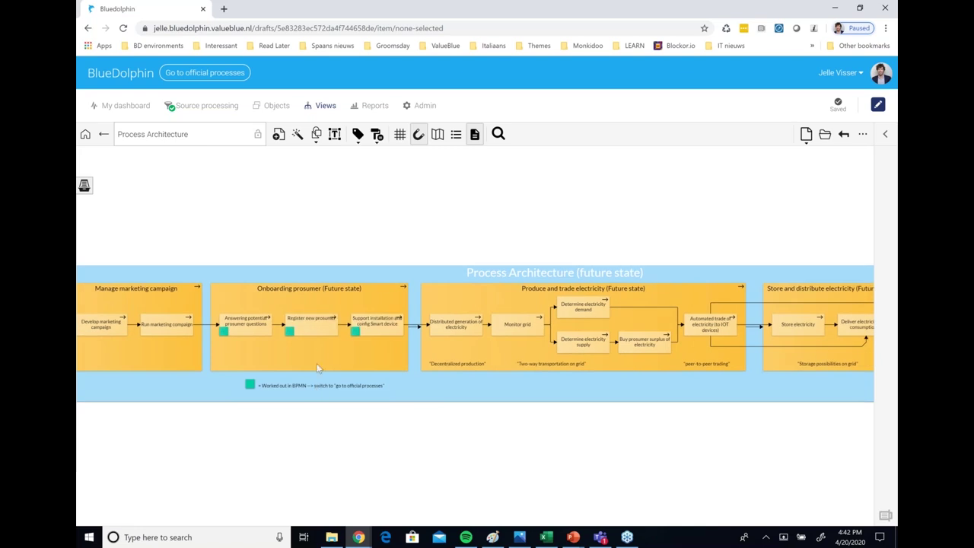
# - Open the object diagram of the Support installation and config Smart device process, and return to the Process Architecture view
pyautogui.scroll(1, 288, 332)
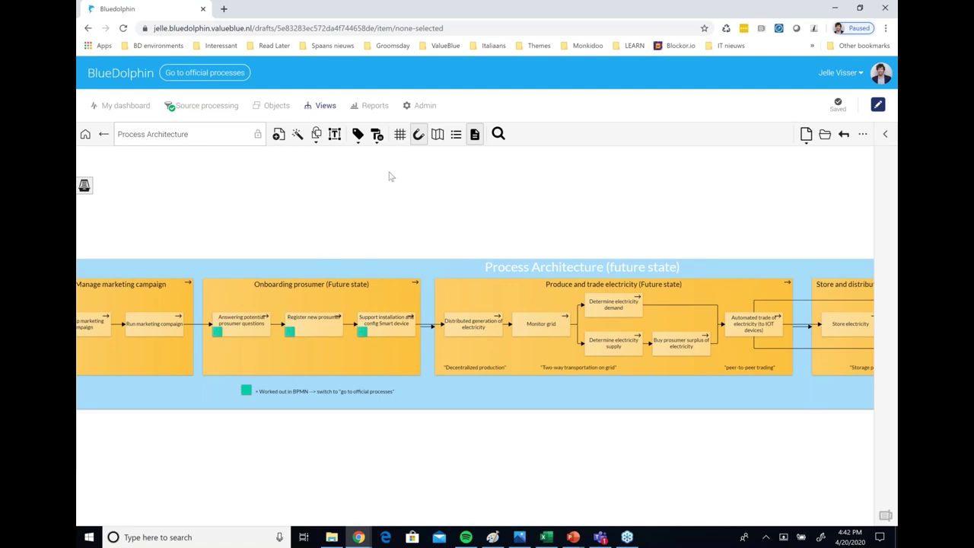
pyautogui.click(381, 325)
pyautogui.rightClick(381, 325)
pyautogui.click(432, 363)
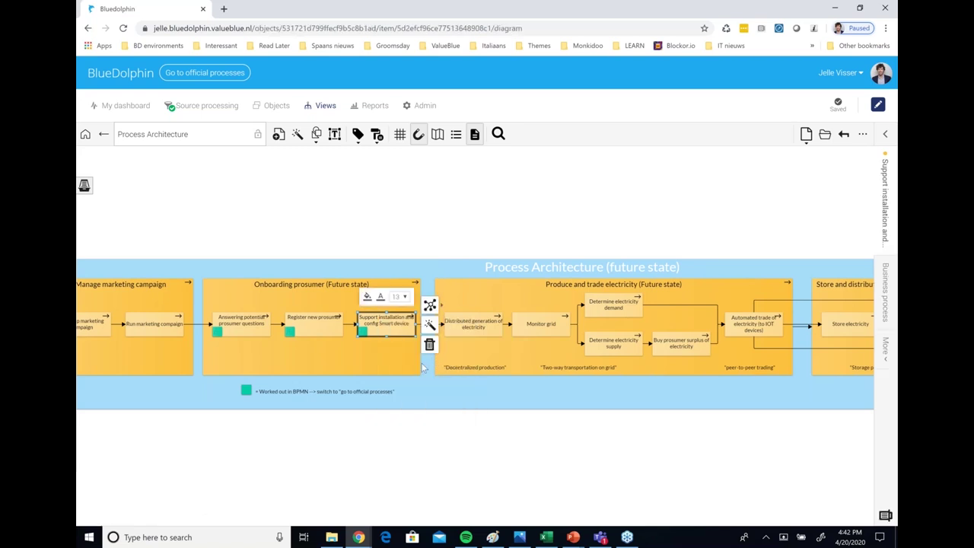
pyautogui.click(88, 28)
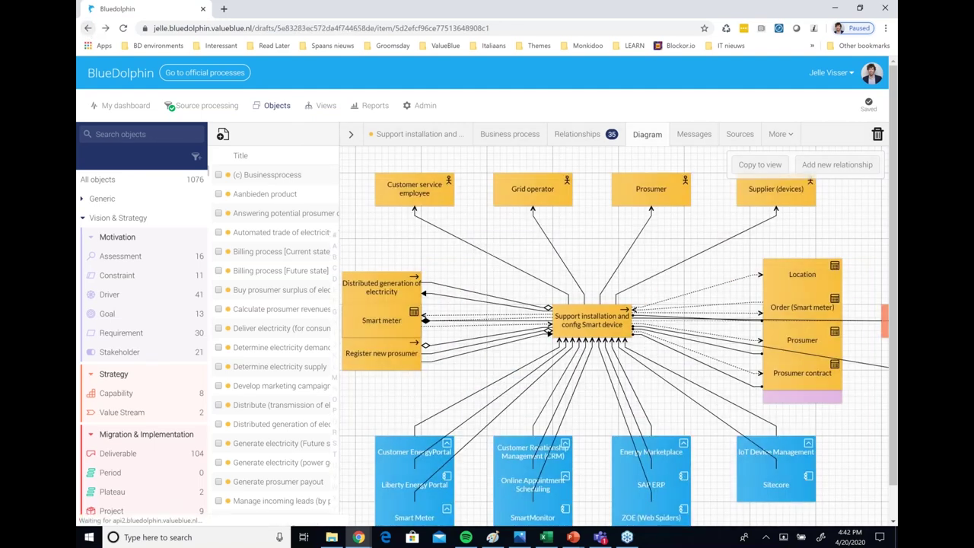
pyautogui.click(88, 29)
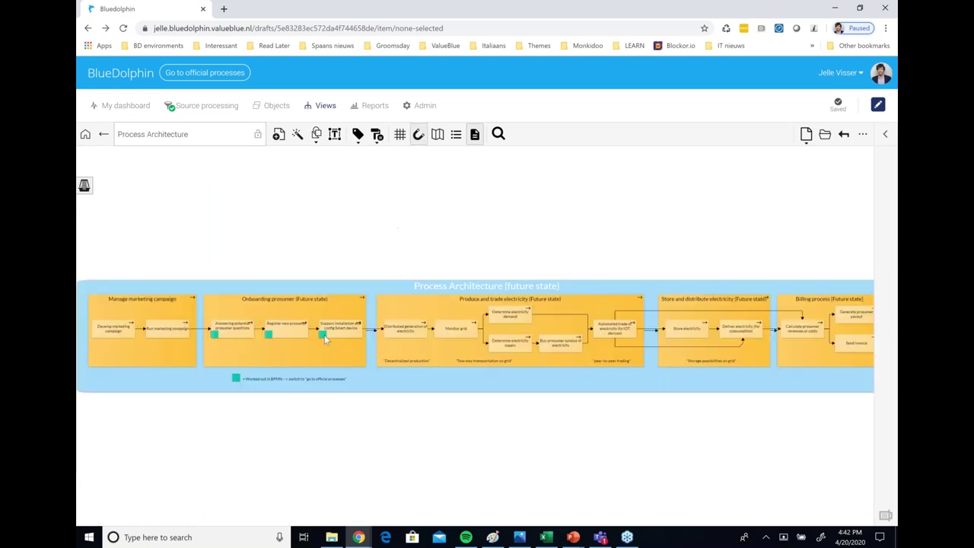
# - Deactivate edit mode and open the view linked to the green marker on Support installation and config Smart device
pyautogui.scroll(3, 325, 337)
pyautogui.scroll(1, 327, 345)
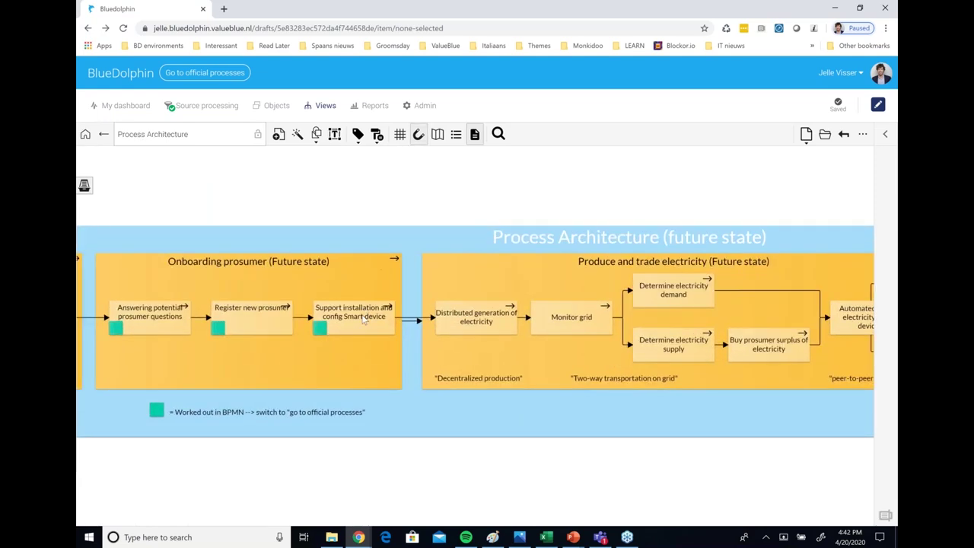
pyautogui.rightClick(318, 333)
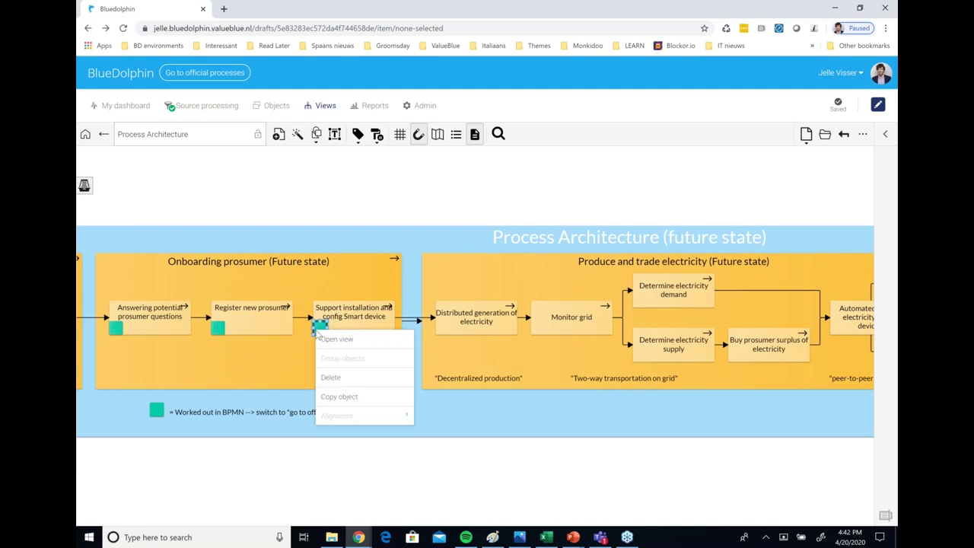
pyautogui.click(320, 328)
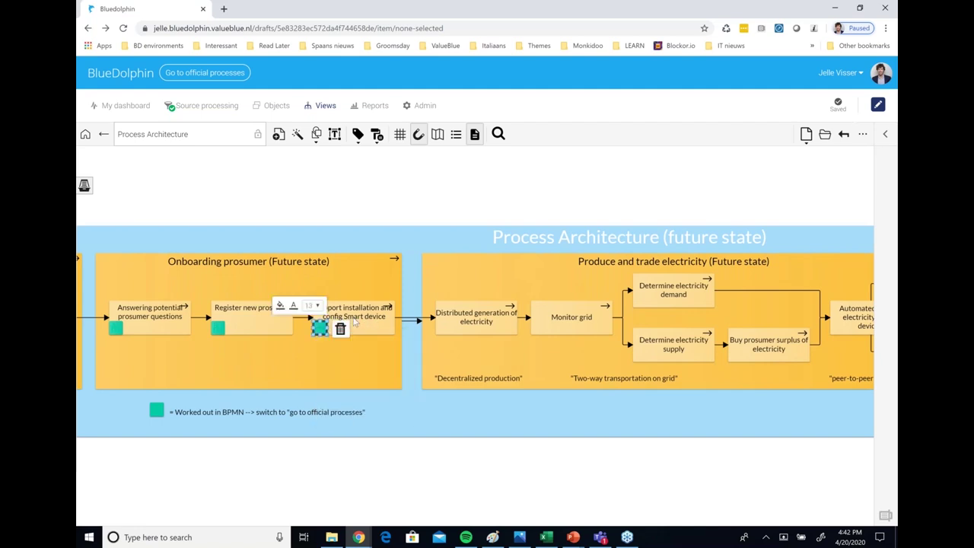
pyautogui.click(877, 105)
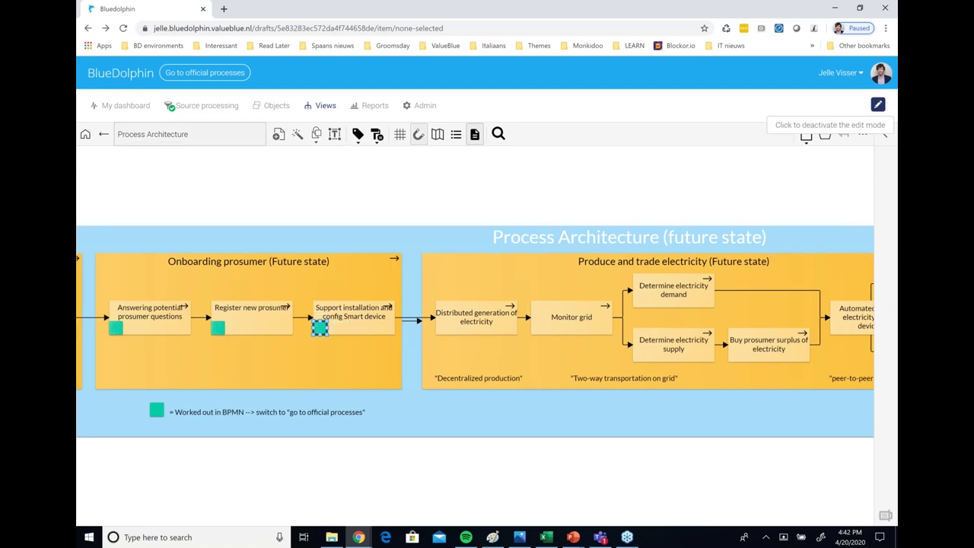
pyautogui.click(320, 328)
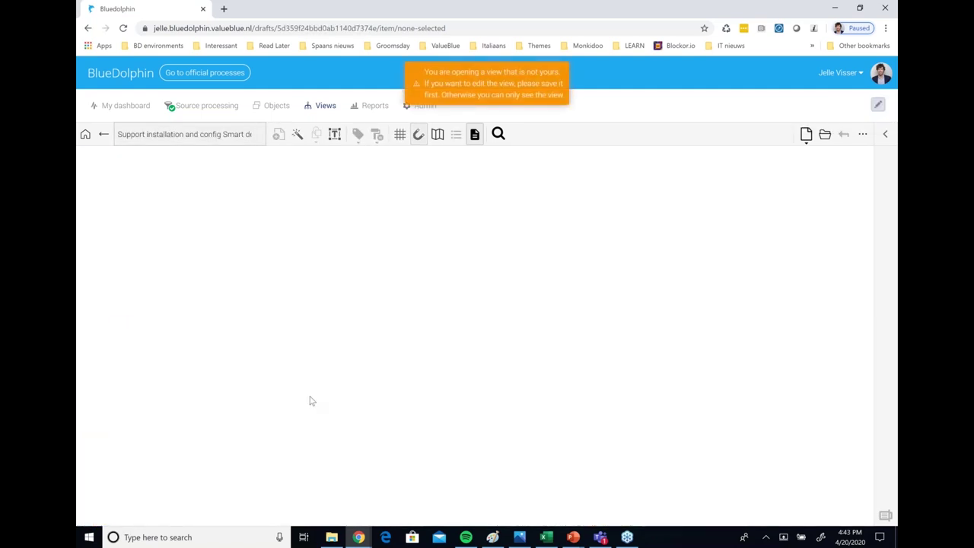
# - Review the BPMN flow across the Prosumer to Grid operator lanes and return to the Process Architecture view
pyautogui.scroll(1, 319, 381)
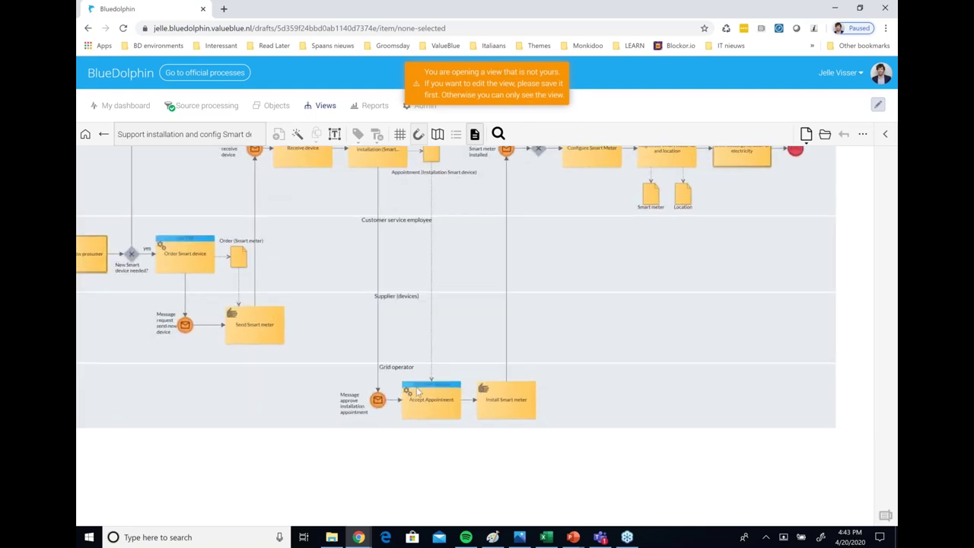
pyautogui.scroll(3, 417, 391)
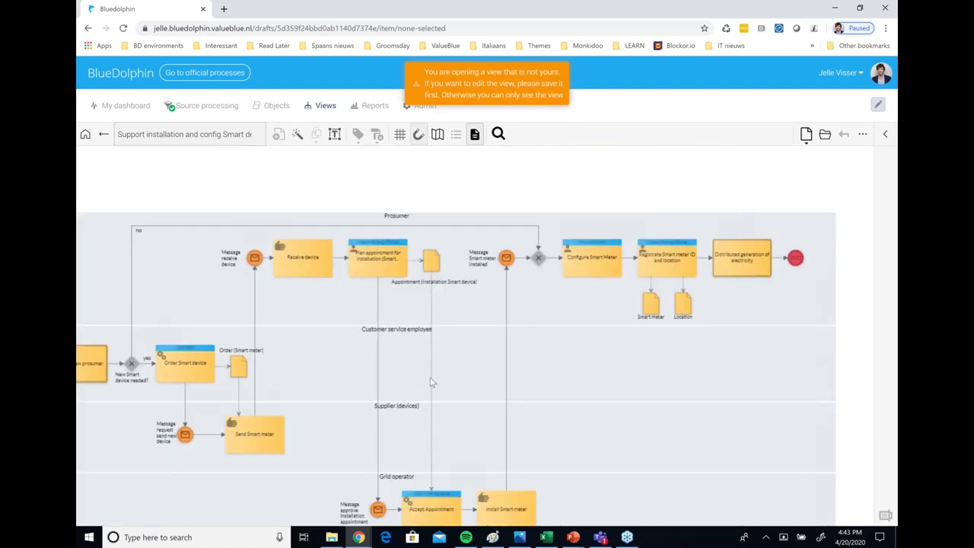
pyautogui.click(104, 135)
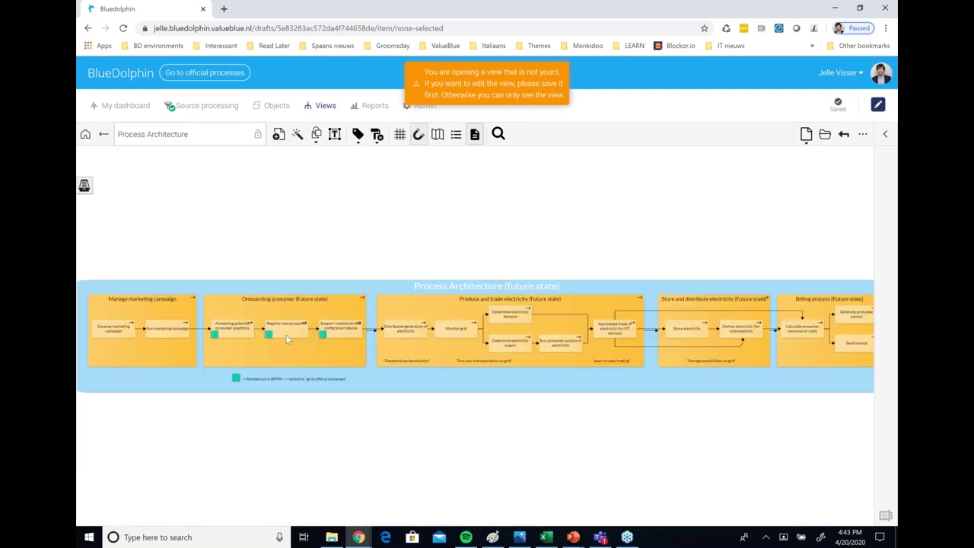
# - Colour the Process Architecture view by "Business Process uses Application"
pyautogui.scroll(3, 285, 335)
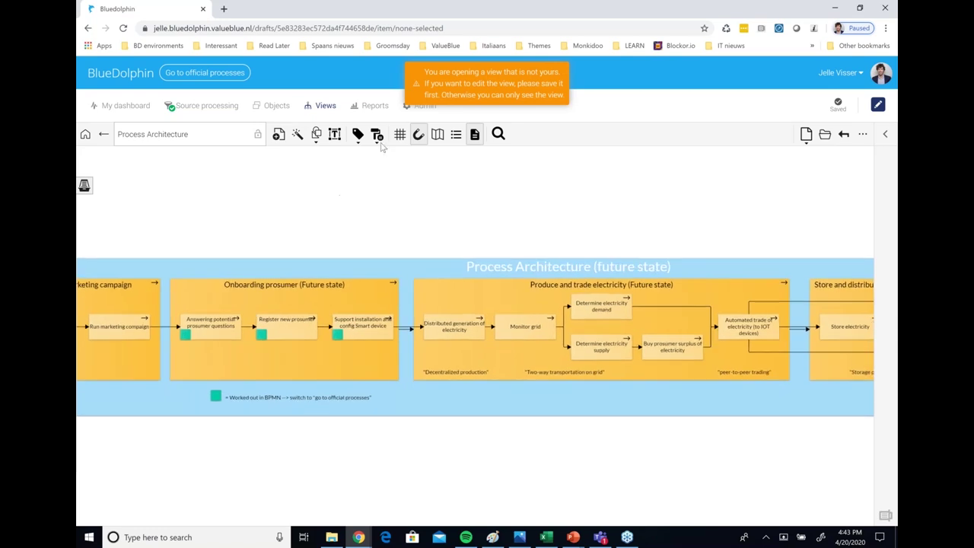
pyautogui.click(377, 134)
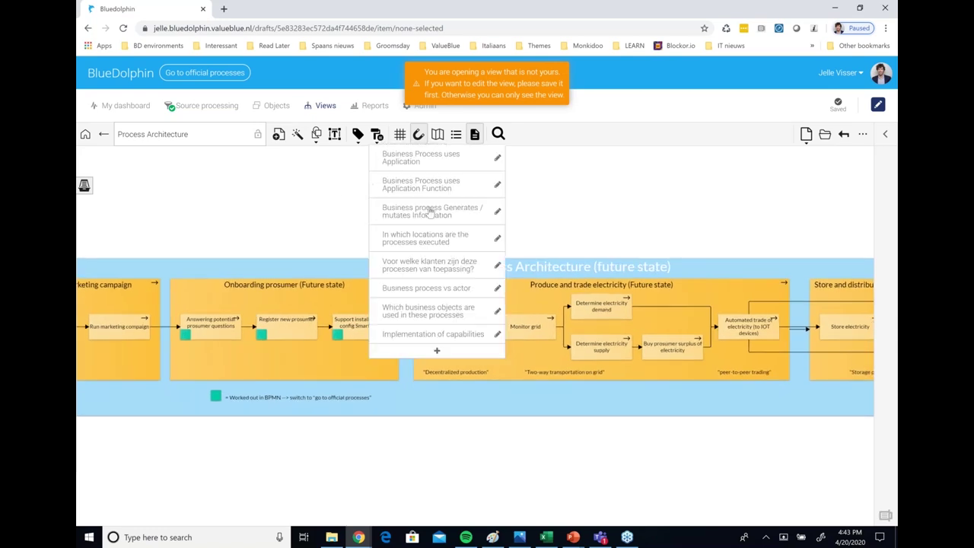
pyautogui.click(466, 266)
pyautogui.click(449, 162)
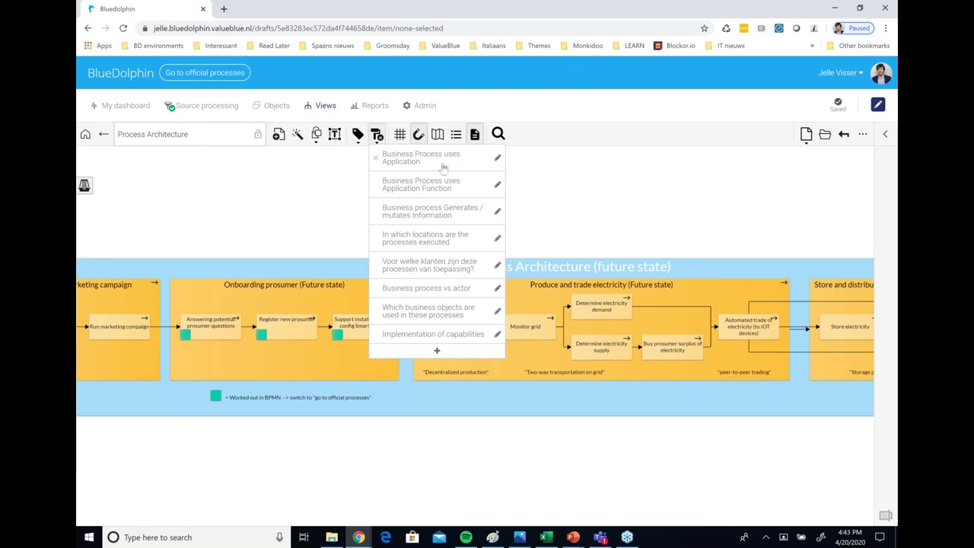
pyautogui.click(240, 373)
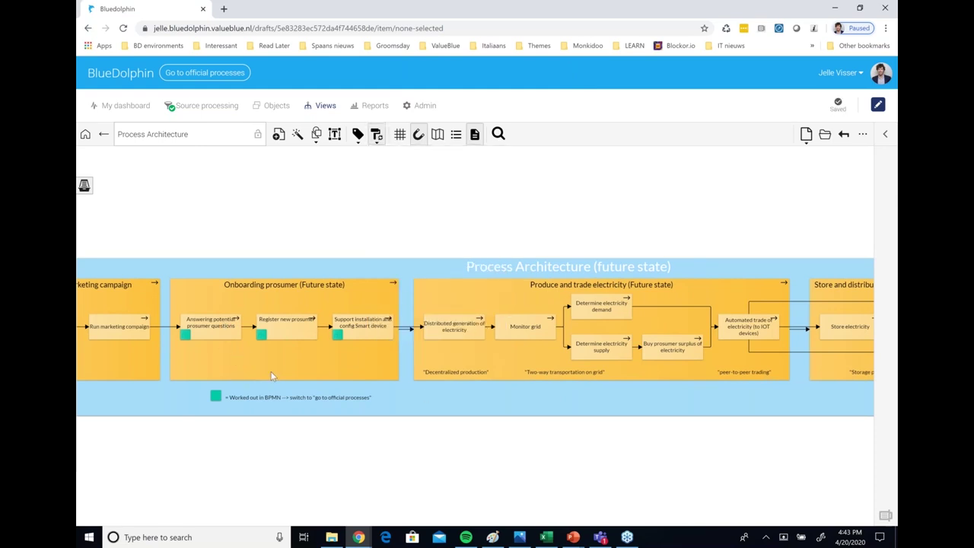
# - Display the legend with all applications switched on, and place it clear of the Produce and trade electricity processes
pyautogui.click(420, 134)
pyautogui.click(457, 134)
pyautogui.click(457, 134)
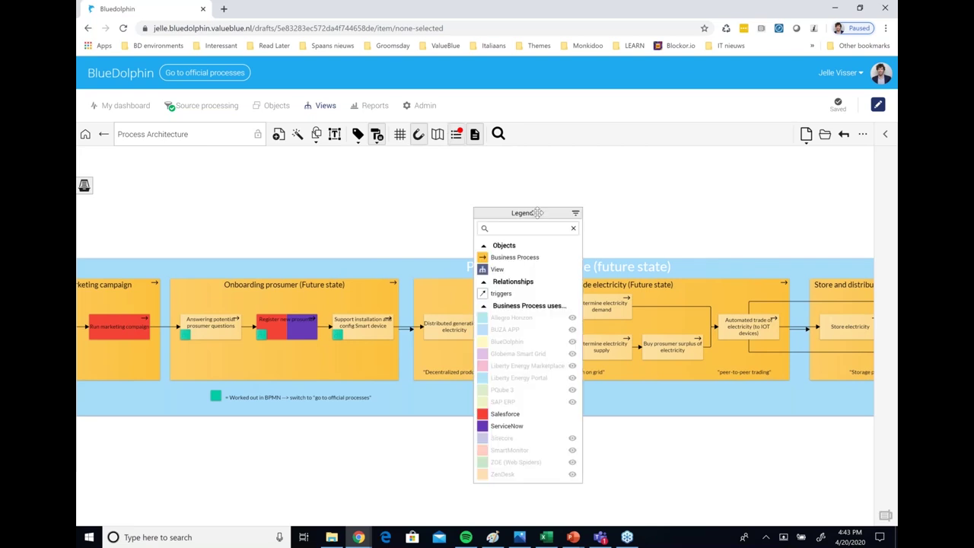
pyautogui.click(572, 305)
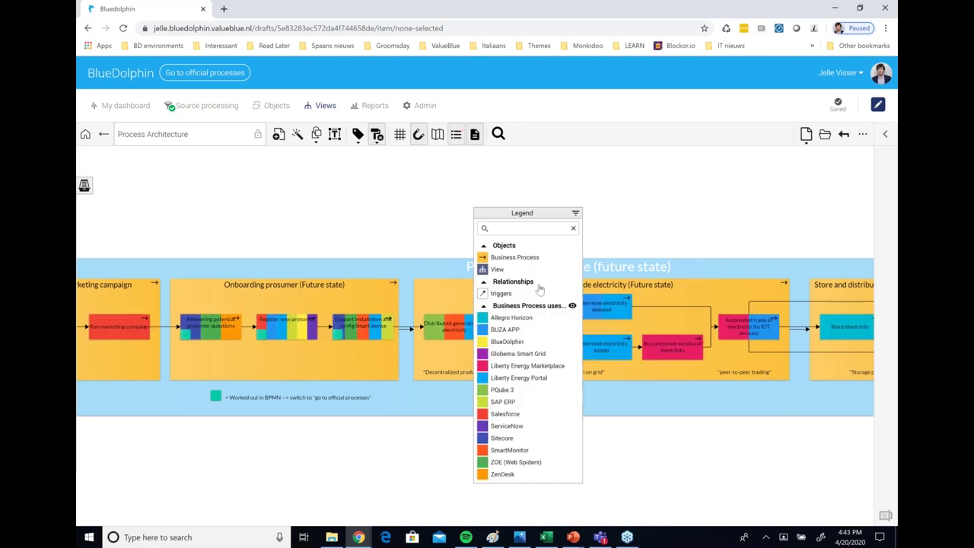
pyautogui.moveTo(576, 215); pyautogui.dragTo(849, 204)
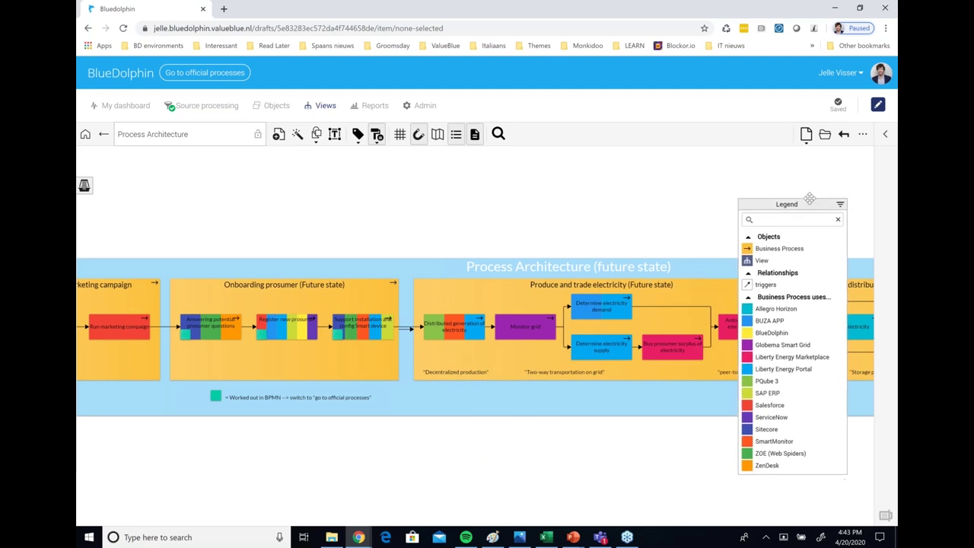
pyautogui.scroll(-1, 443, 279)
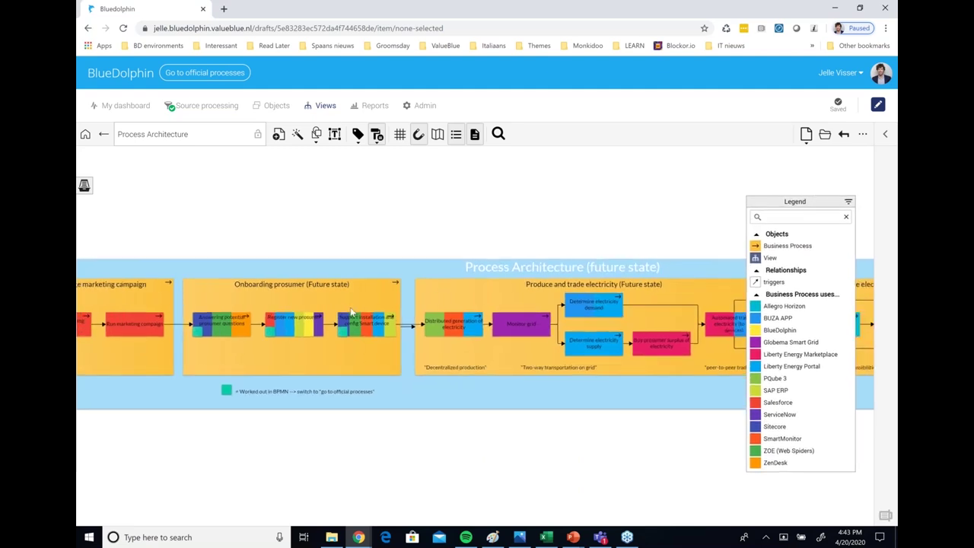
pyautogui.scroll(-1, 341, 283)
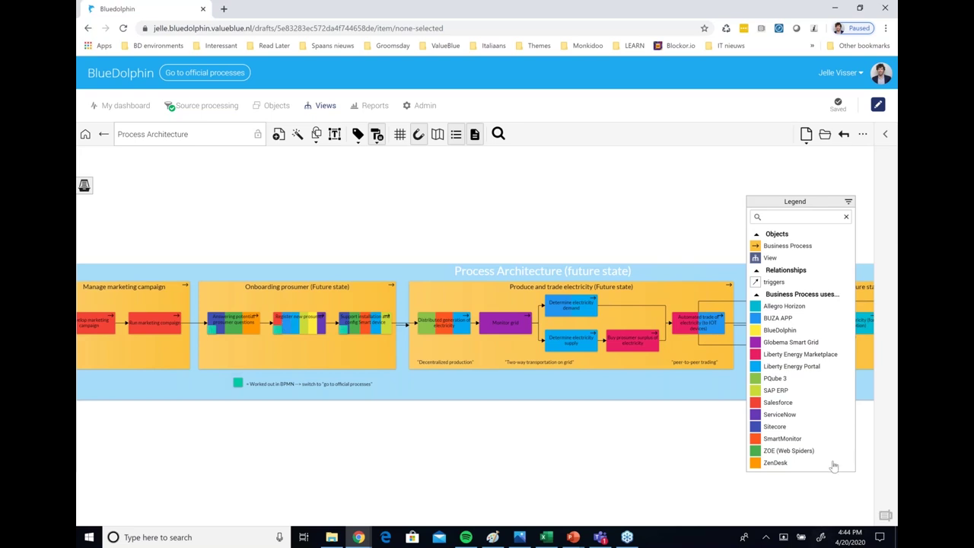
# - Enlarge the legend and restrict the application colouring to Liberty Energy Portal and SAP ERP
pyautogui.moveTo(827, 472); pyautogui.dragTo(830, 516)
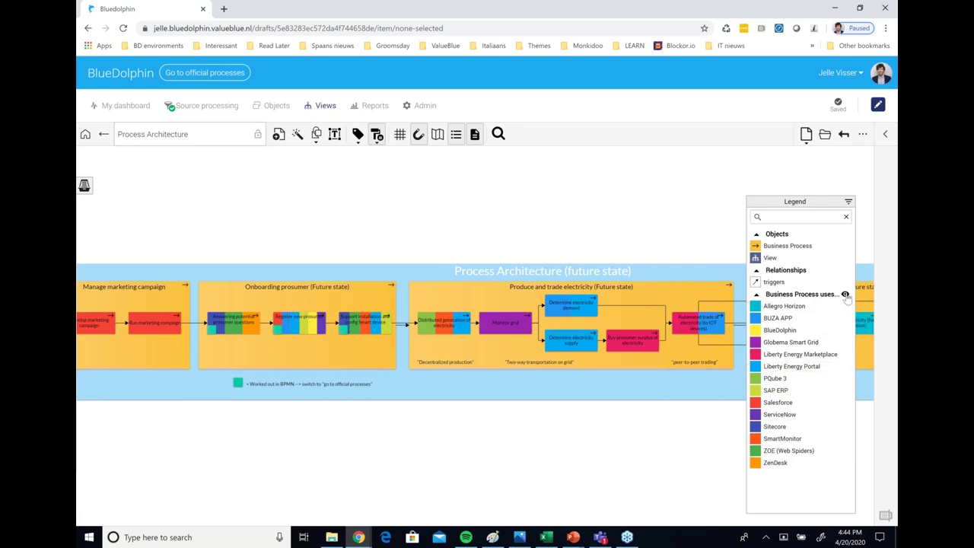
pyautogui.click(845, 294)
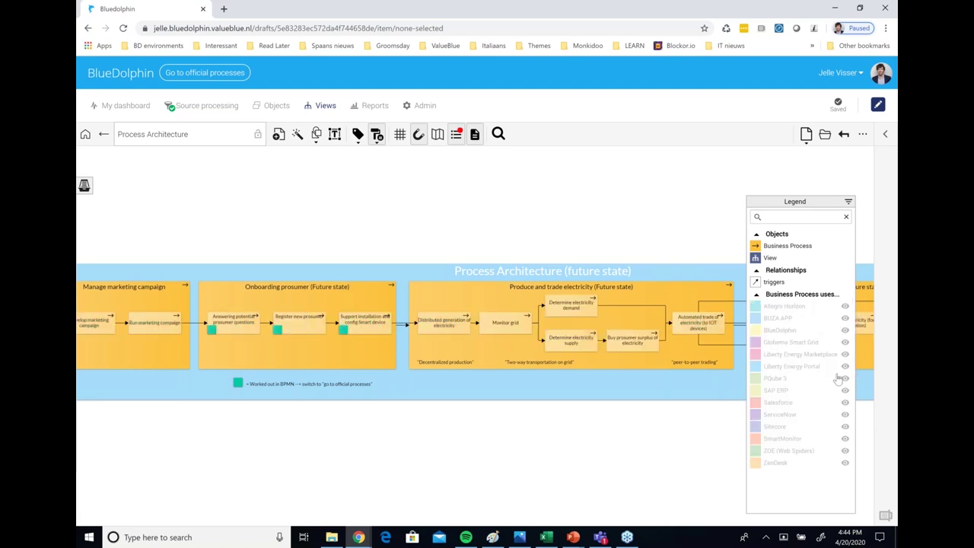
pyautogui.click(845, 367)
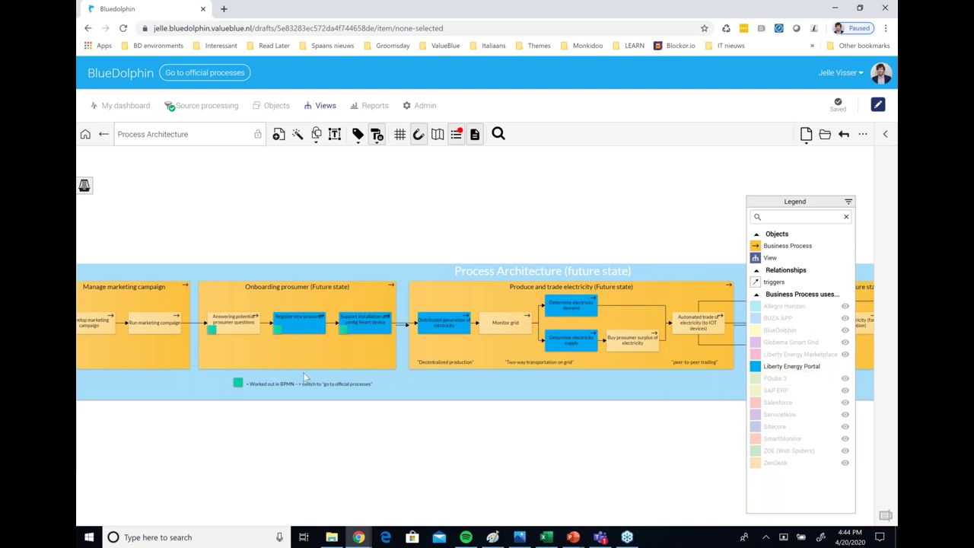
pyautogui.click(844, 391)
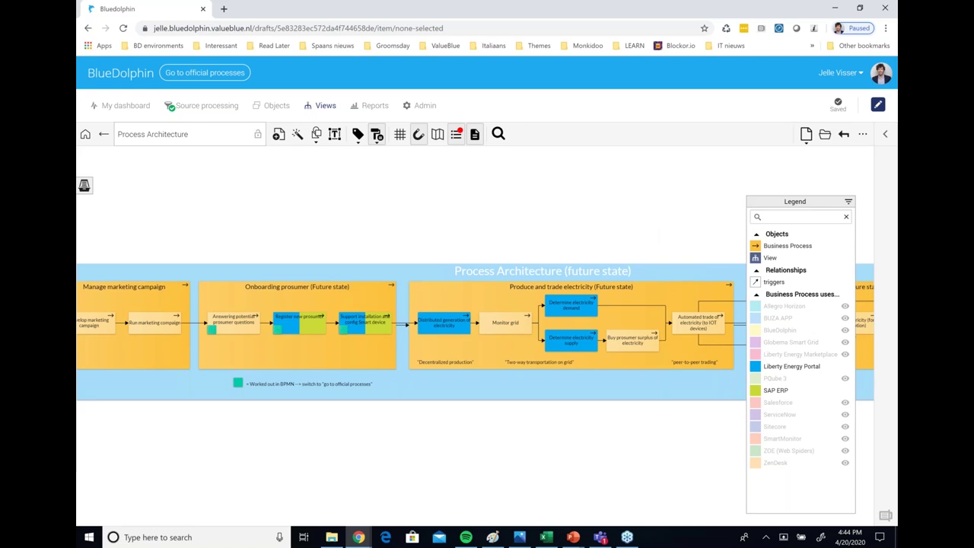
# - Switch the process colouring to "Implementation of capabilities"
pyautogui.click(377, 136)
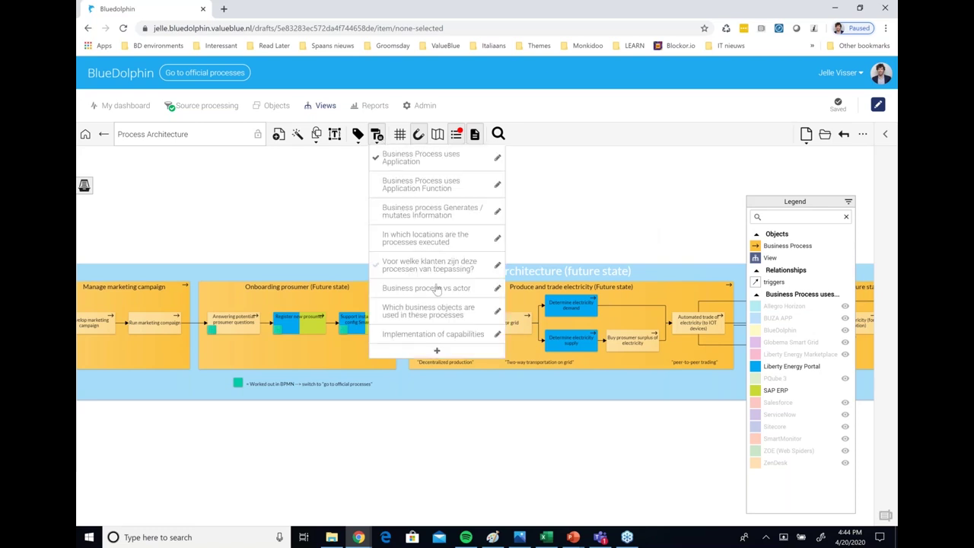
pyautogui.click(416, 335)
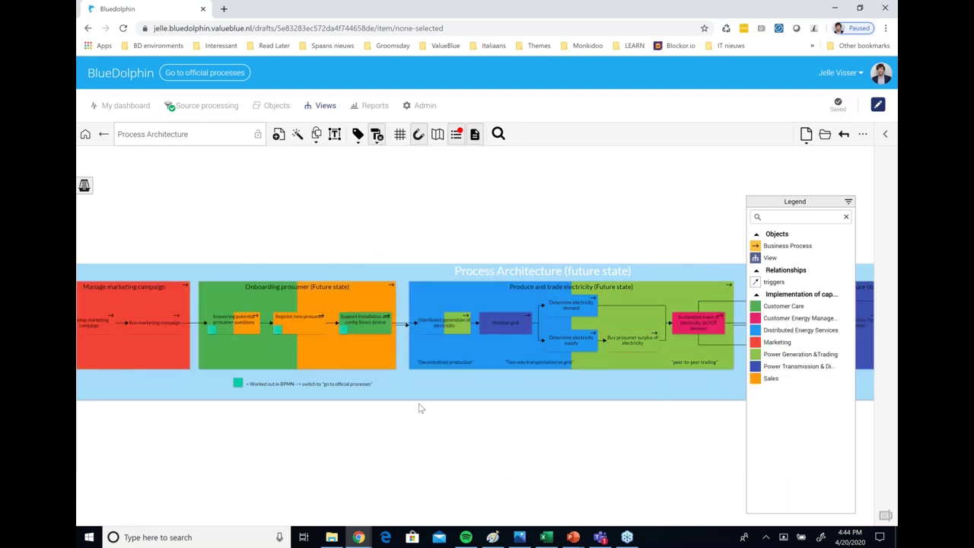
# - Limit the capability colouring to Marketing and Sales, and hide the default Business Process colour
pyautogui.scroll(-2, 459, 385)
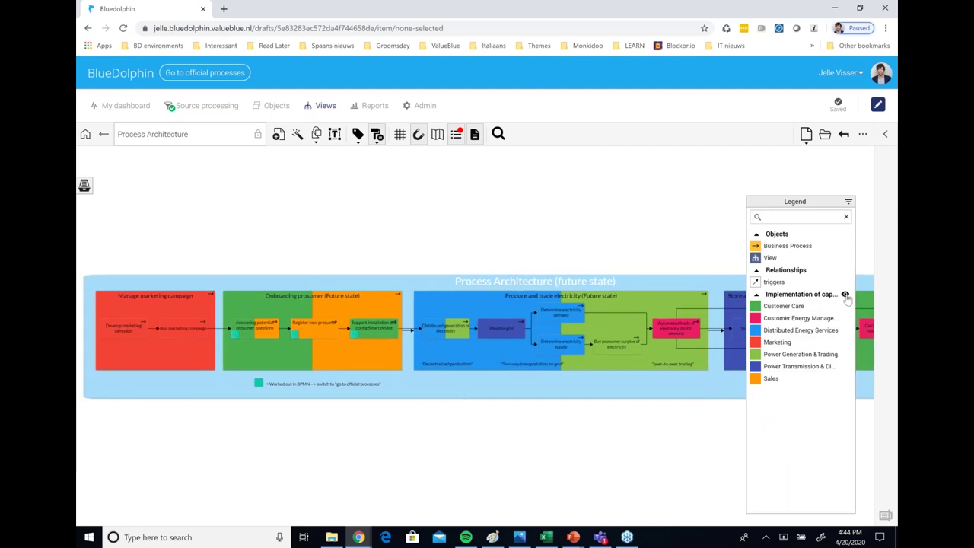
pyautogui.click(846, 295)
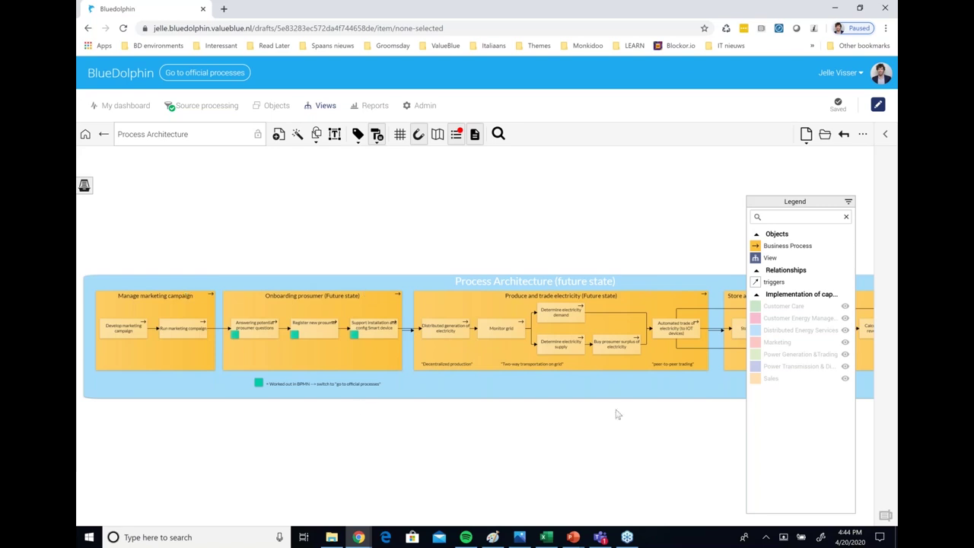
pyautogui.click(845, 342)
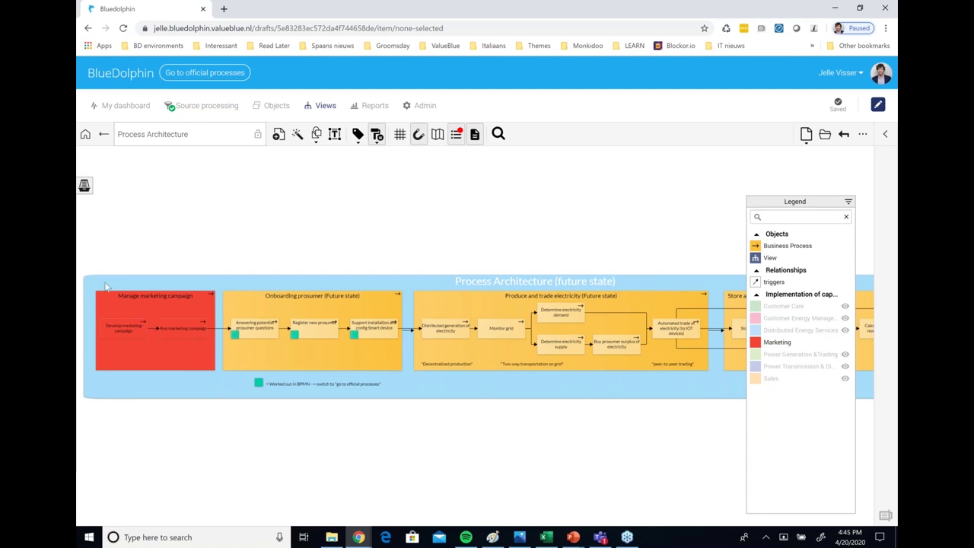
pyautogui.click(846, 379)
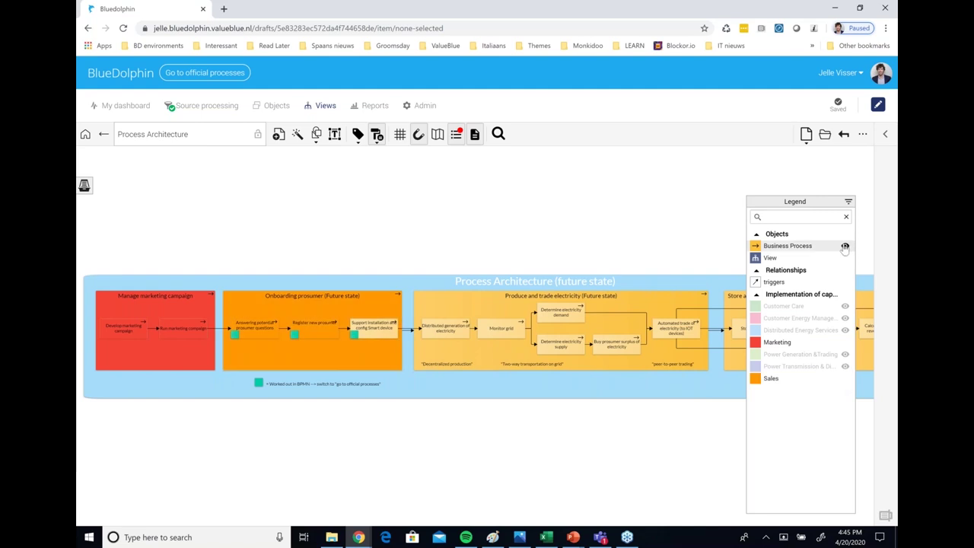
pyautogui.click(846, 246)
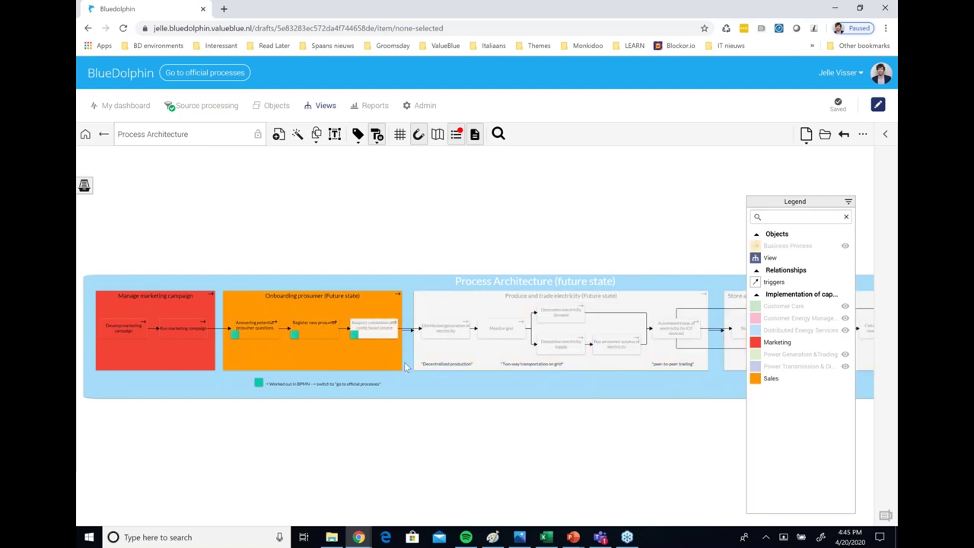
# - Inspect the Answering potential prosumer questions and Register new prosumer processes within Onboarding prosumer
pyautogui.hscroll(1, 403, 365)
pyautogui.hscroll(2, 403, 365)
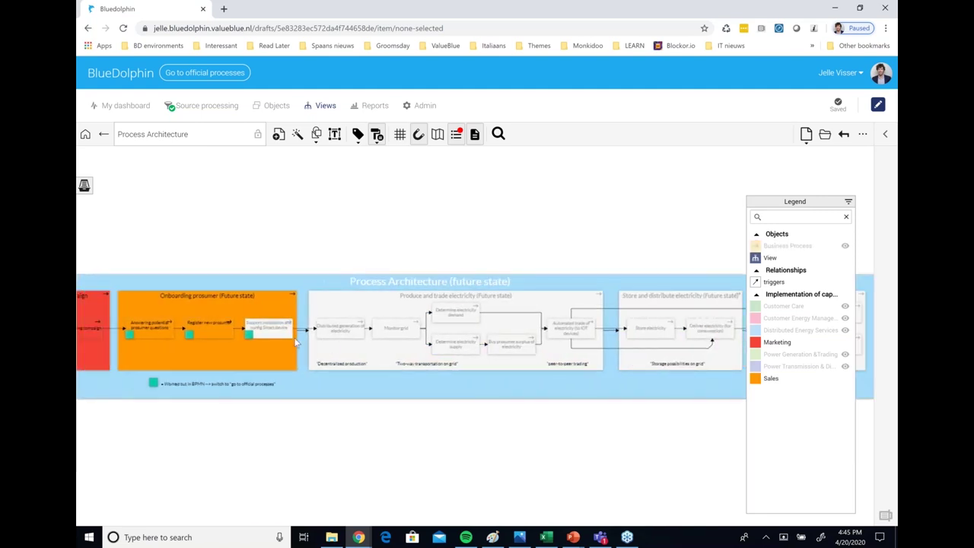
pyautogui.scroll(5, 170, 331)
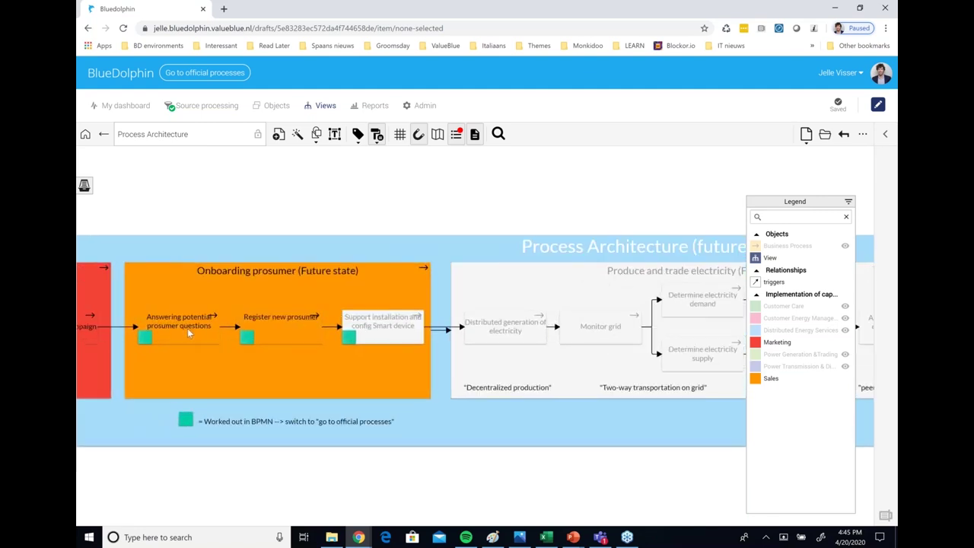
pyautogui.click(187, 328)
pyautogui.click(281, 332)
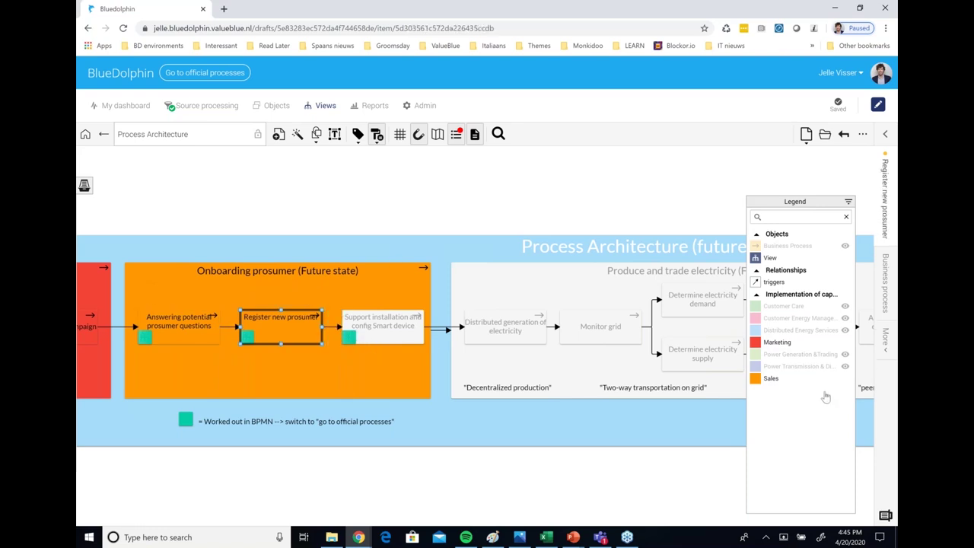
# - Restore the colouring for Customer Care, Customer Energy Management, Distributed Energy Services, Power Generation & Trading and Power Transmission across the process chain
pyautogui.click(845, 308)
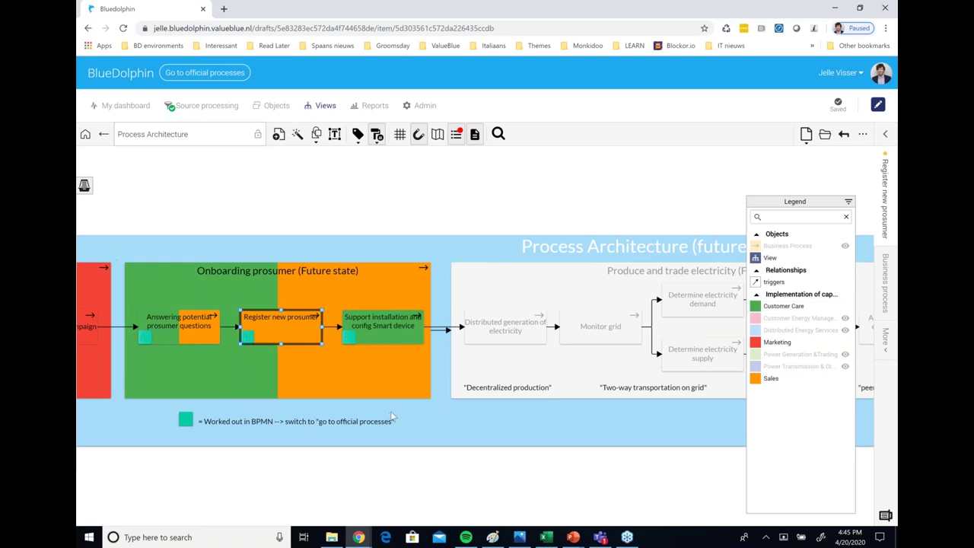
pyautogui.click(845, 318)
pyautogui.click(845, 331)
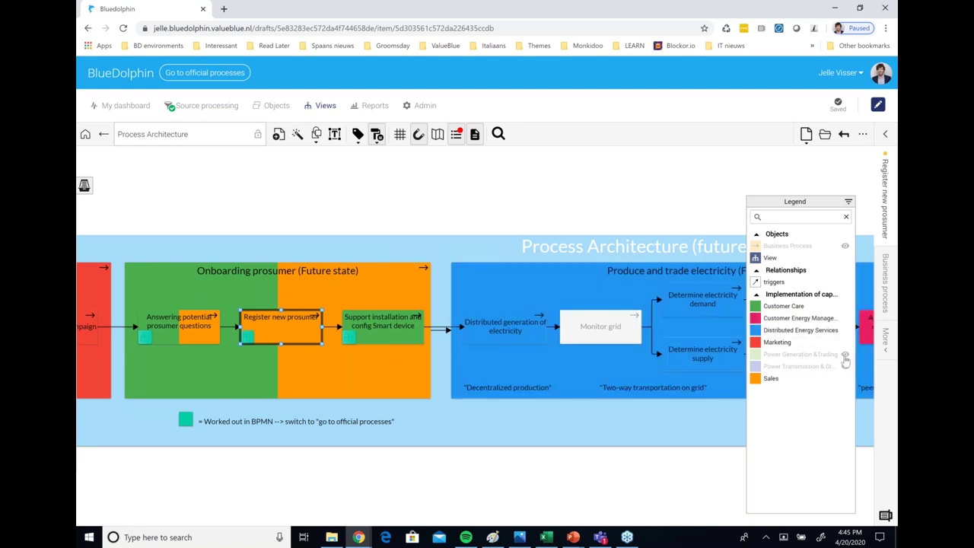
pyautogui.click(845, 354)
pyautogui.click(844, 366)
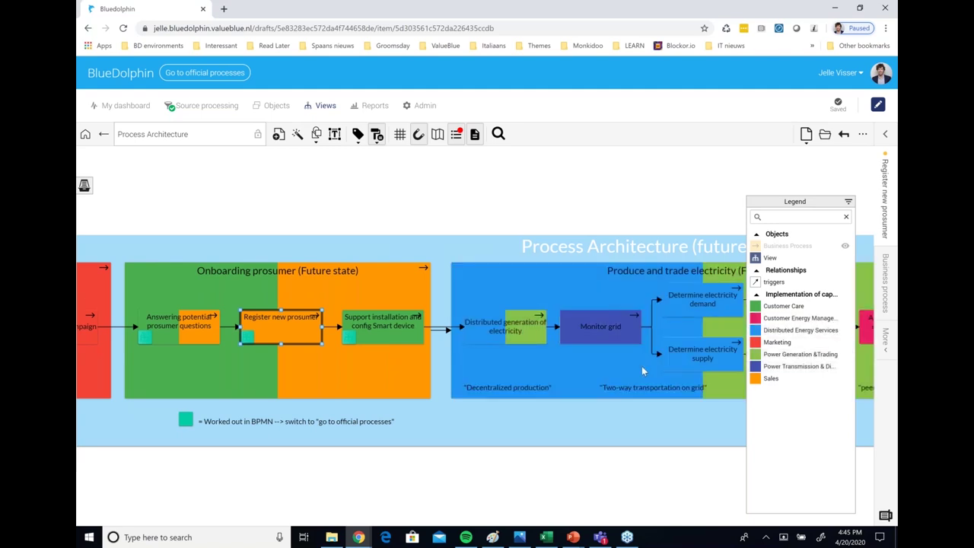
pyautogui.scroll(-3, 642, 366)
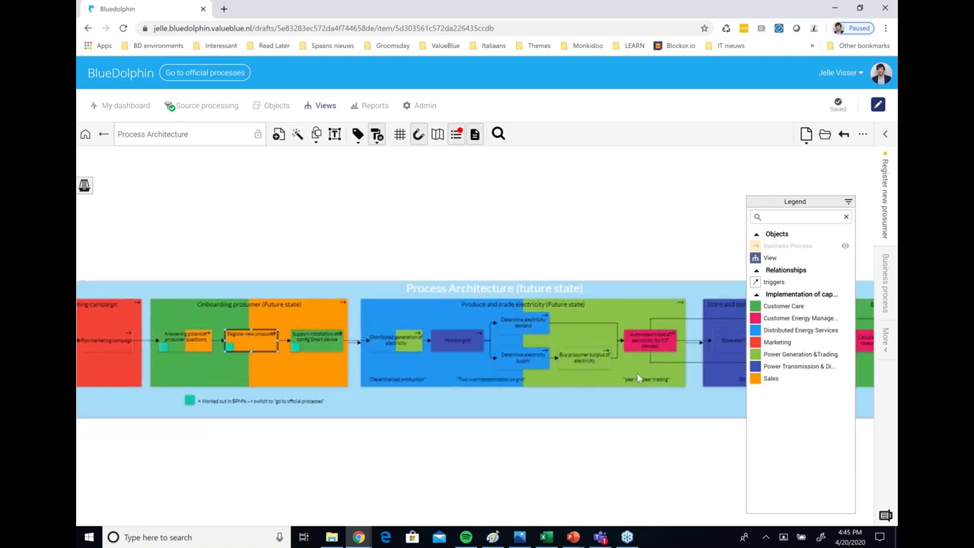
pyautogui.moveTo(637, 372); pyautogui.dragTo(512, 369)
pyautogui.moveTo(517, 369)
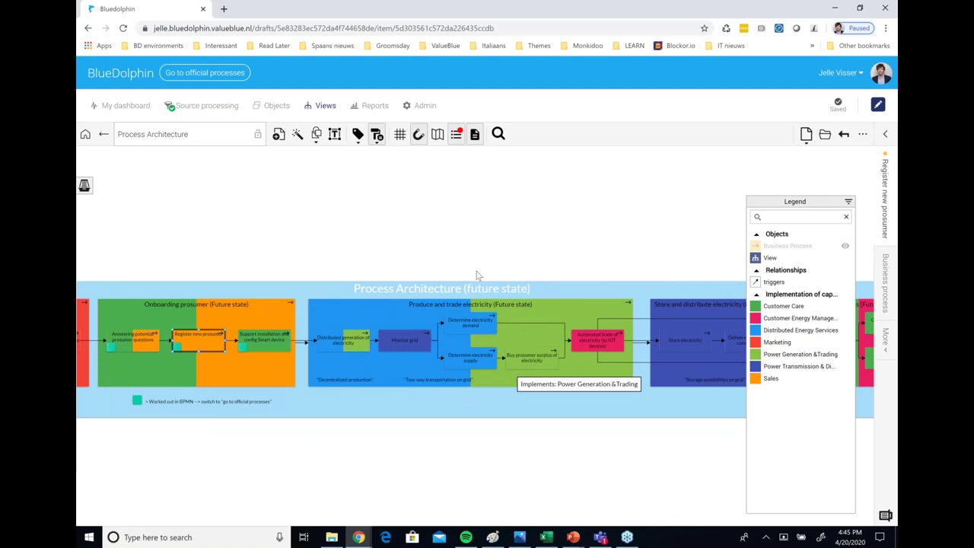
# - Go back to the architecture start page and open the Business Capabilities view
pyautogui.click(104, 134)
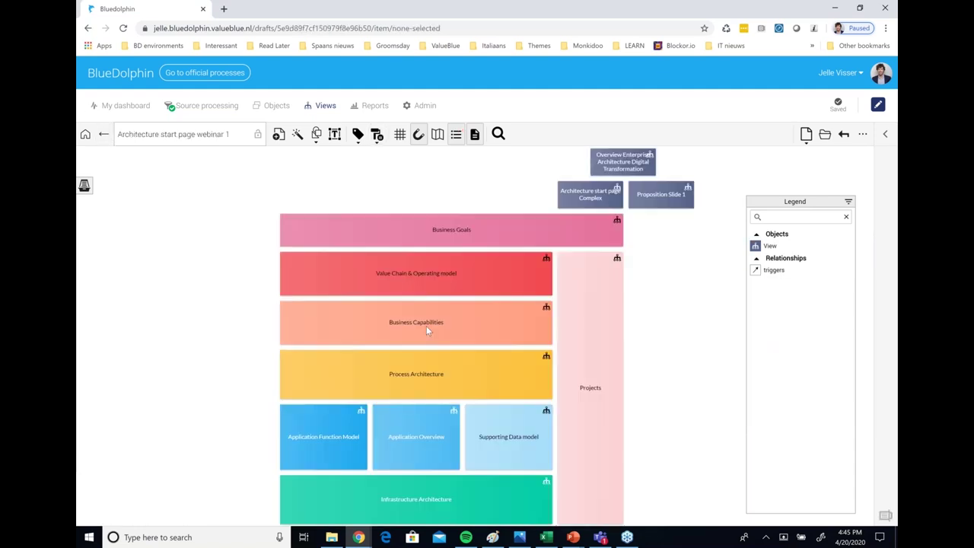
pyautogui.rightClick(444, 328)
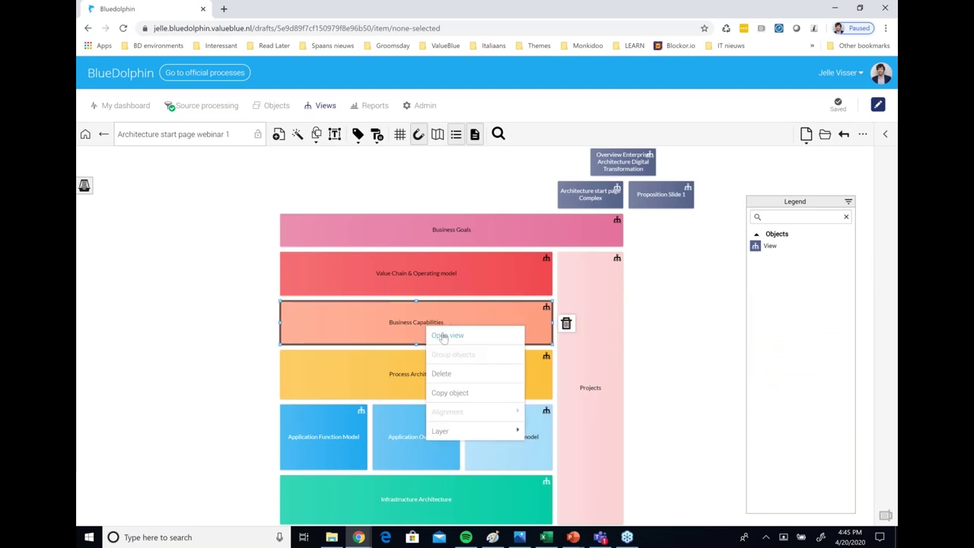
pyautogui.click(439, 337)
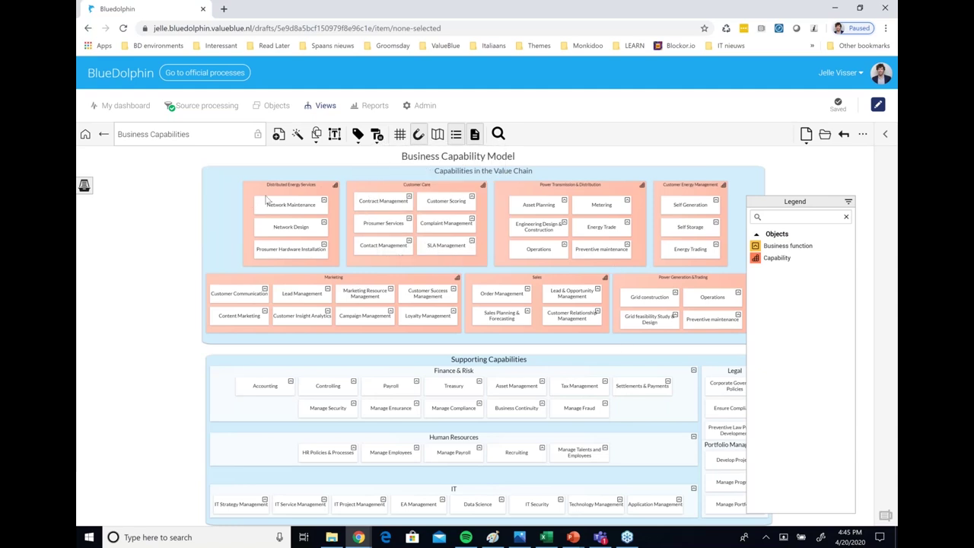
# - Return to the architecture start page and reopen the Process Architecture view
pyautogui.click(103, 134)
pyautogui.click(397, 374)
pyautogui.rightClick(398, 374)
pyautogui.click(420, 383)
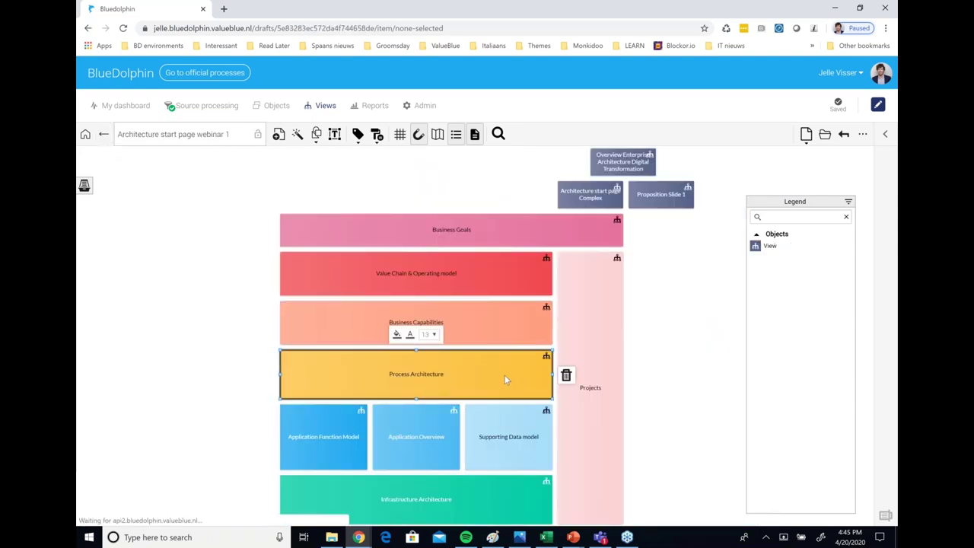
# - Create a new colouring condition titled "Which processes are involved with the key value chain"
pyautogui.click(376, 134)
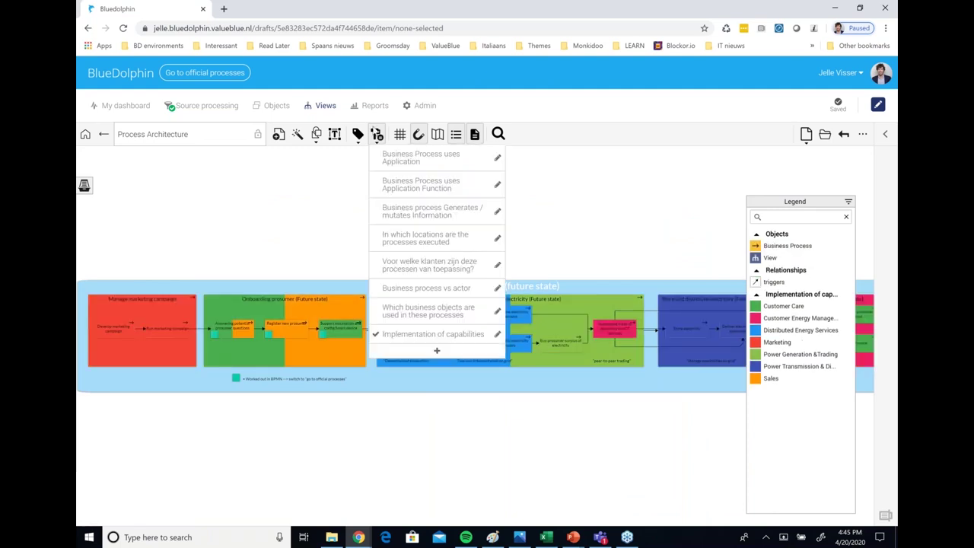
pyautogui.click(460, 353)
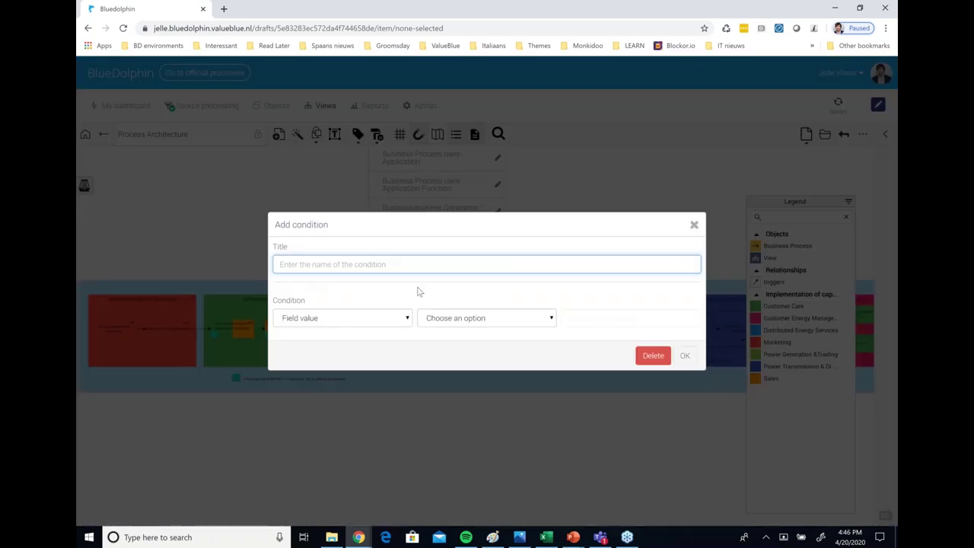
pyautogui.write('Which pro')
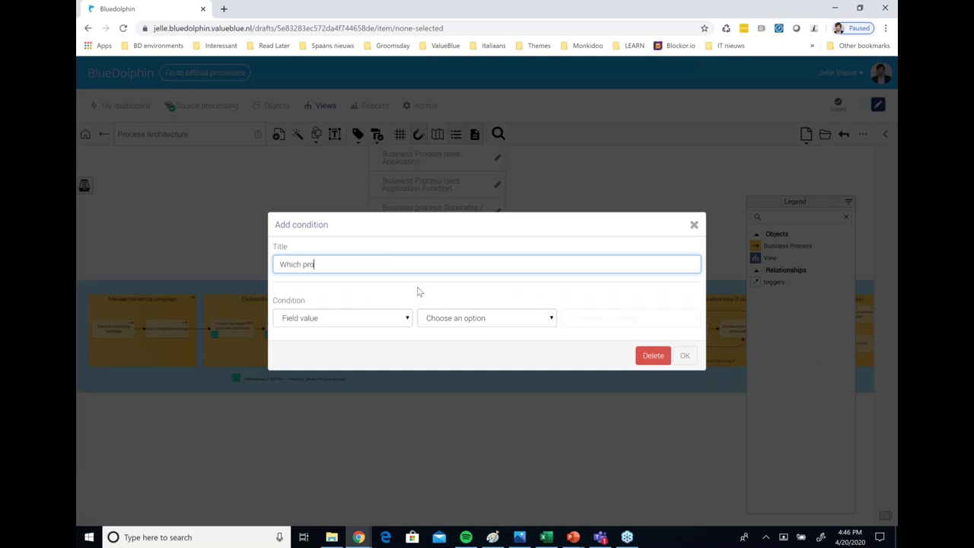
pyautogui.write('cesses are involved with the key value chain')
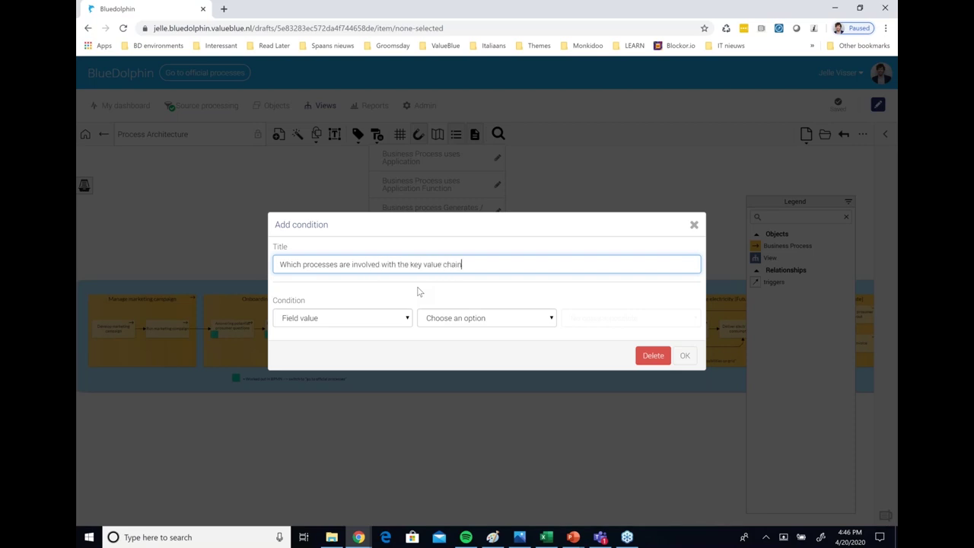
# - Define the condition as the relationship Business Process "associated with" Value Stream, and apply it to the view
pyautogui.click(364, 320)
pyautogui.click(357, 350)
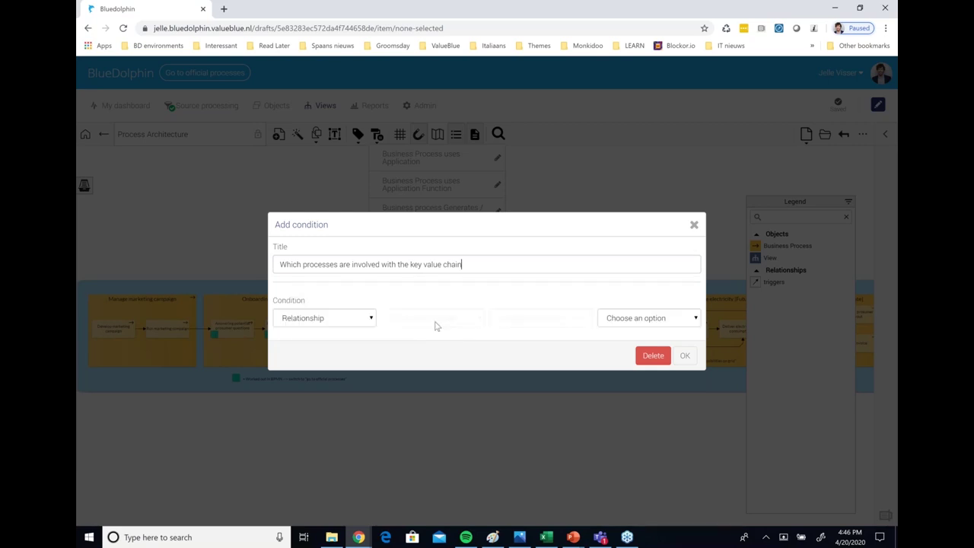
pyautogui.click(665, 326)
pyautogui.click(457, 318)
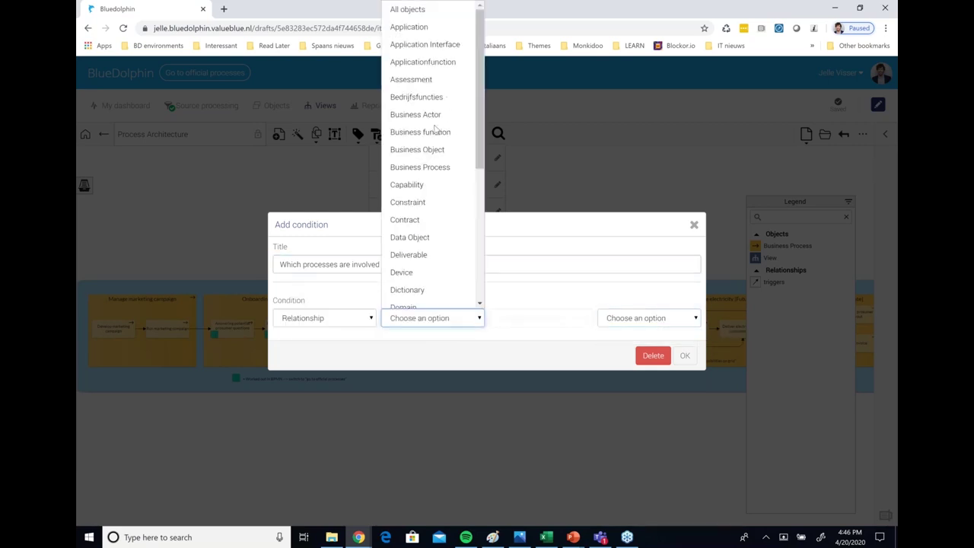
pyautogui.scroll(-1, 434, 172)
pyautogui.click(434, 164)
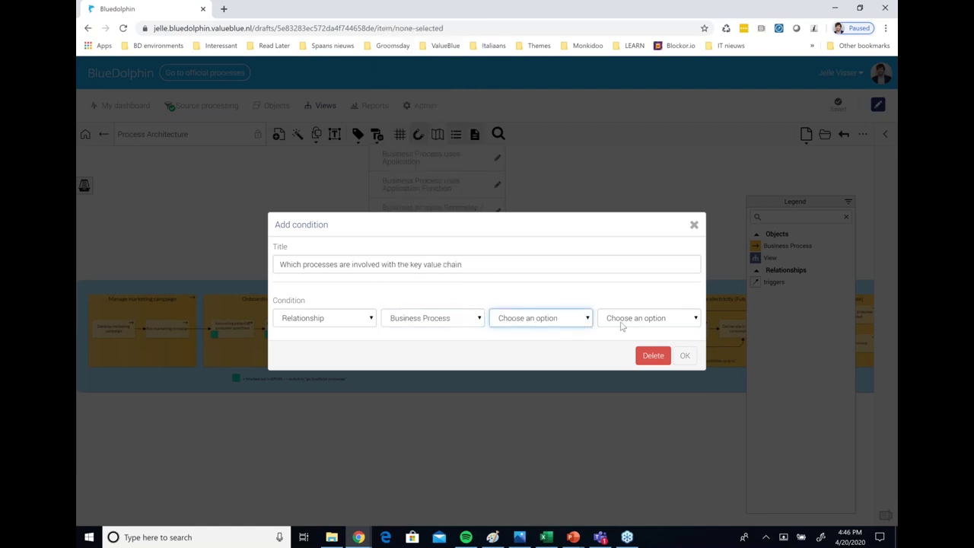
pyautogui.click(581, 322)
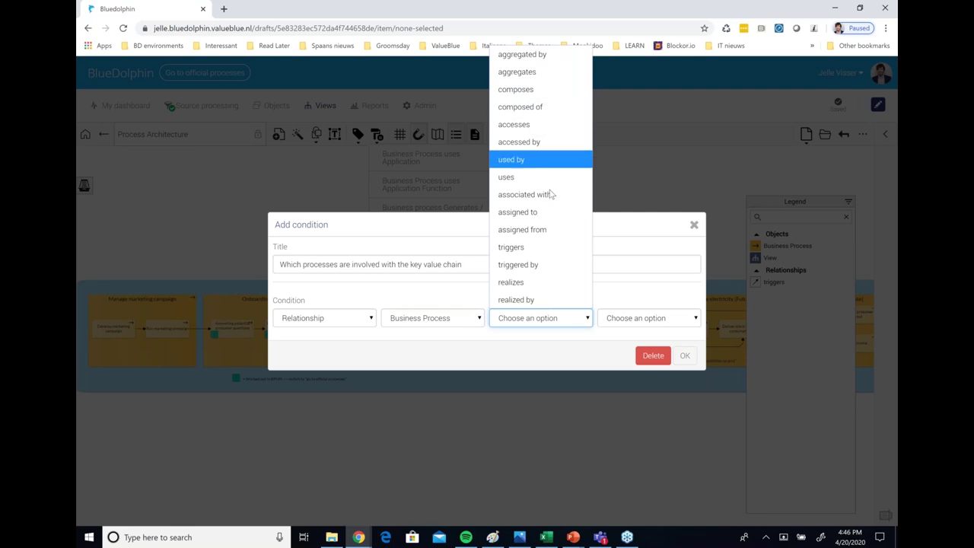
pyautogui.press('Return')
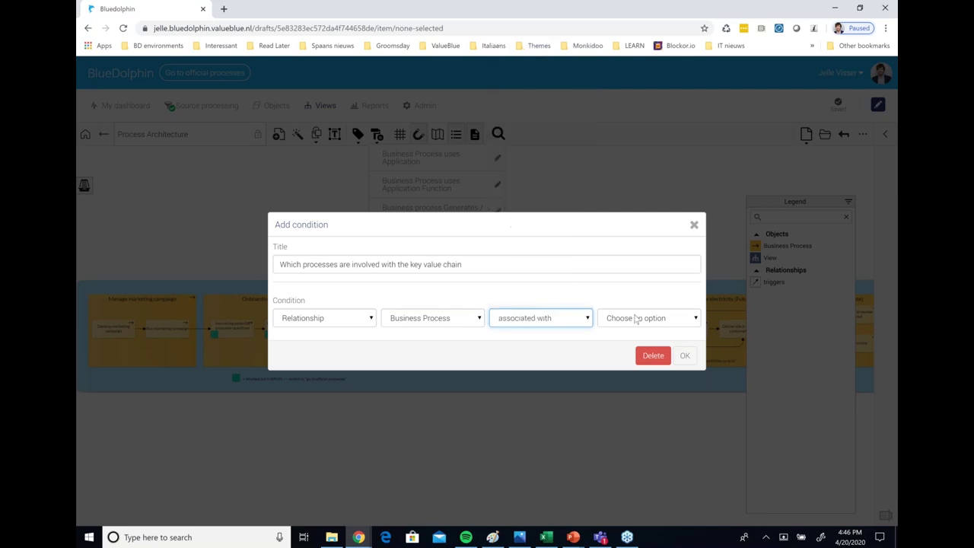
pyautogui.click(631, 317)
pyautogui.press('Return')
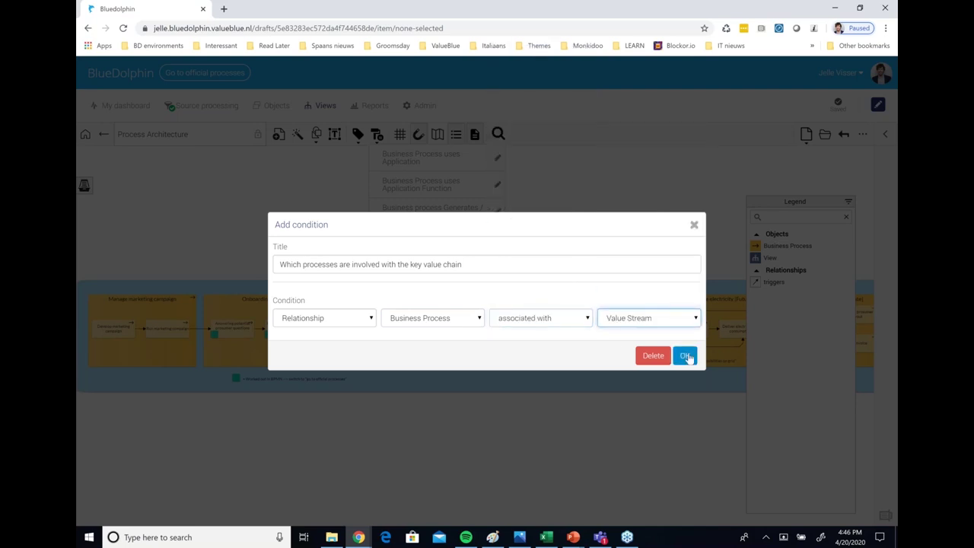
pyautogui.click(685, 356)
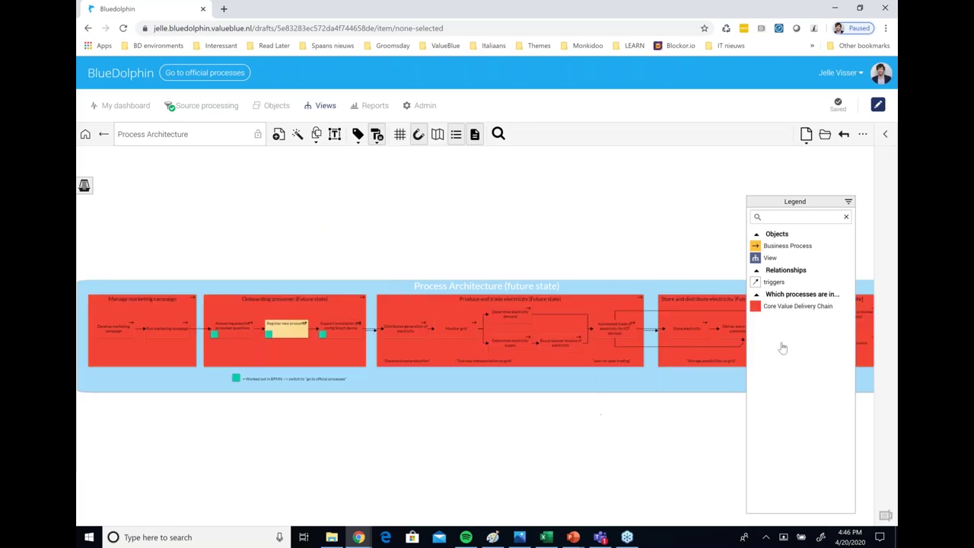
# - Examine how Register new prosumer and the surrounding processes are associated with the Core Value Delivery Chain
pyautogui.scroll(-1, 225, 308)
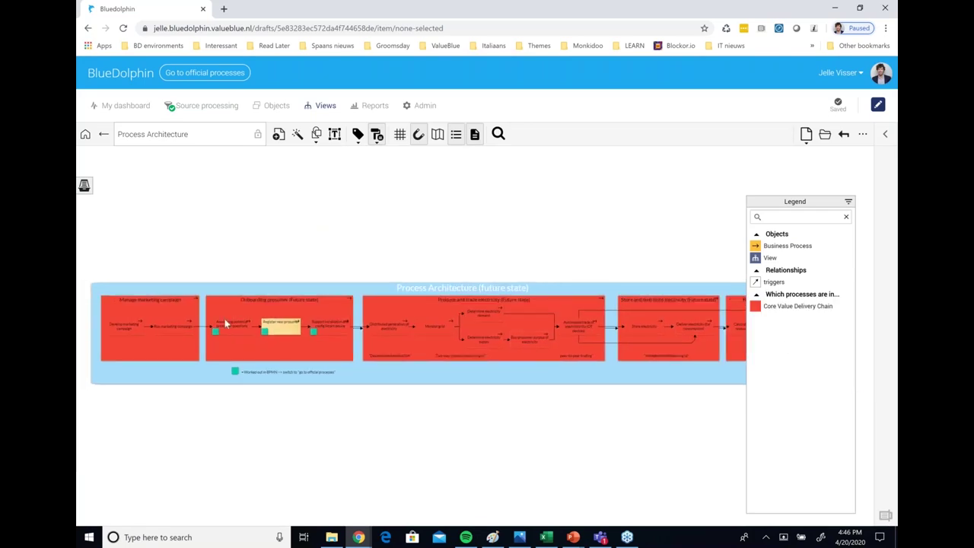
pyautogui.click(277, 329)
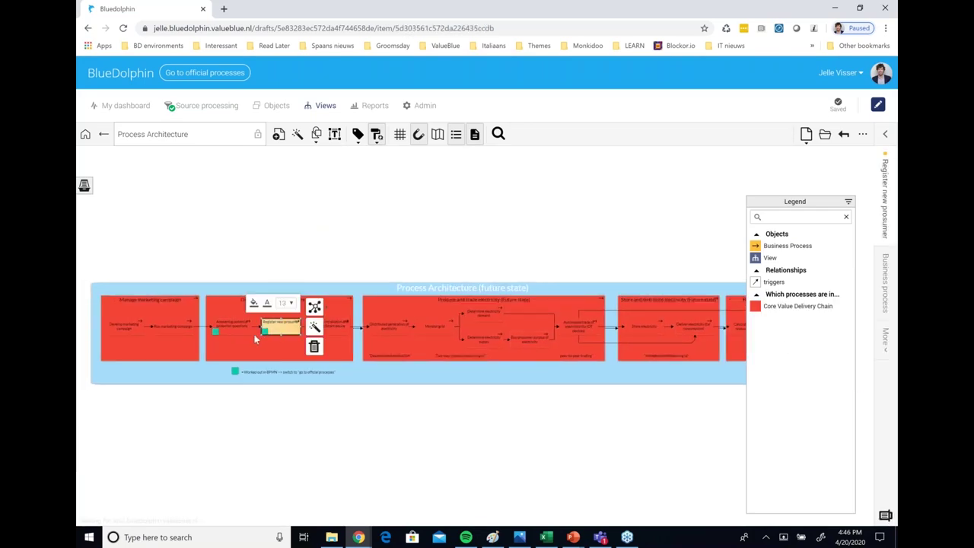
pyautogui.moveTo(276, 341)
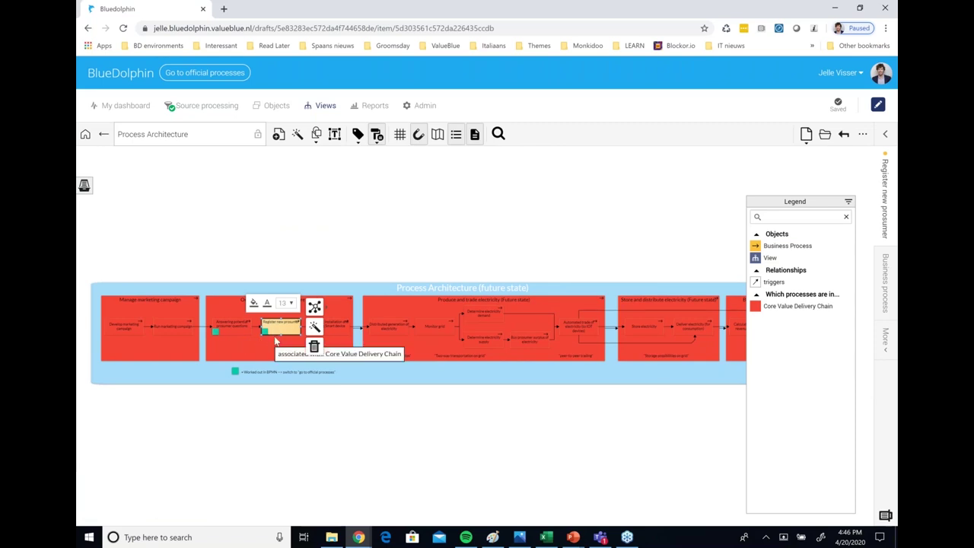
pyautogui.hscroll(3, 276, 342)
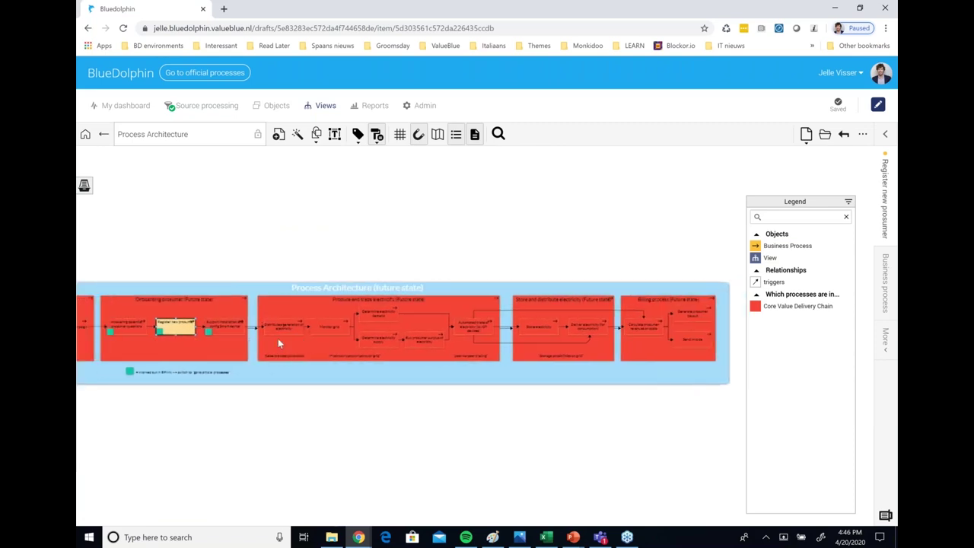
pyautogui.hscroll(-2, 279, 345)
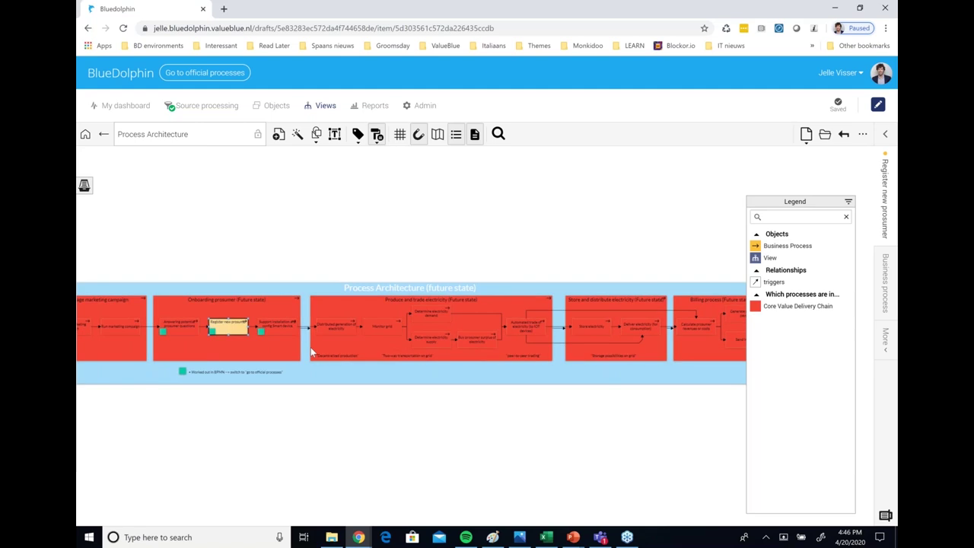
pyautogui.moveTo(311, 352)
# - Return to the architecture start page and show its application, data and infrastructure layers
pyautogui.click(104, 134)
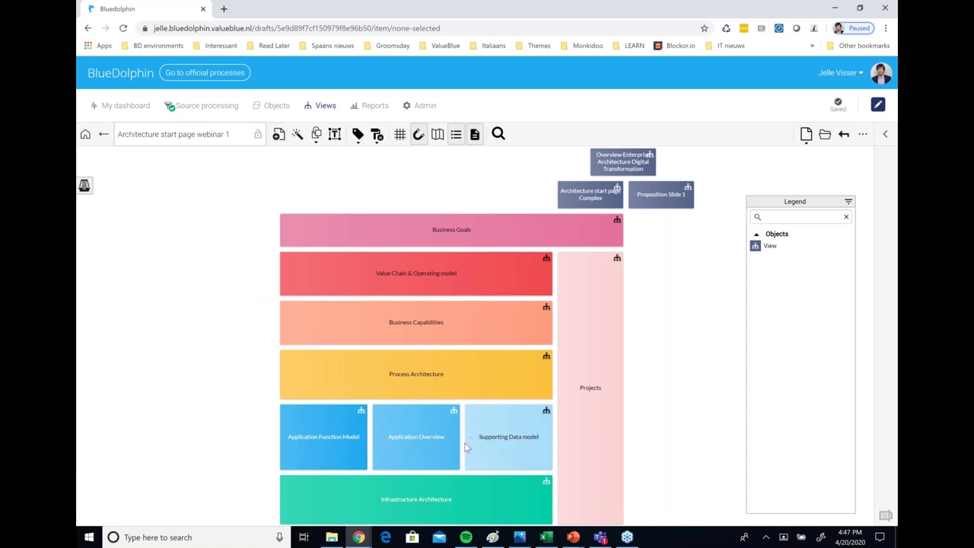
pyautogui.scroll(-3, 453, 449)
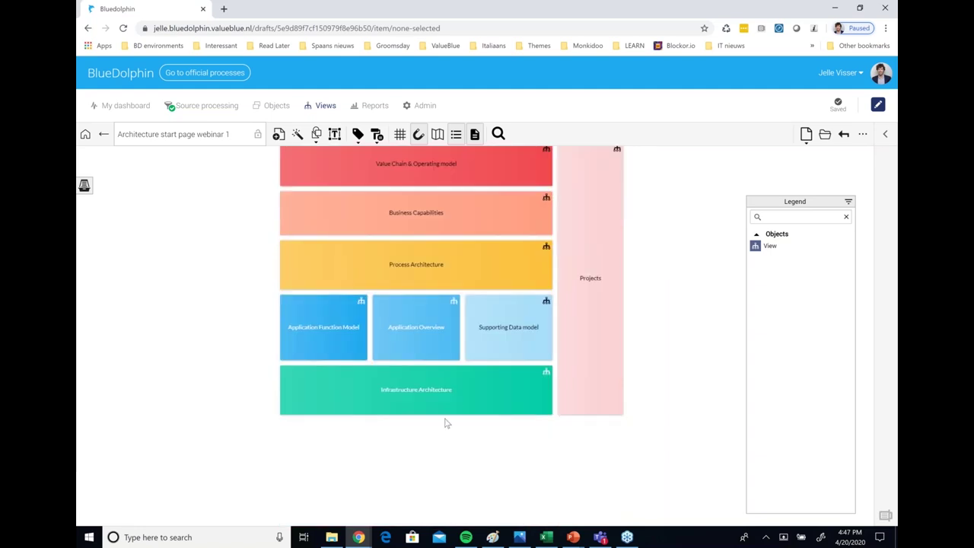
# - Open the Architecture start page Complex view from its tile above the Business Goals layer
pyautogui.keyDown('ctrl'); pyautogui.scroll(2, 446, 423); pyautogui.keyUp('ctrl')
pyautogui.scroll(3, 445, 424)
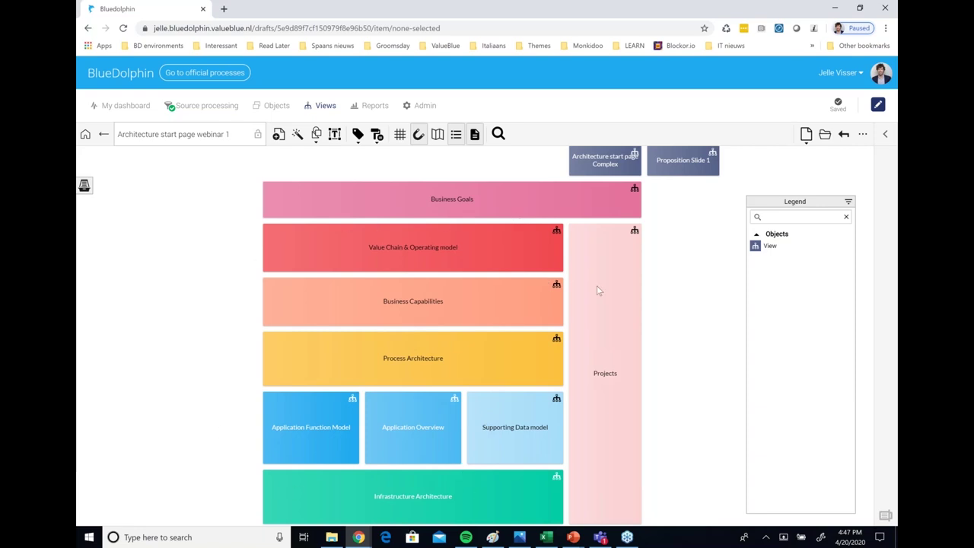
pyautogui.rightClick(630, 171)
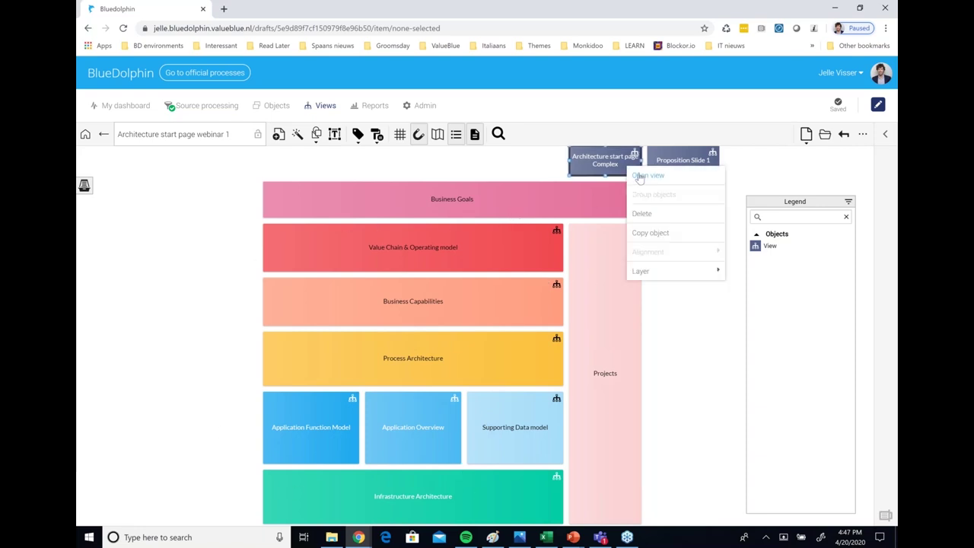
pyautogui.click(640, 177)
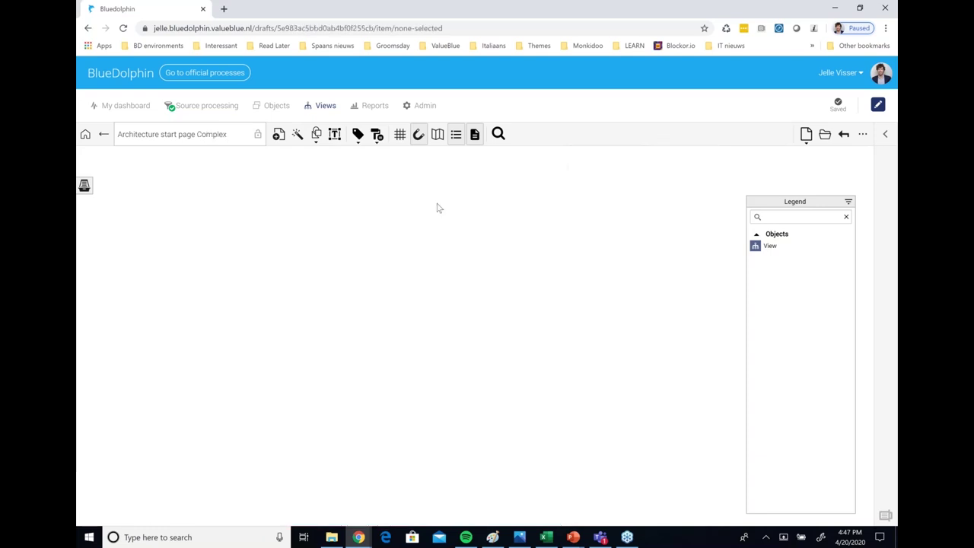
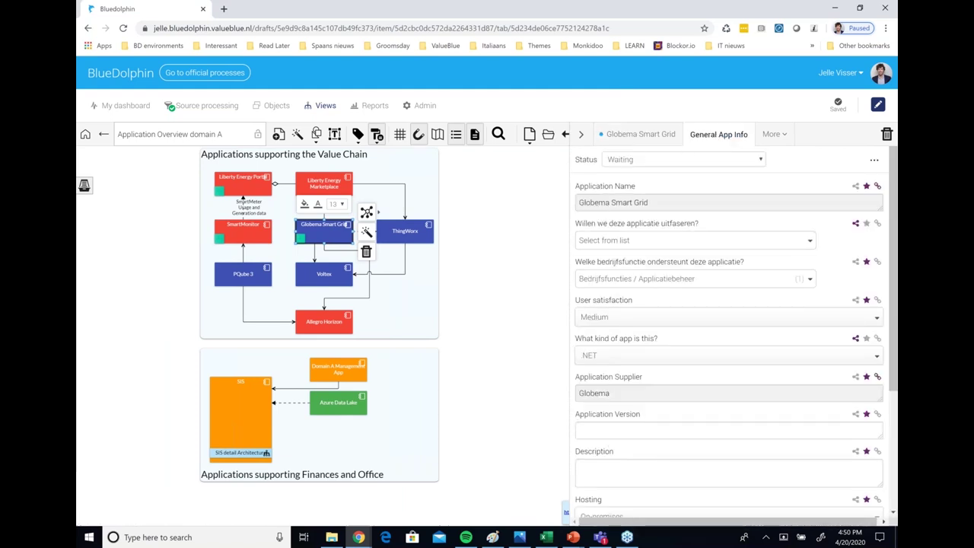
# - Examine the Hosting options in Globema Smart Grid's general application info, leaving the value as it is, and close the details
pyautogui.scroll(-2, 628, 376)
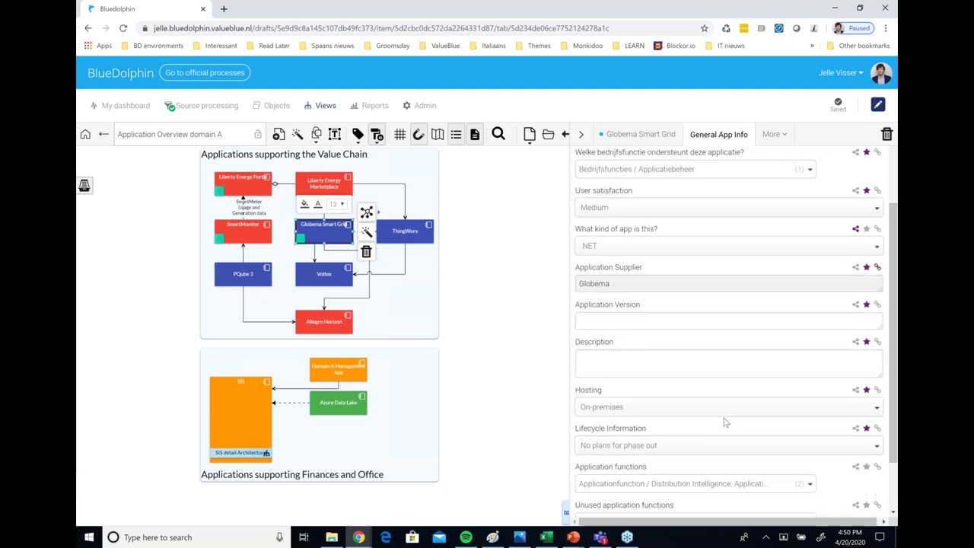
pyautogui.click(659, 408)
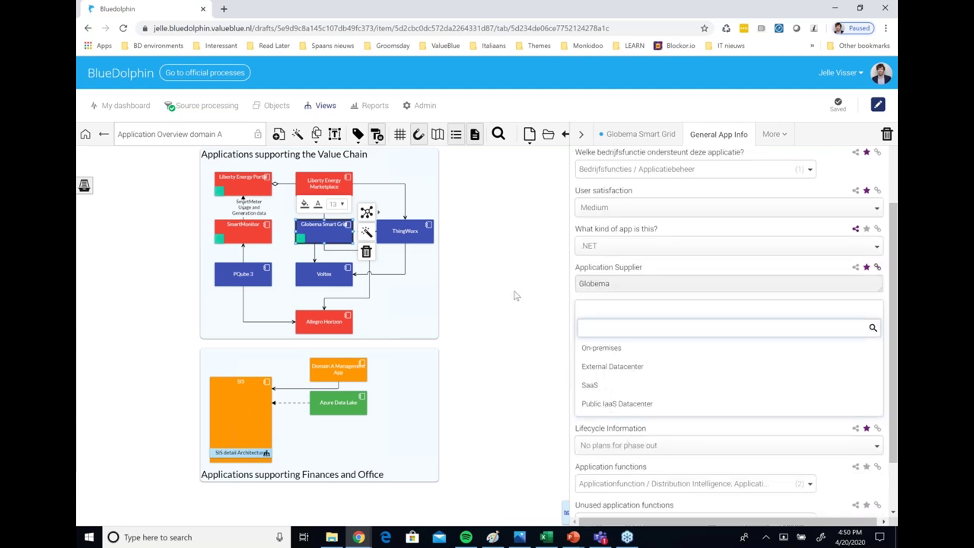
pyautogui.click(555, 258)
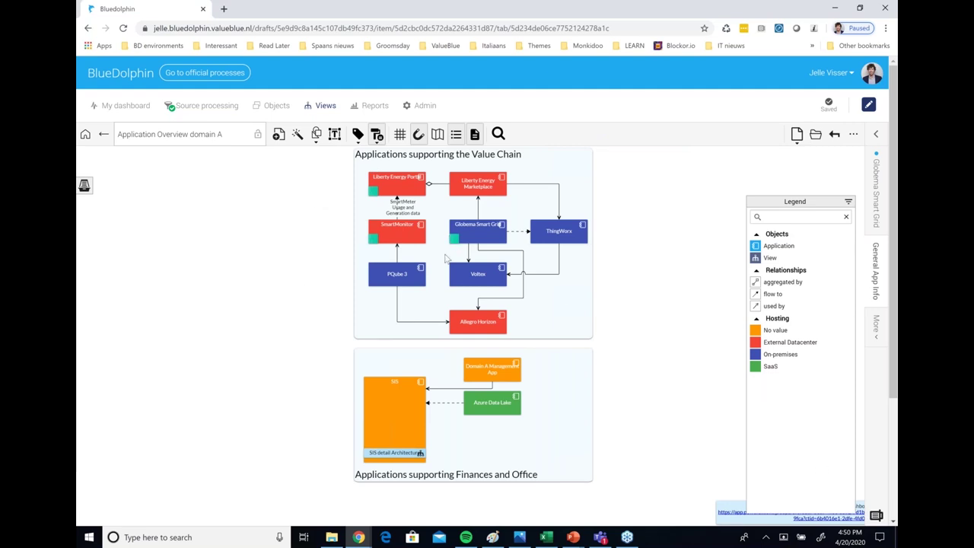
# - Return to the Architecture start page webinar 1 view and open its Application Overview
pyautogui.click(103, 135)
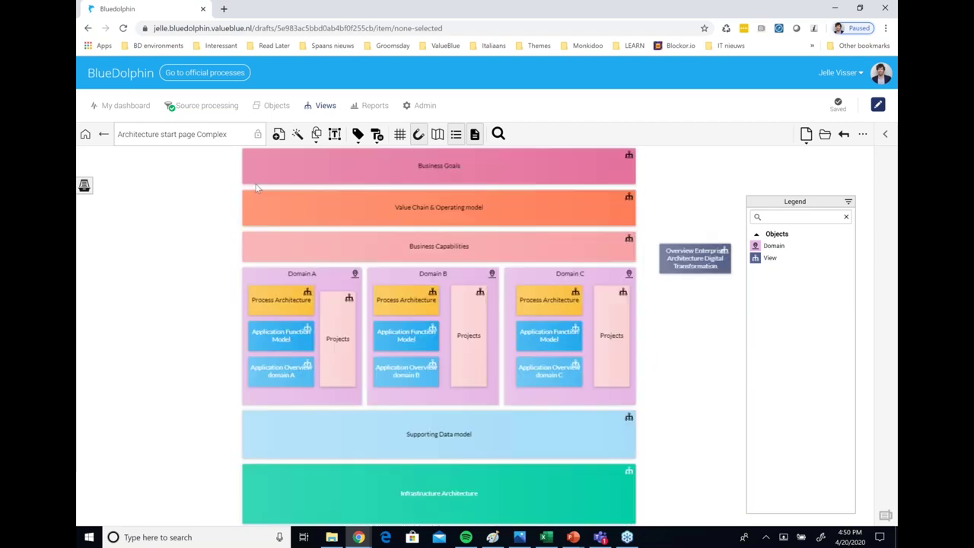
pyautogui.click(106, 137)
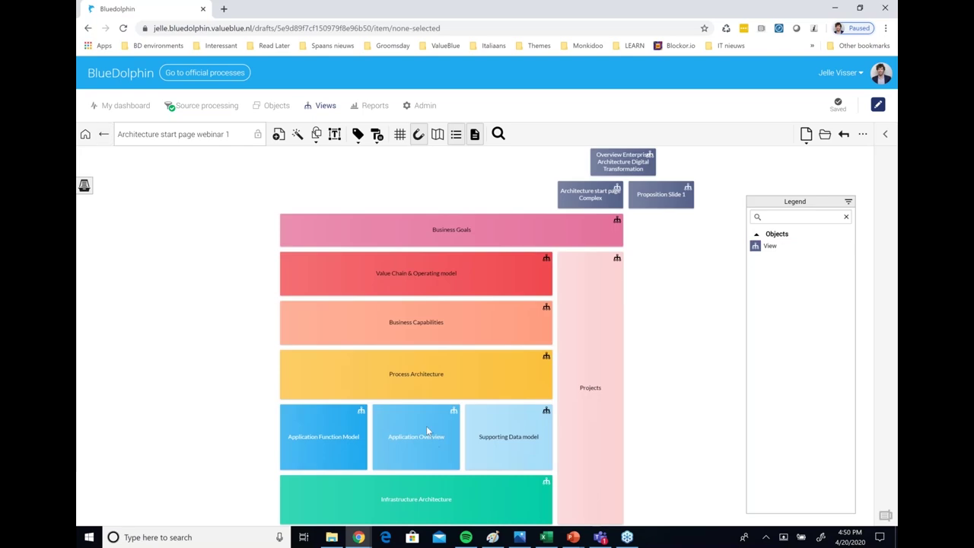
pyautogui.rightClick(427, 425)
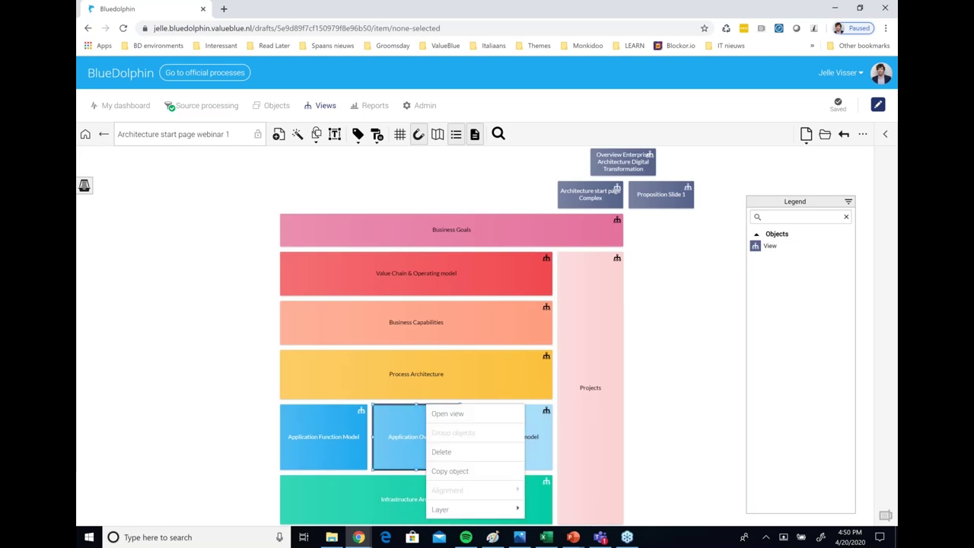
pyautogui.click(446, 415)
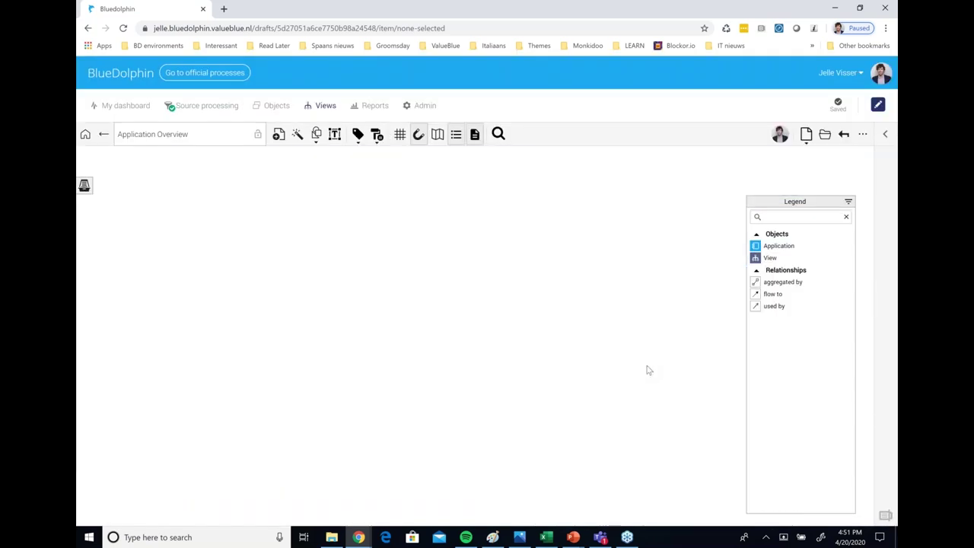
pyautogui.click(378, 135)
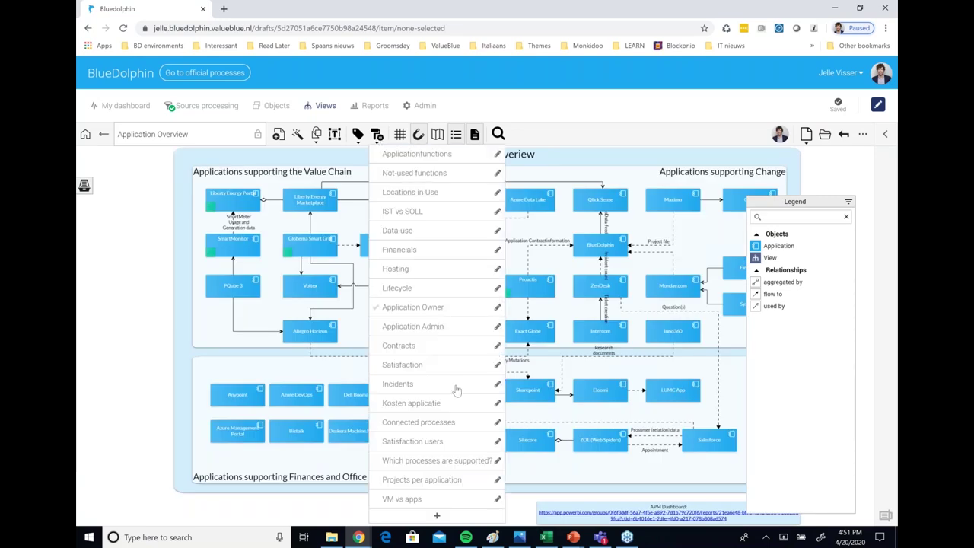
pyautogui.click(437, 515)
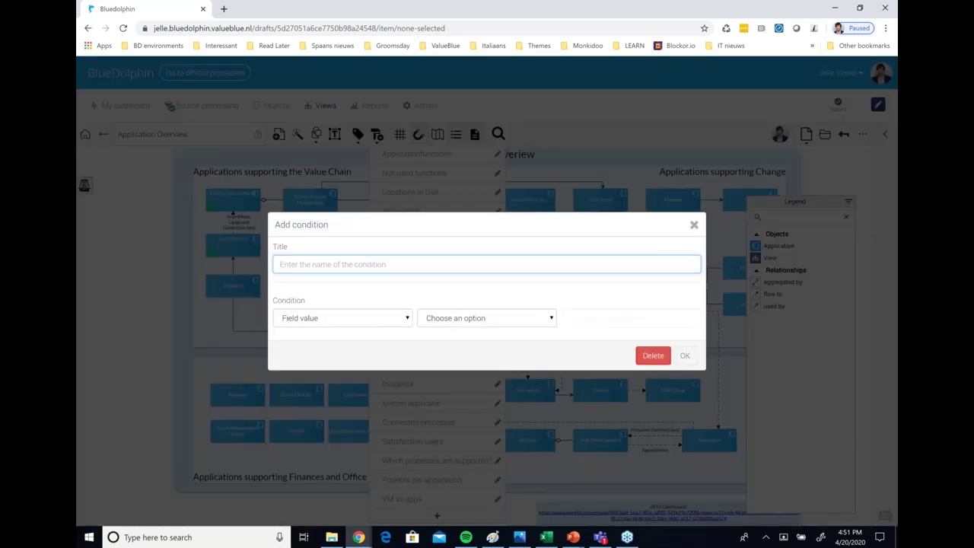
pyautogui.click(603, 376)
# - Examine the relationships of the SAP ERP application, including its links to domains and locations
pyautogui.click(461, 391)
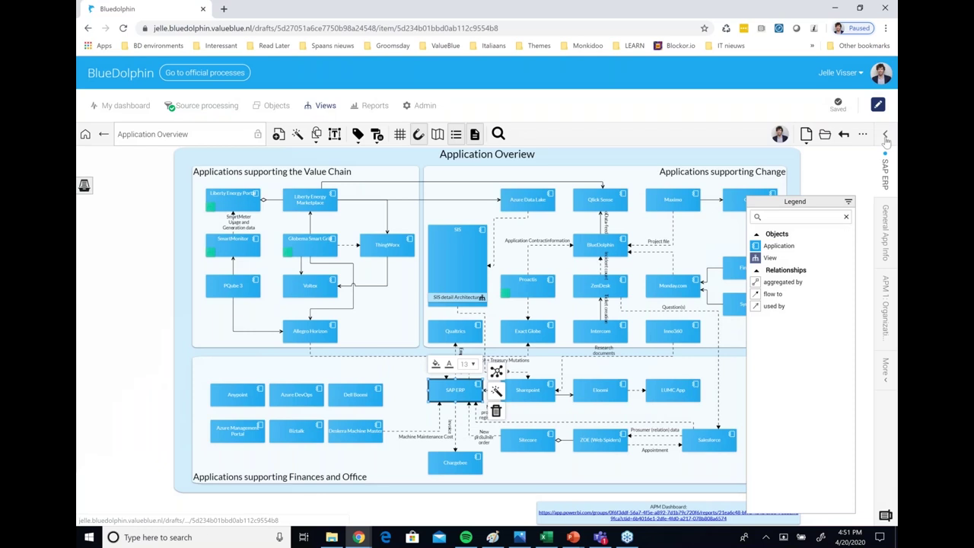
pyautogui.click(885, 136)
pyautogui.click(735, 134)
pyautogui.click(700, 296)
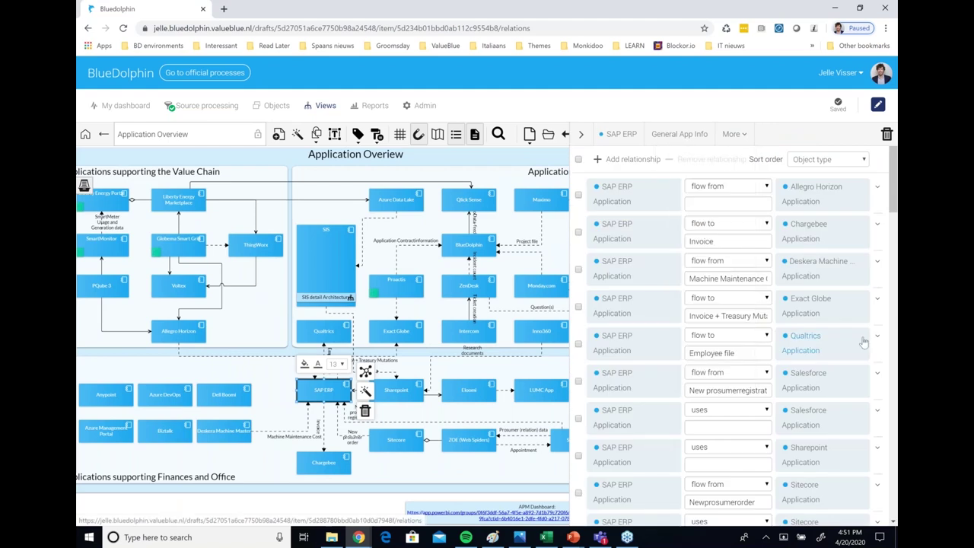
pyautogui.scroll(-10, 863, 342)
pyautogui.scroll(-2, 844, 442)
pyautogui.scroll(2, 845, 443)
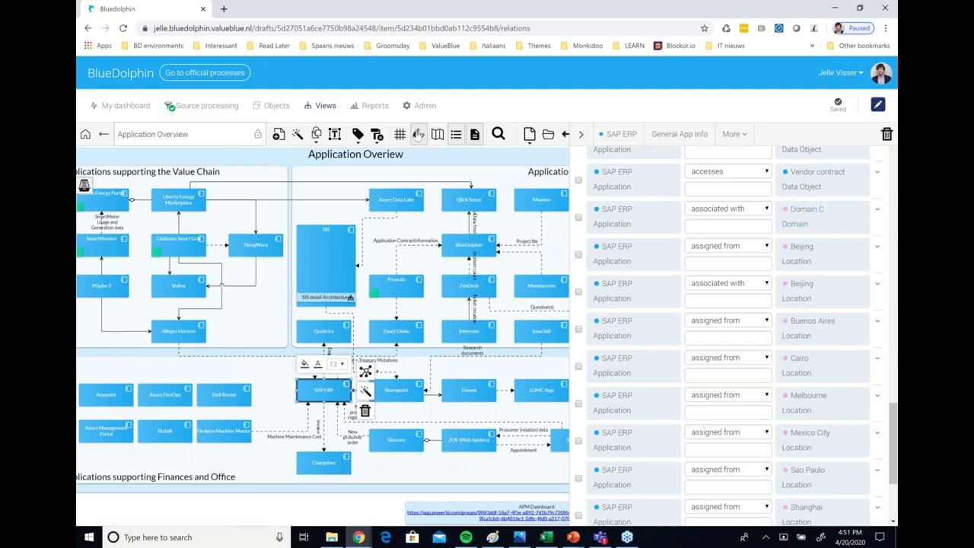
# - Create a new colouring condition titled "Which domains are using this application"
pyautogui.click(418, 134)
pyautogui.click(437, 134)
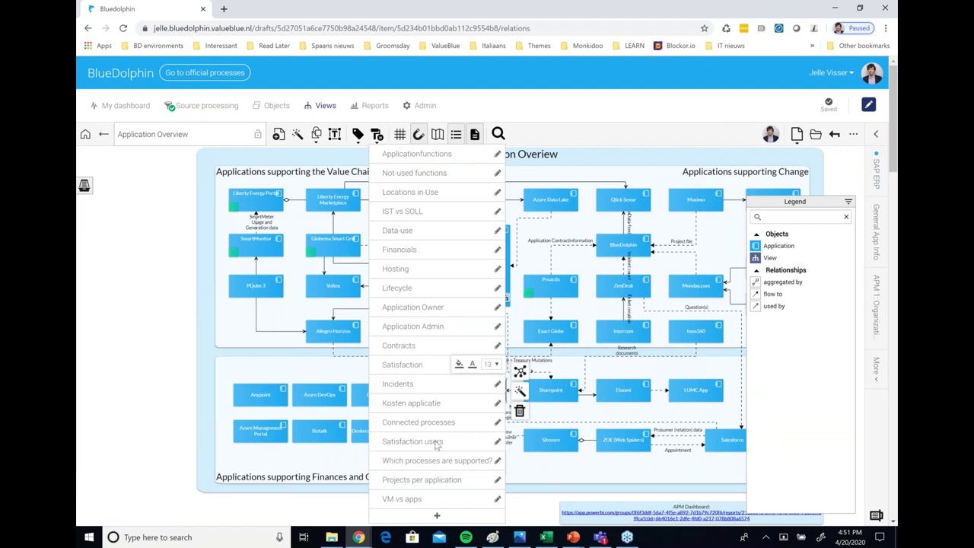
pyautogui.click(435, 516)
pyautogui.write('Whoicyh')
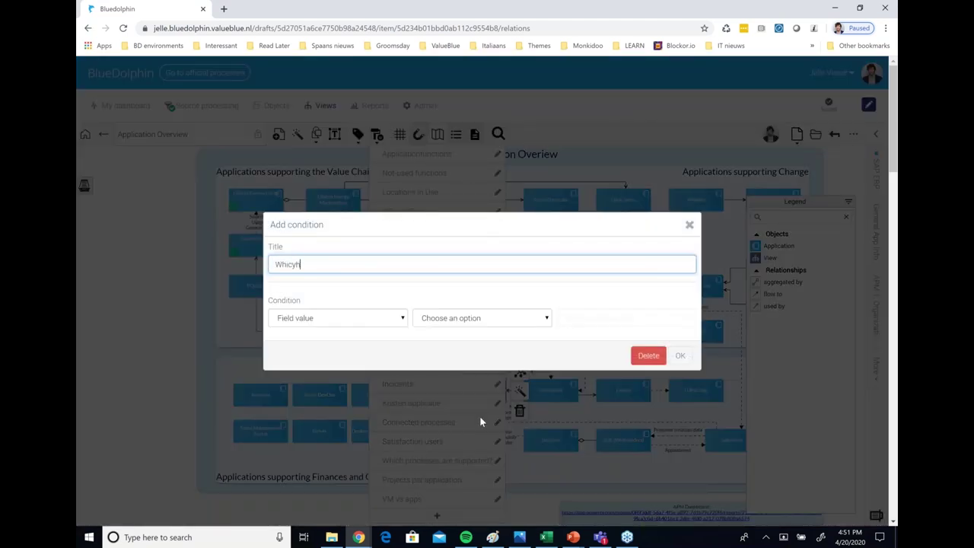
pyautogui.write(' domains are using this application')
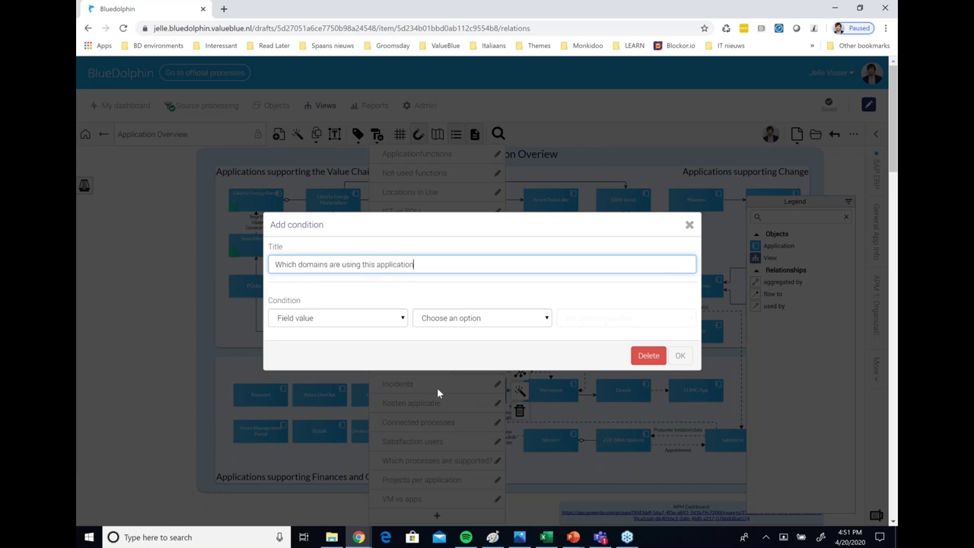
# - Define the condition as the relationship Application "associated with" Domain, and apply it to the Application Overview
pyautogui.click(356, 320)
pyautogui.click(337, 352)
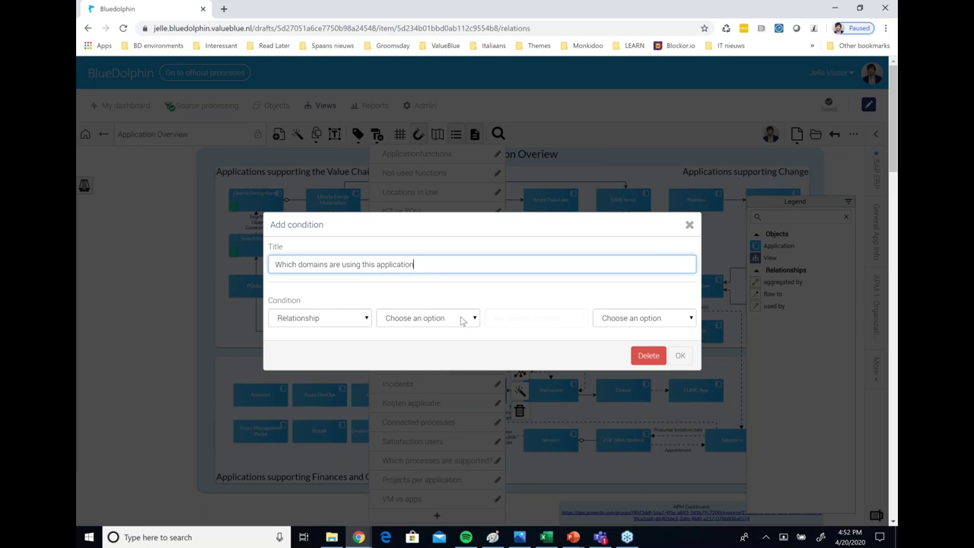
pyautogui.click(461, 318)
pyautogui.click(411, 26)
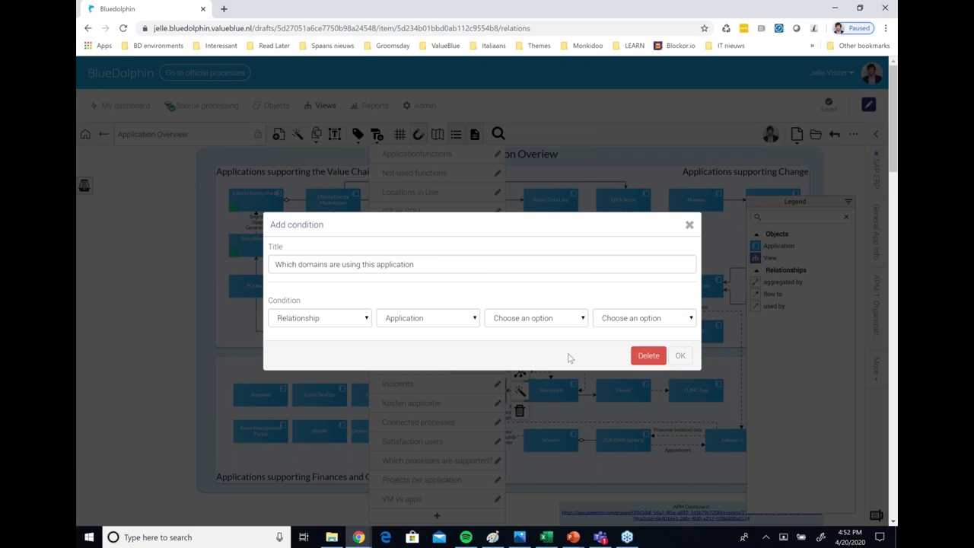
pyautogui.click(574, 320)
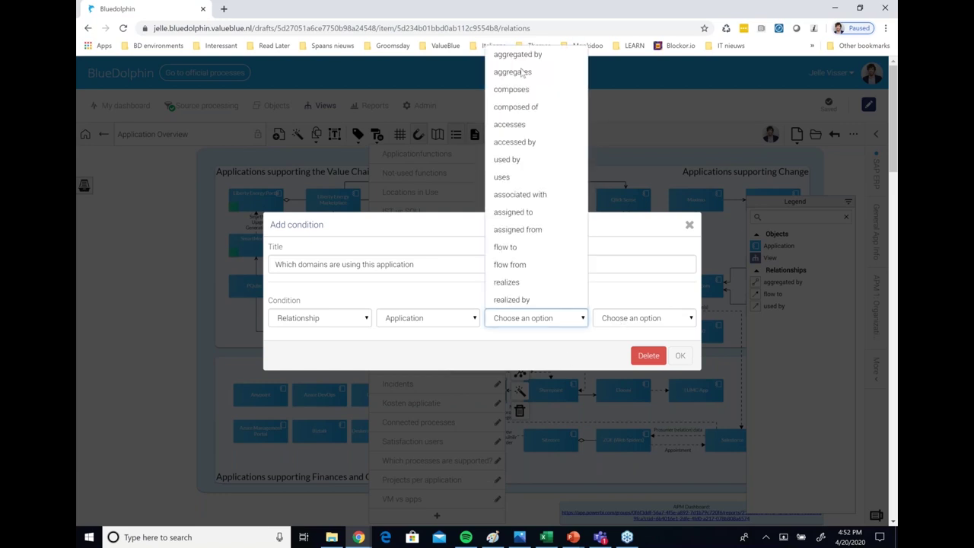
pyautogui.click(541, 194)
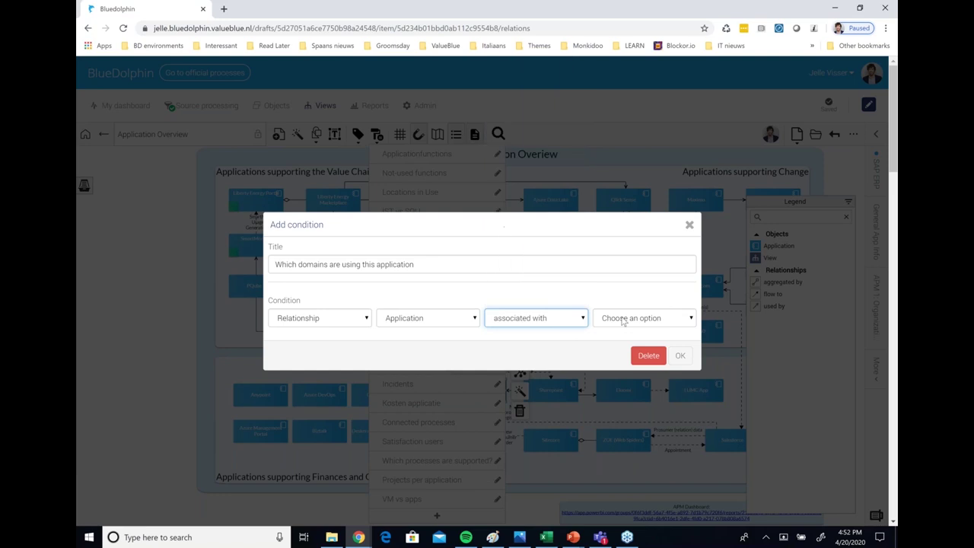
pyautogui.click(691, 319)
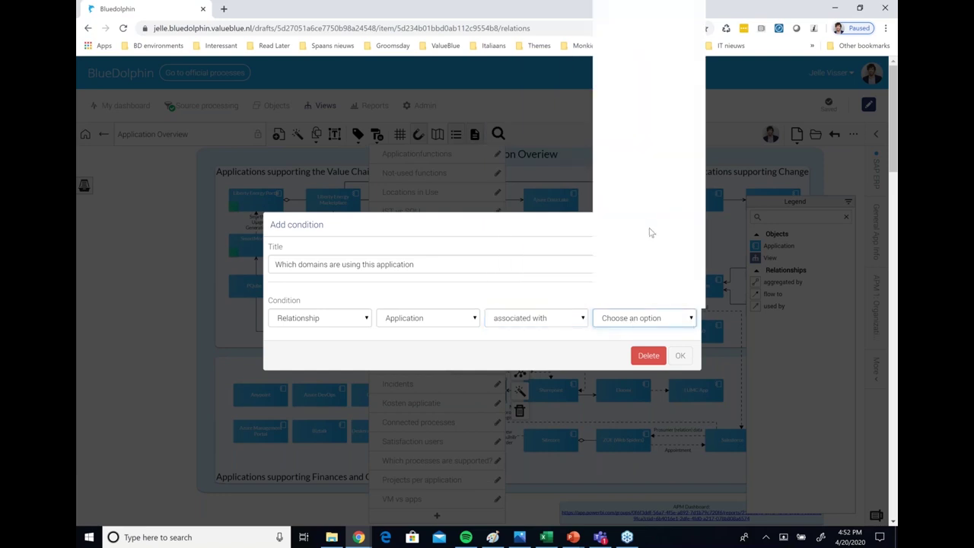
pyautogui.click(661, 226)
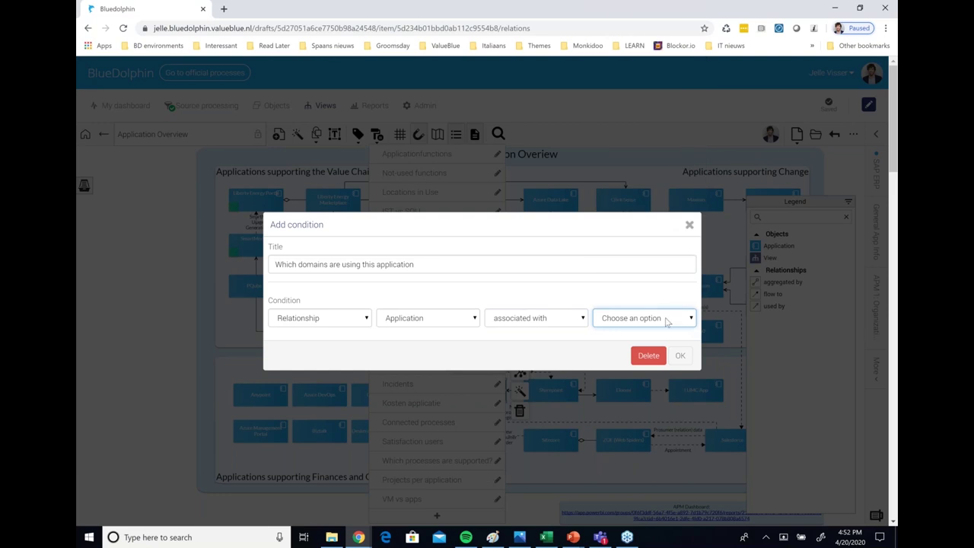
pyautogui.click(666, 322)
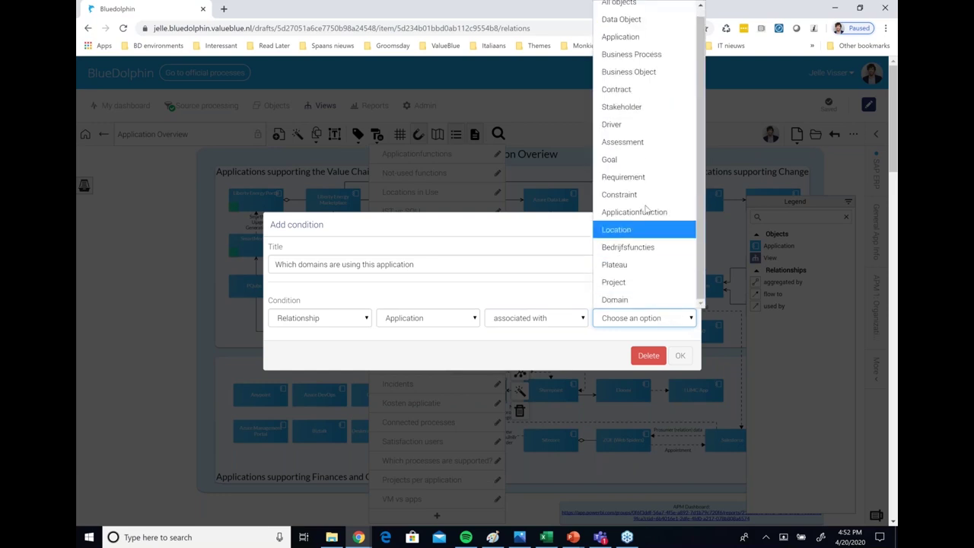
pyautogui.scroll(1, 632, 133)
pyautogui.click(661, 356)
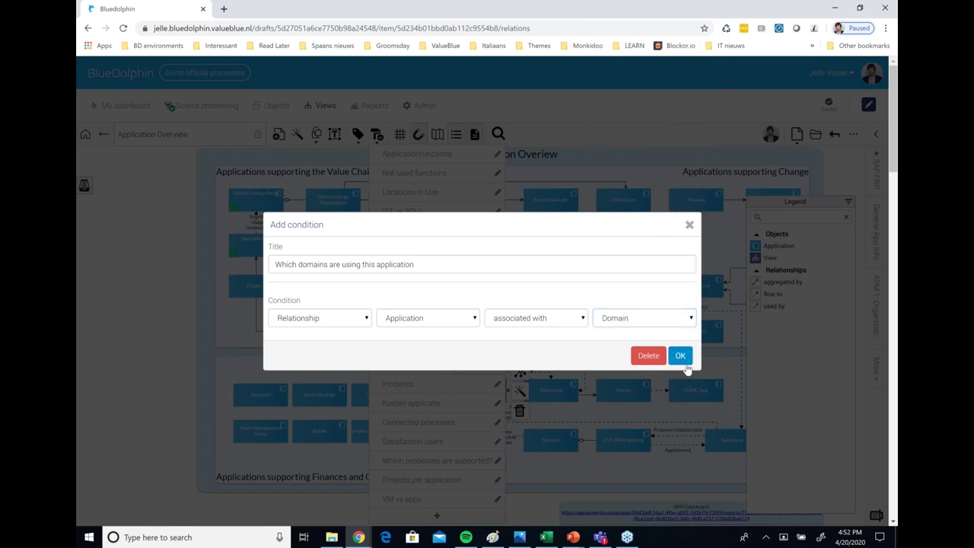
pyautogui.click(680, 356)
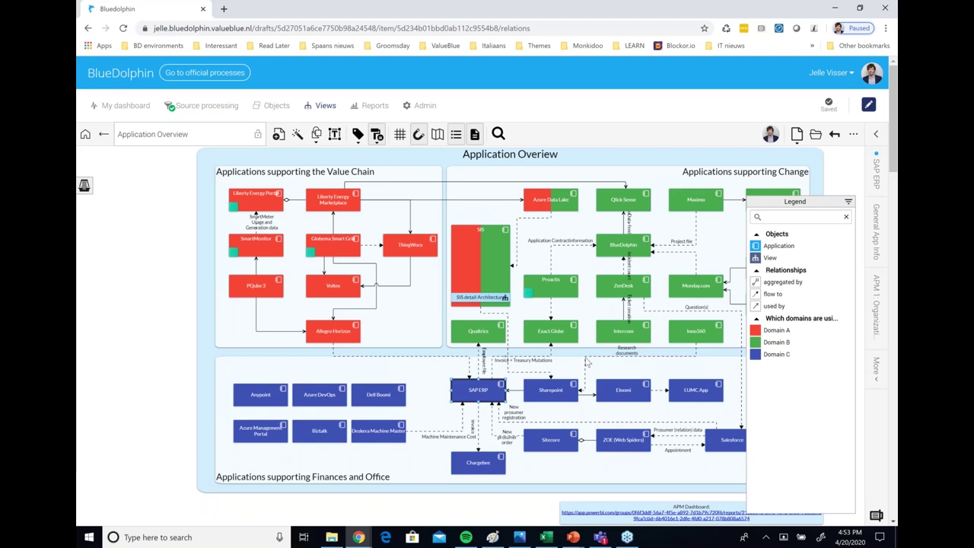
# - Return to the Architecture start page webinar 1 view and open the Architecture start page Complex view
pyautogui.click(105, 136)
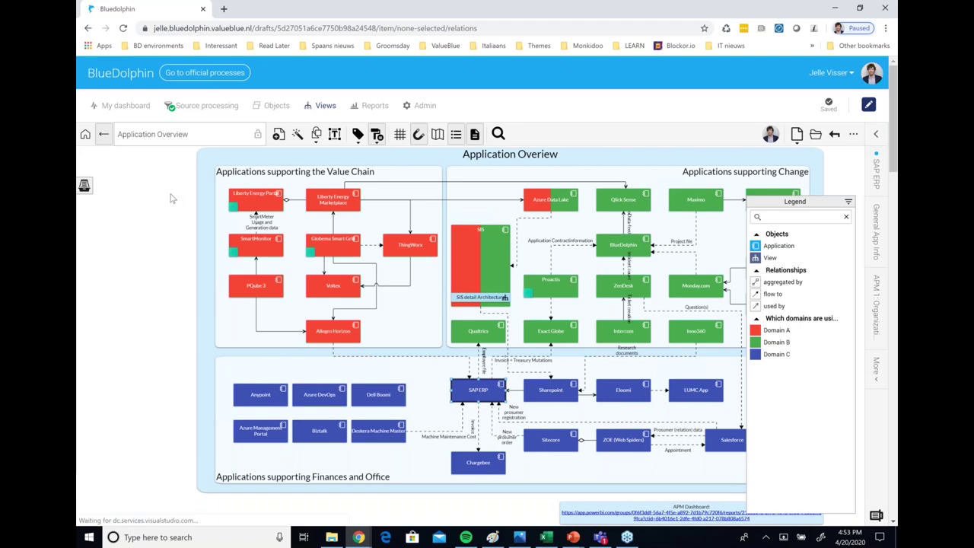
pyautogui.click(88, 138)
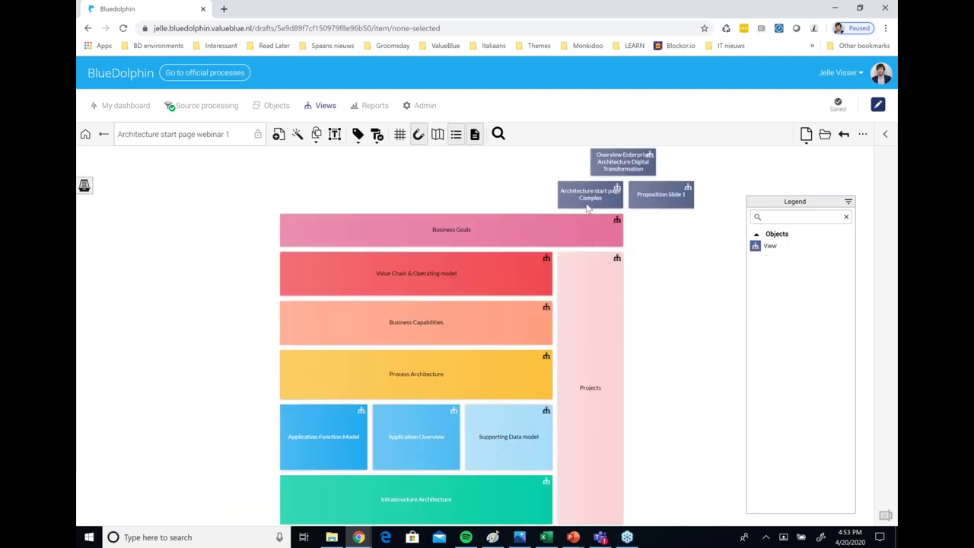
pyautogui.click(587, 208)
pyautogui.click(598, 213)
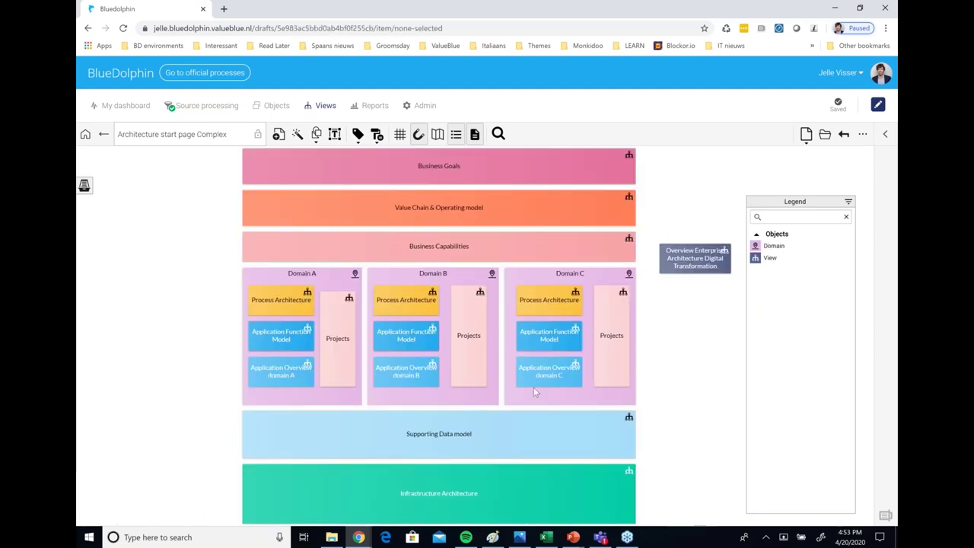
# - Open the Application Overview domain C view and colour its applications by the "Projects per application" condition
pyautogui.click(282, 380)
pyautogui.rightClick(283, 381)
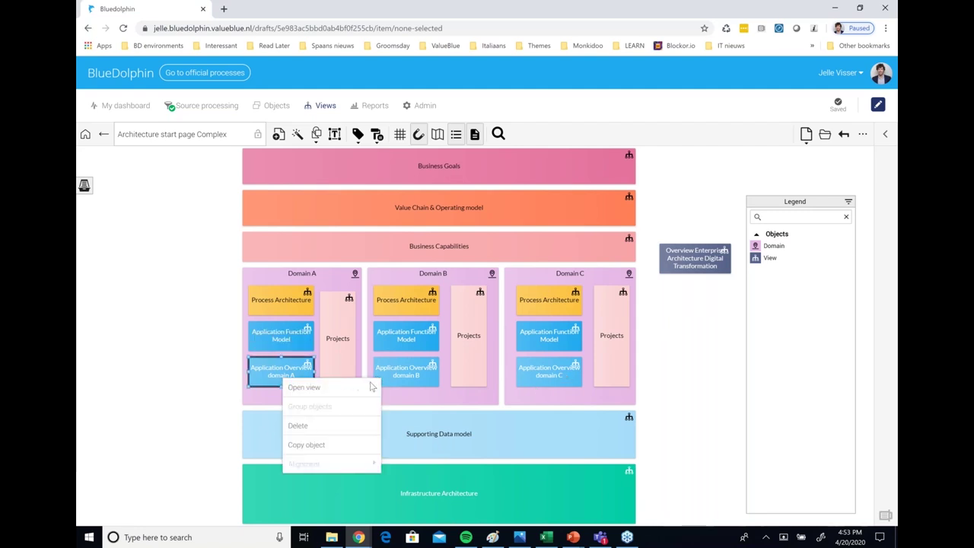
pyautogui.rightClick(551, 375)
pyautogui.click(571, 383)
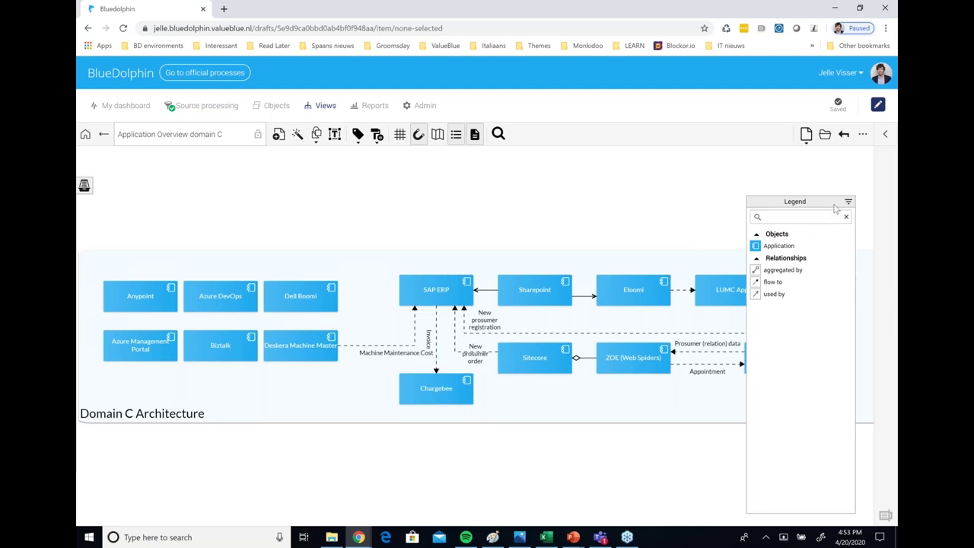
pyautogui.click(378, 135)
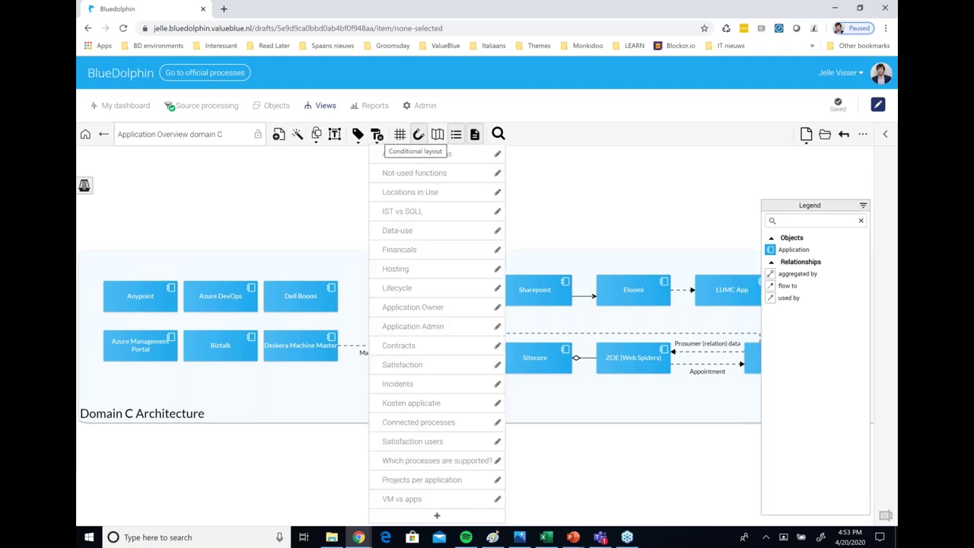
pyautogui.click(423, 481)
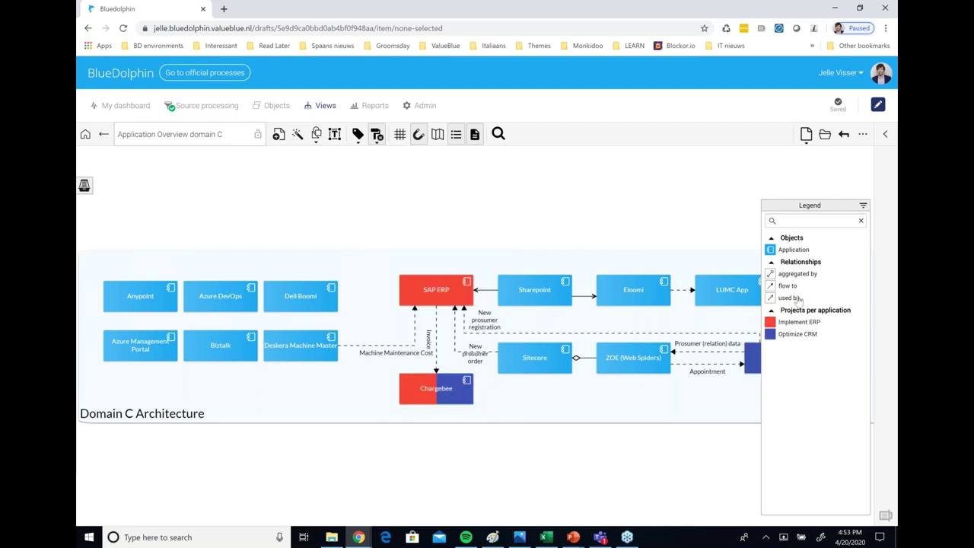
# - Move the legend off the Salesforce and Domain C Management App objects on the Application Overview domain C view
pyautogui.moveTo(774, 205); pyautogui.dragTo(147, 202)
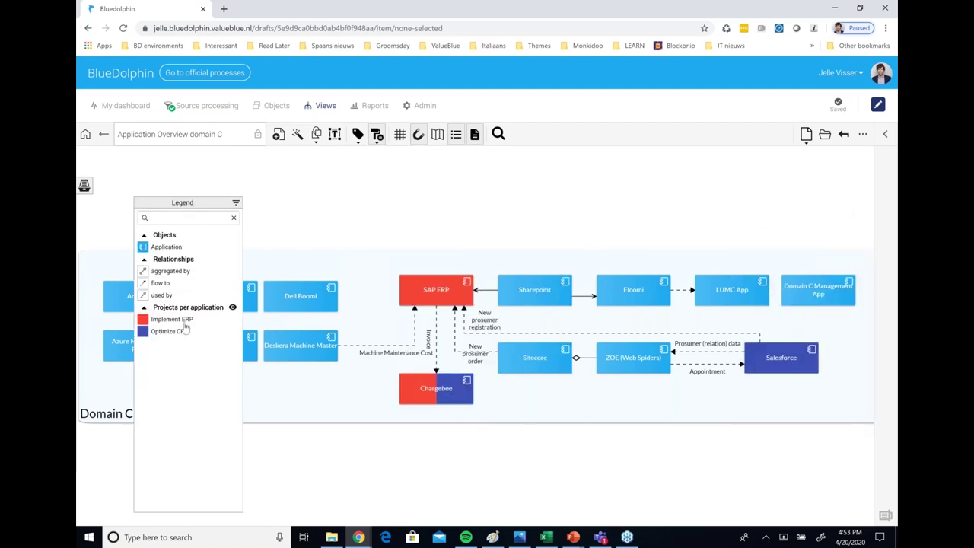
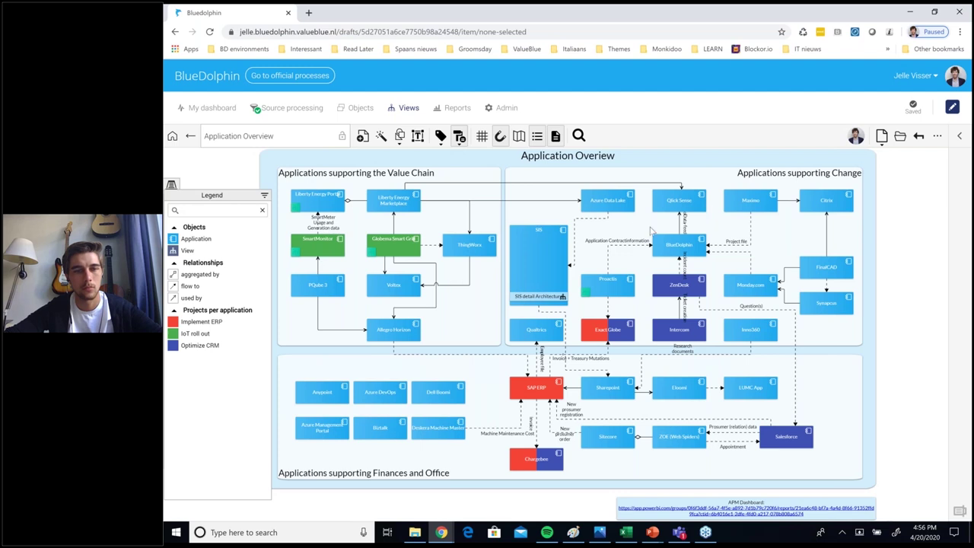
# - Show the object definitions on the Application Overview, switch to the relationship definitions, and hide them again
pyautogui.click(441, 138)
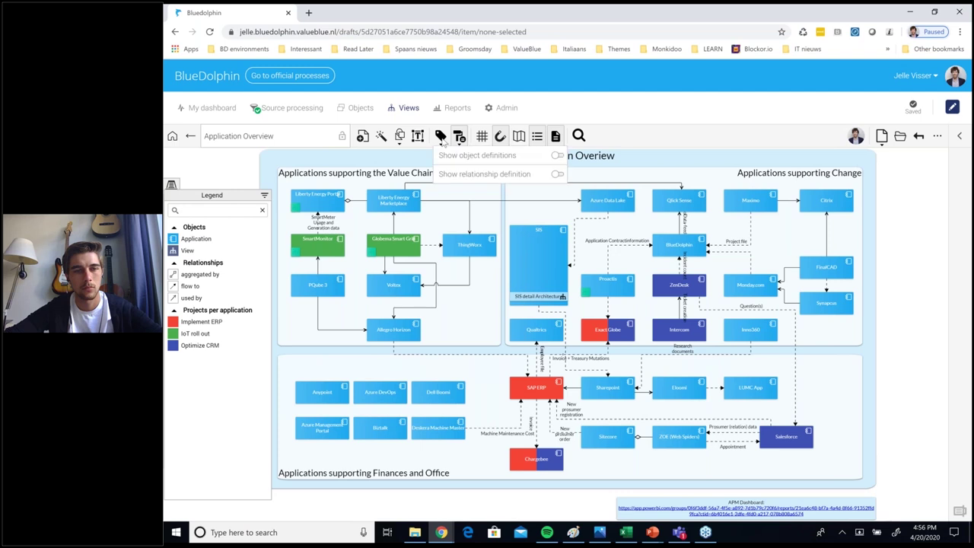
pyautogui.click(477, 156)
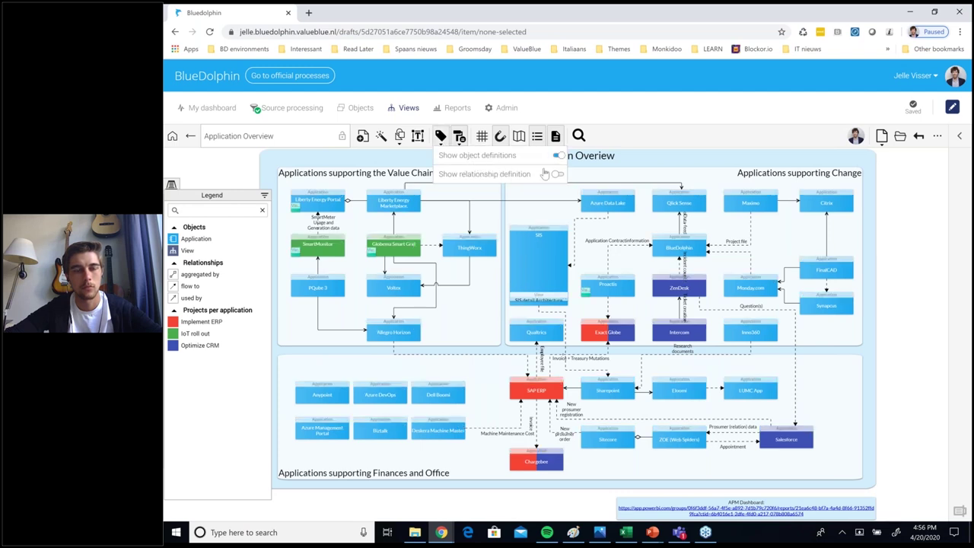
pyautogui.click(510, 175)
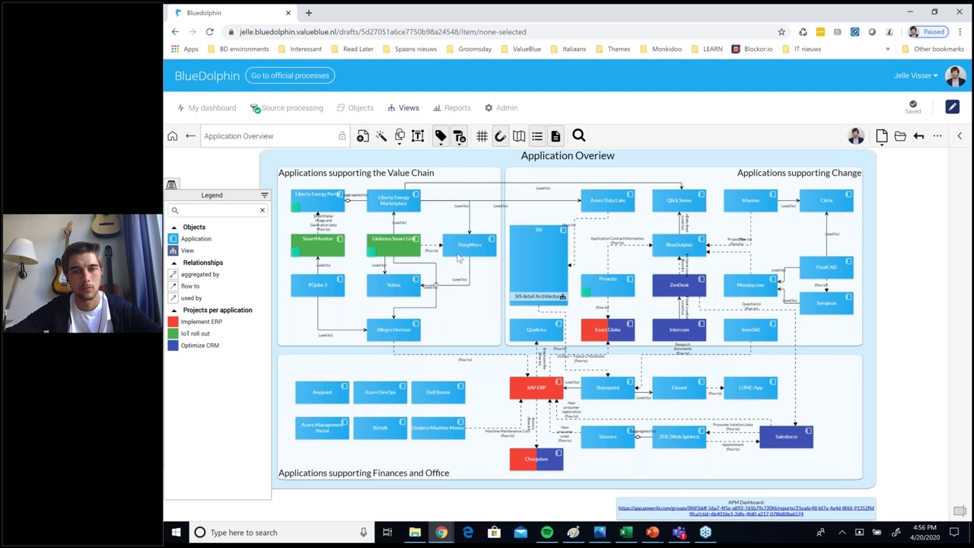
pyautogui.click(441, 138)
pyautogui.click(440, 139)
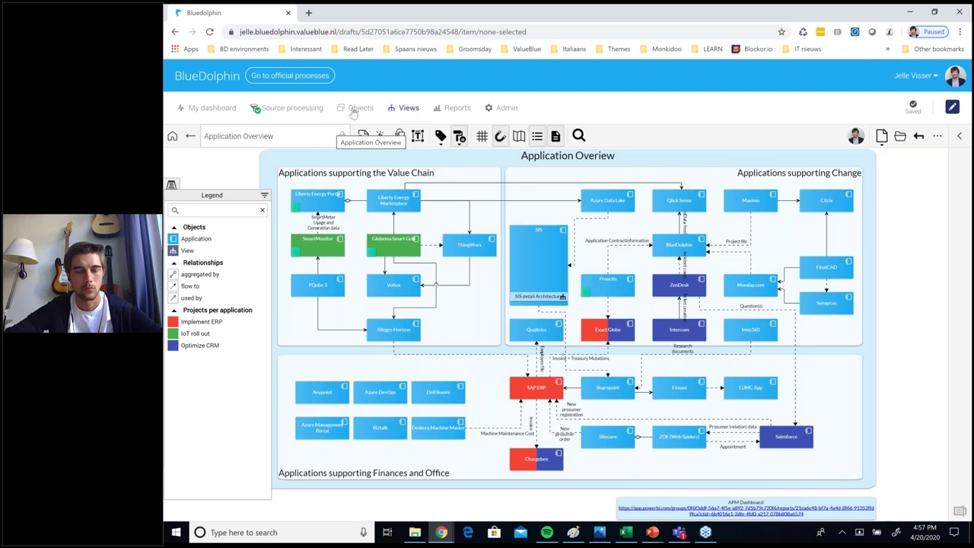
# - Try to open the view linked to the Globema Smart Grid application and go back to the Application Overview
pyautogui.rightClick(376, 257)
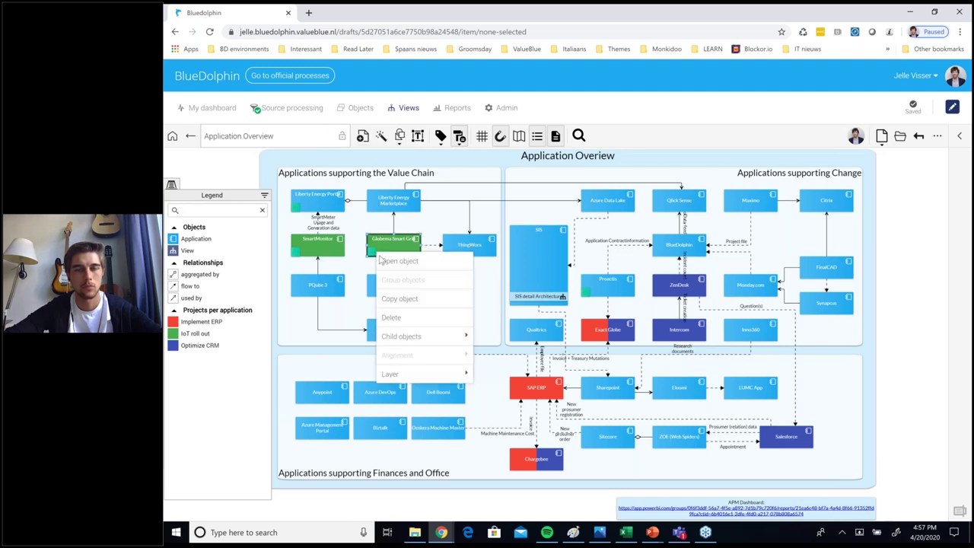
pyautogui.click(372, 259)
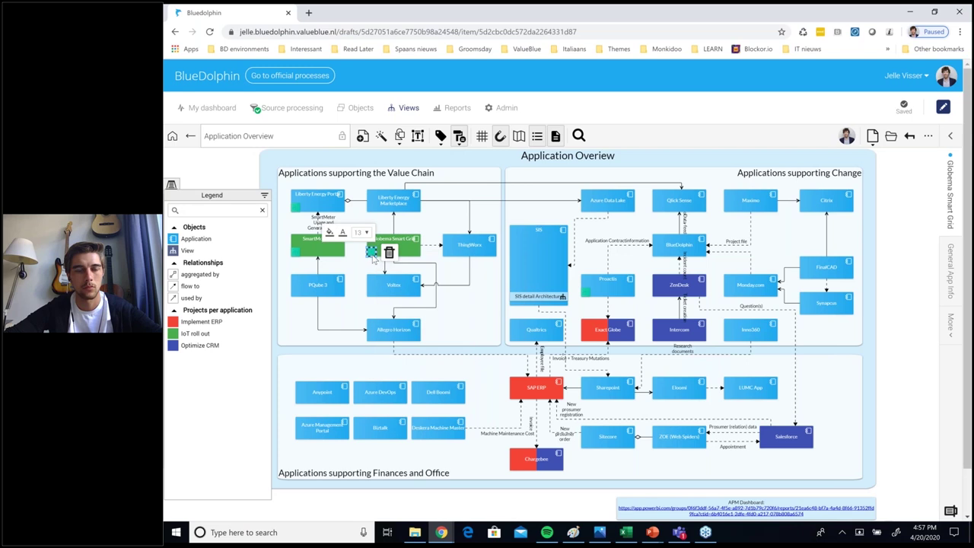
pyautogui.rightClick(377, 260)
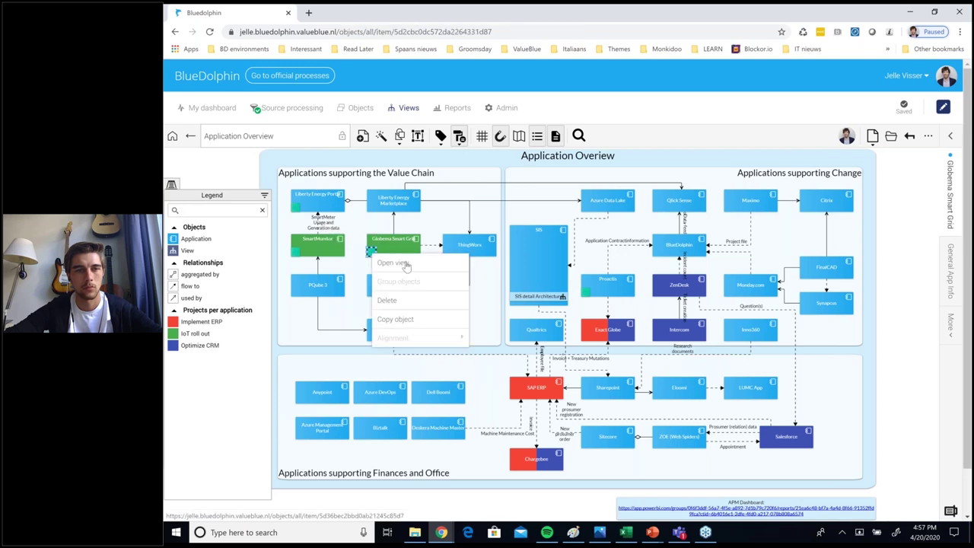
pyautogui.click(404, 266)
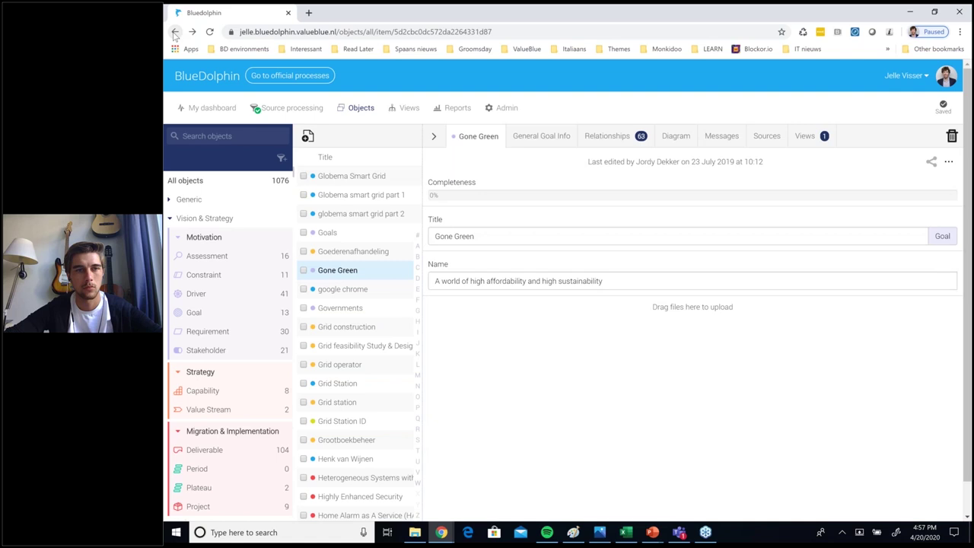
pyautogui.click(175, 32)
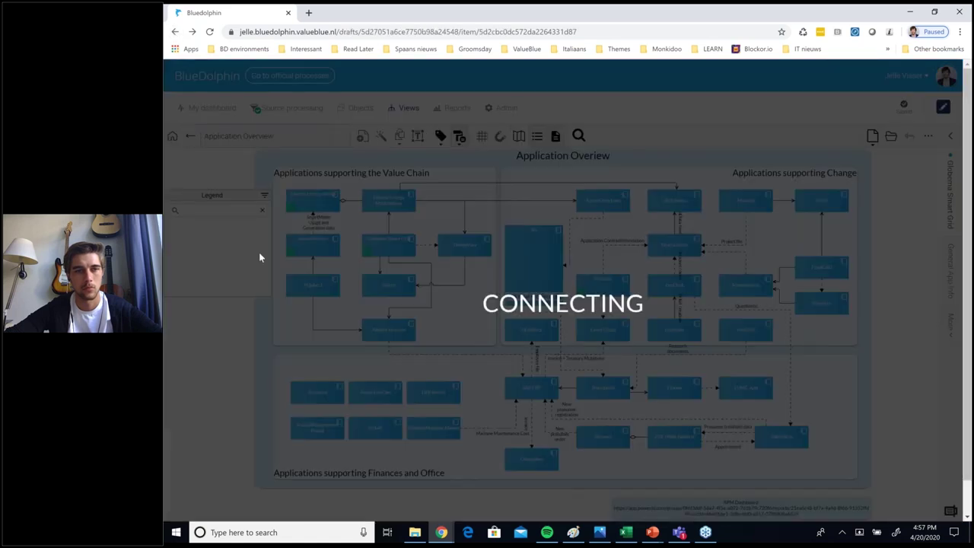
# - Open the solution architecture view linked to Globema Smart Grid and hide the legend that covers part of it
pyautogui.click(366, 257)
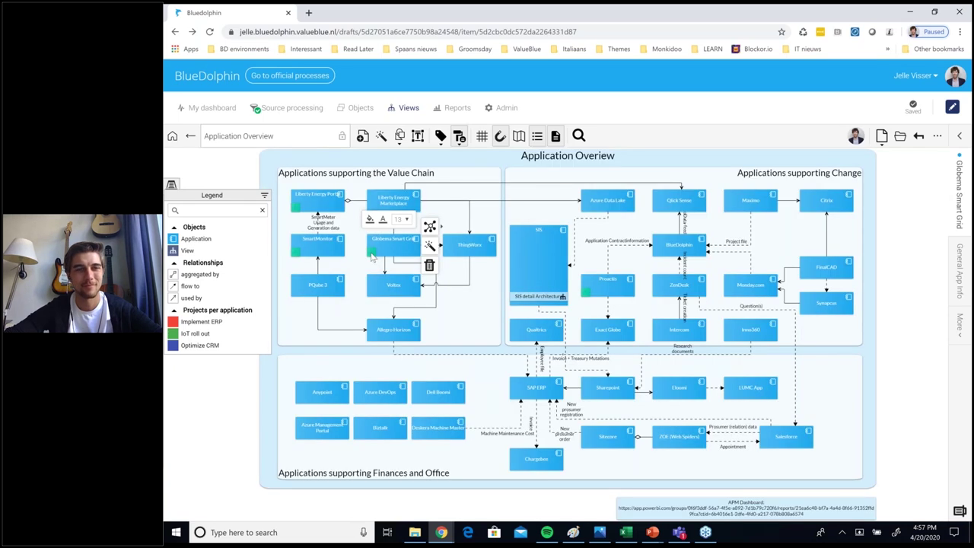
pyautogui.rightClick(372, 257)
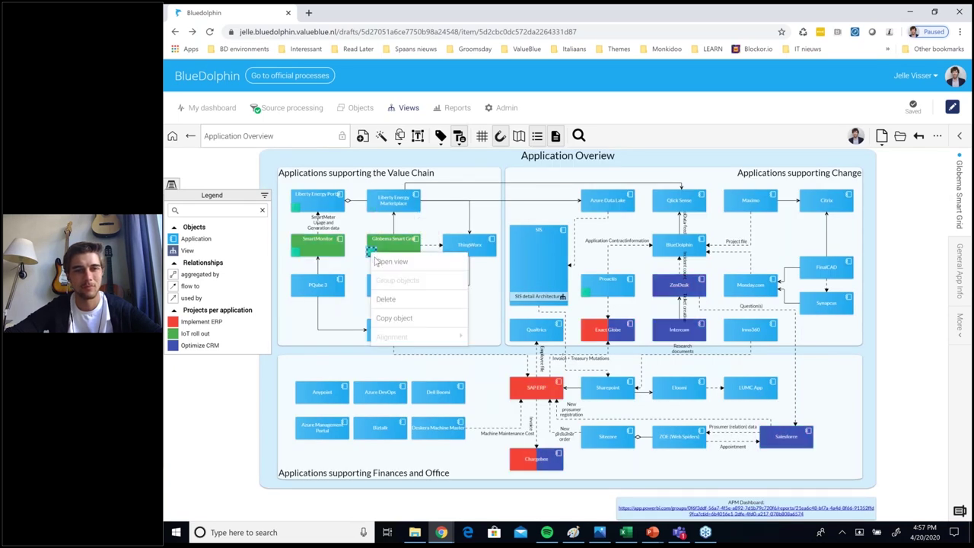
pyautogui.click(389, 261)
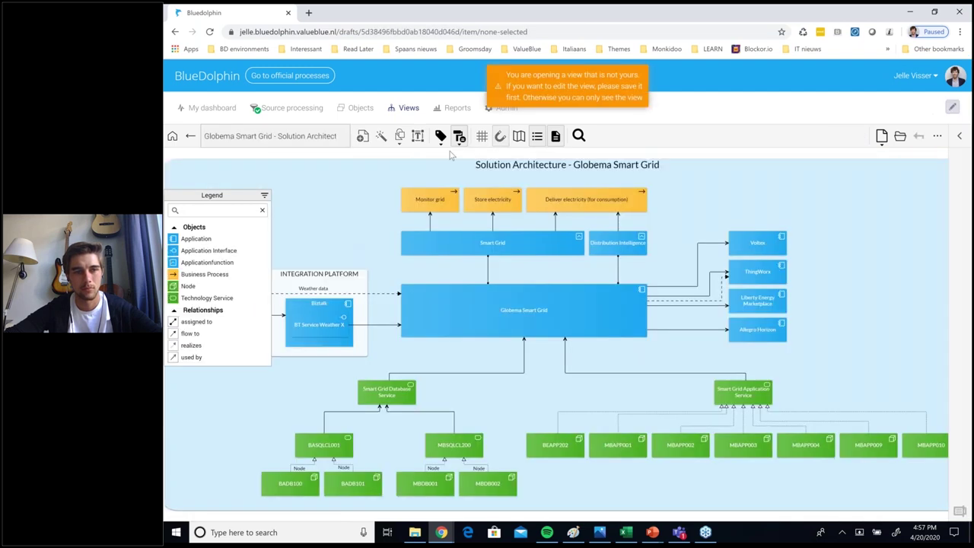
pyautogui.click(466, 144)
pyautogui.click(537, 136)
pyautogui.click(491, 299)
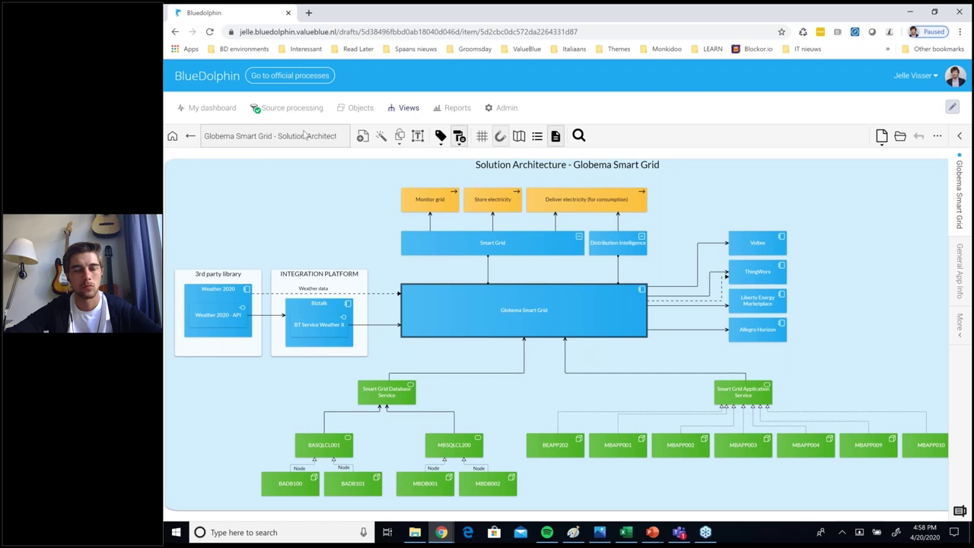
# - Return to the Application Overview and examine the General App Info properties of the BlueDolphin application
pyautogui.click(191, 138)
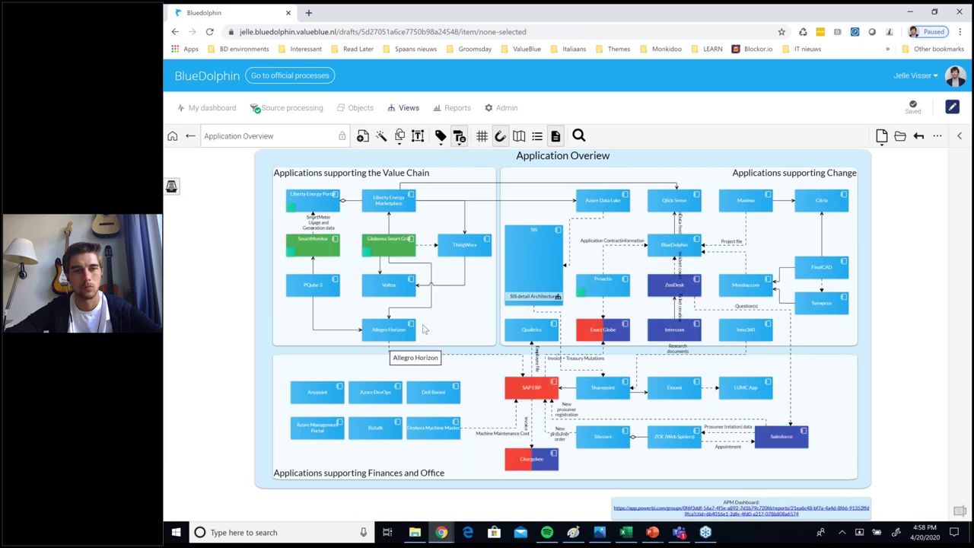
pyautogui.click(688, 247)
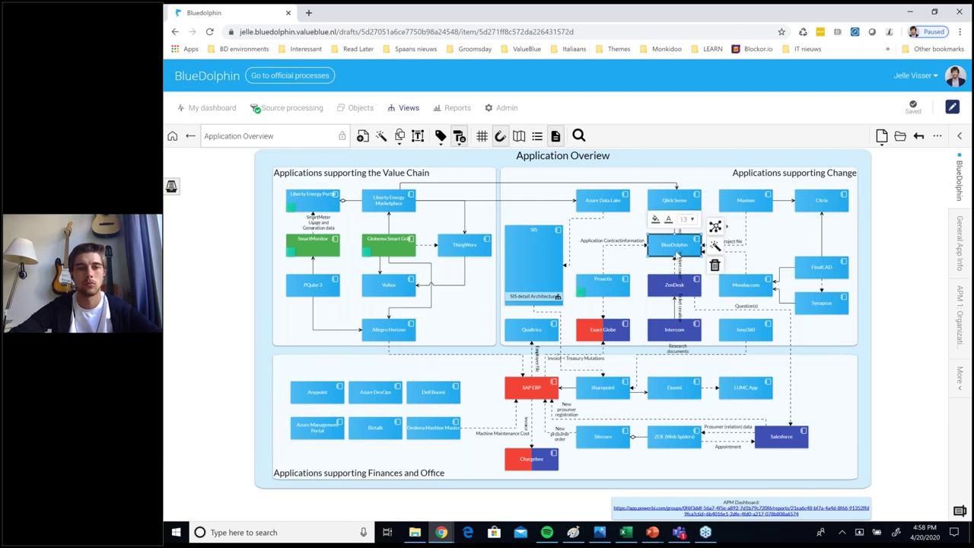
pyautogui.click(959, 135)
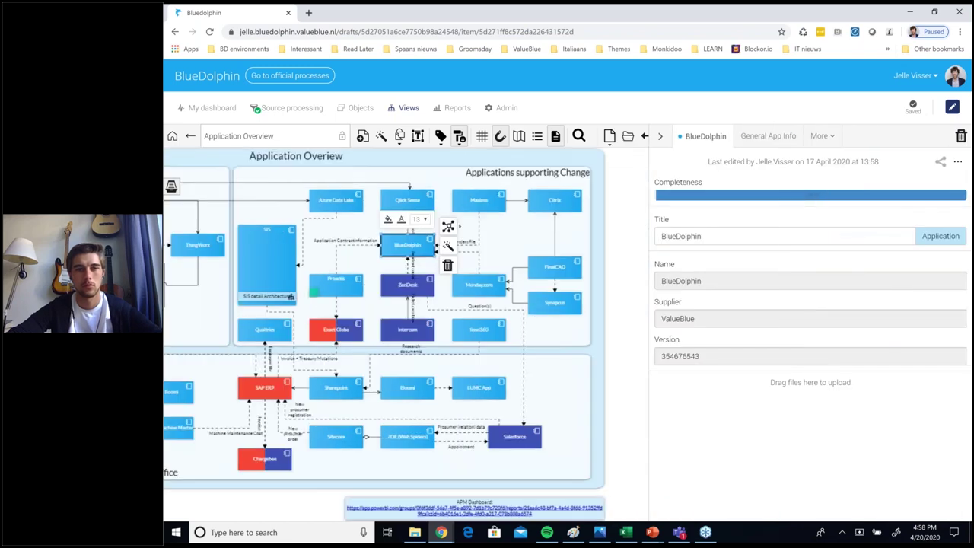
pyautogui.click(768, 137)
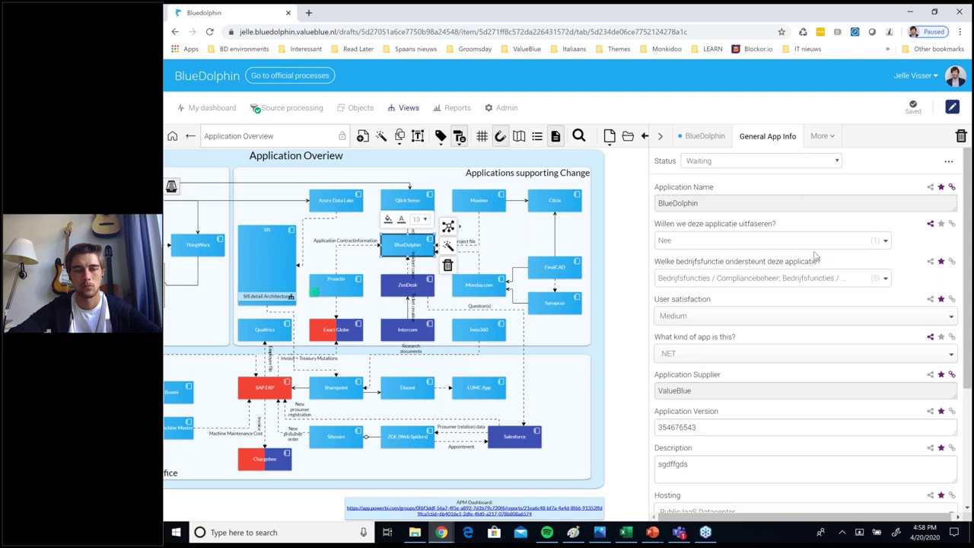
pyautogui.scroll(-3, 813, 257)
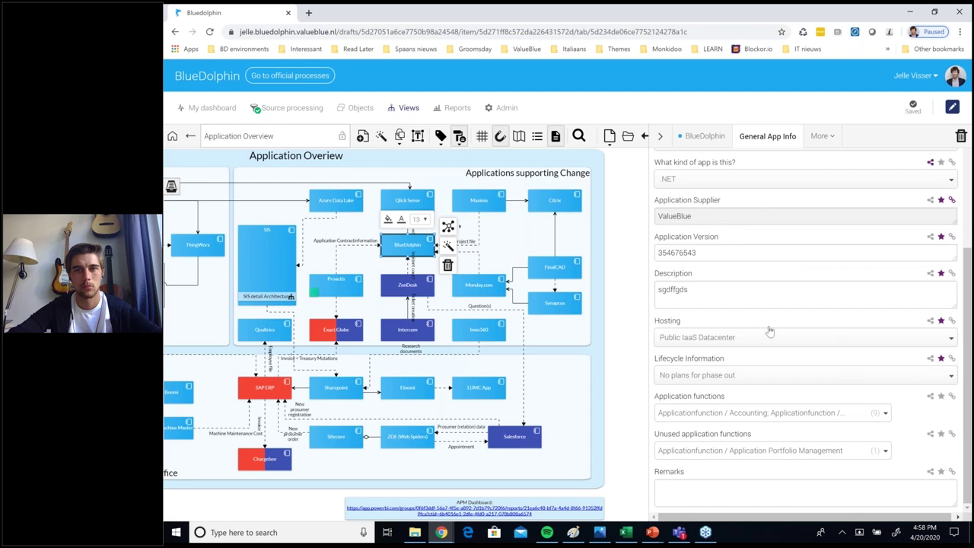
# - Examine BlueDolphin's APM 1: Organization properties and the application admin in its AUTO_ZenDesk_Applications source
pyautogui.click(834, 143)
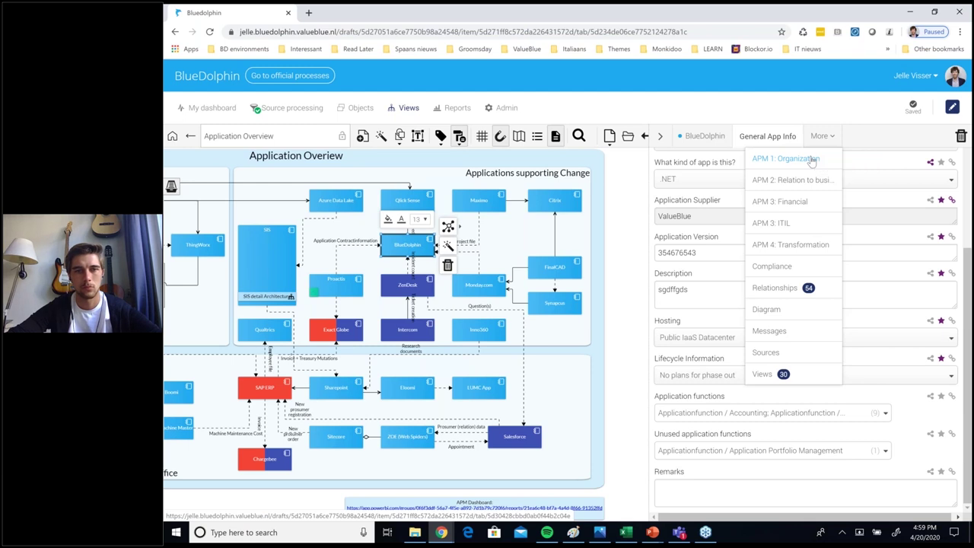
pyautogui.click(812, 161)
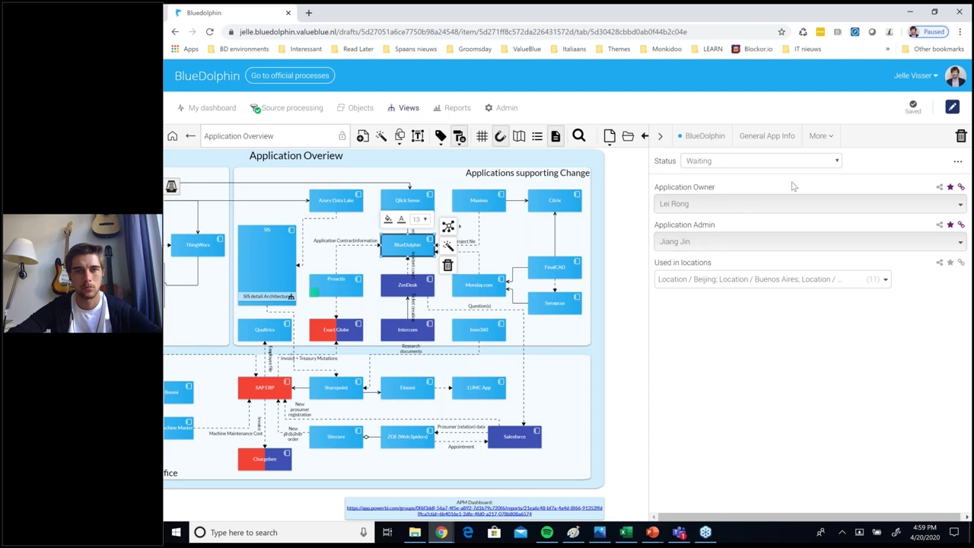
pyautogui.click(821, 136)
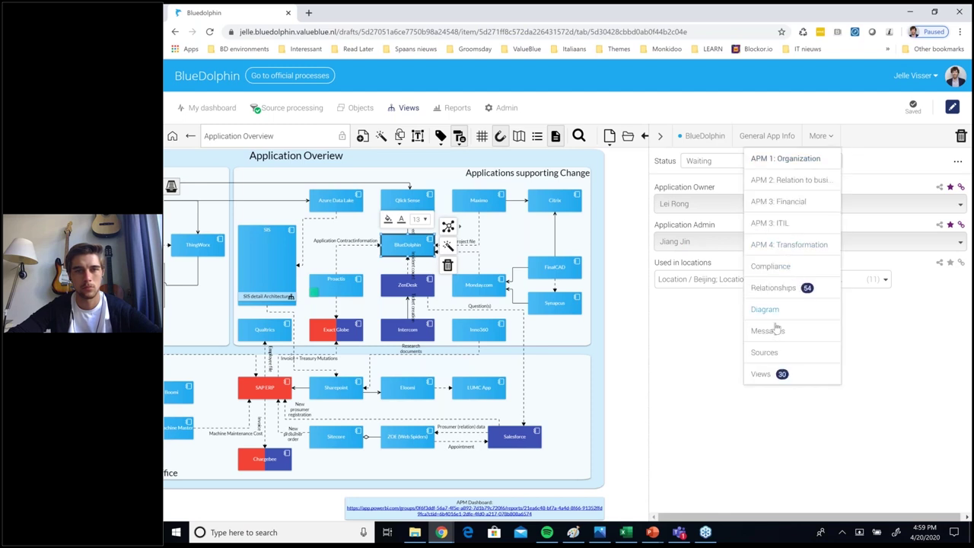
pyautogui.click(770, 353)
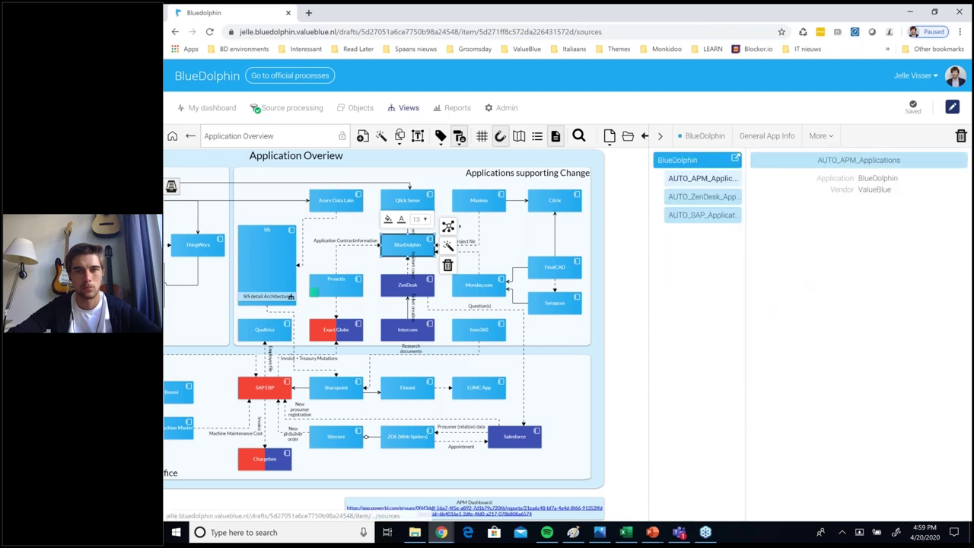
pyautogui.click(710, 198)
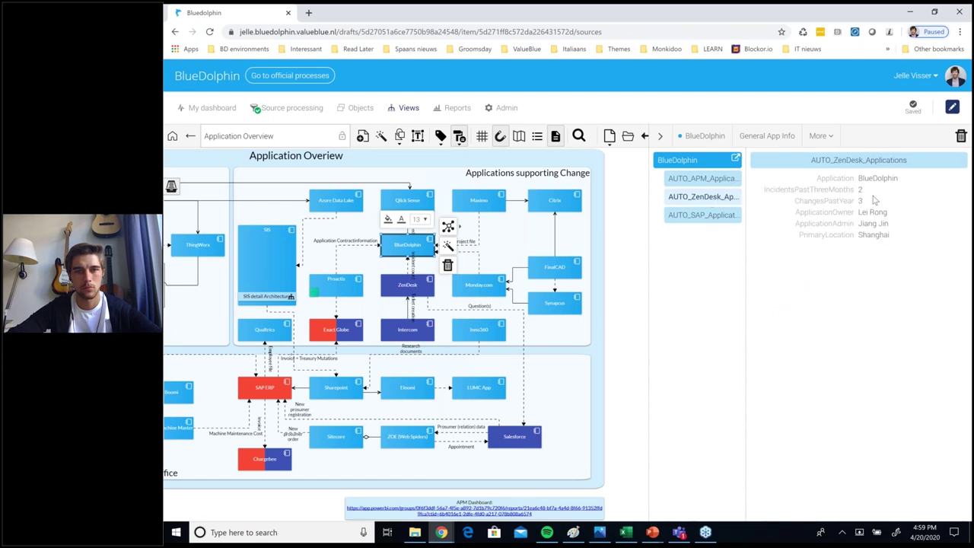
pyautogui.moveTo(857, 212); pyautogui.dragTo(888, 223)
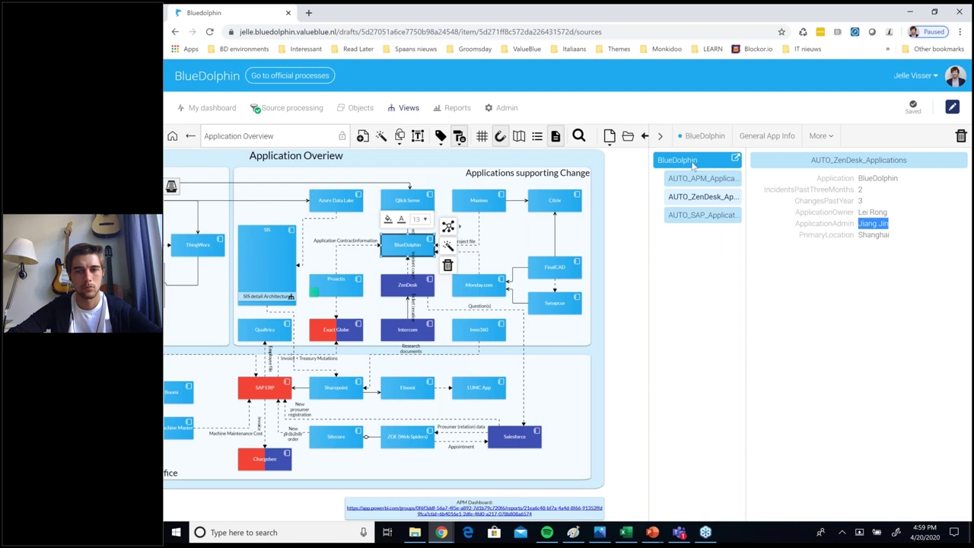
# - Go back to BlueDolphin's General App Info and reopen its APM 1: Organization properties
pyautogui.click(767, 144)
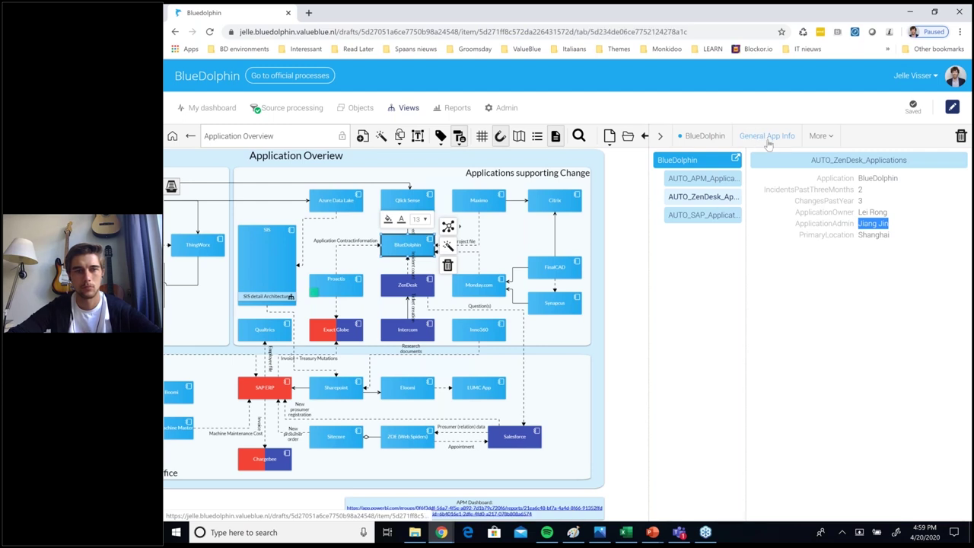
pyautogui.click(769, 145)
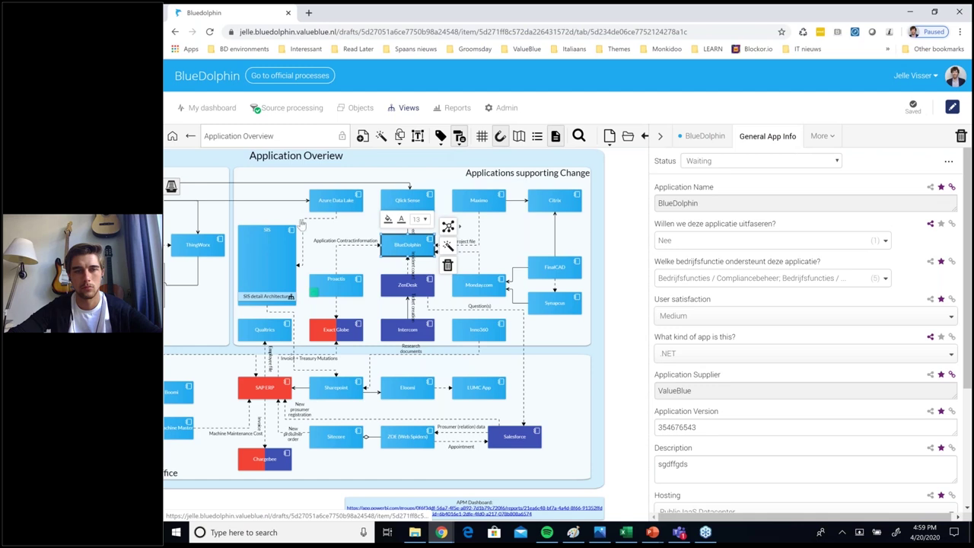
pyautogui.click(814, 145)
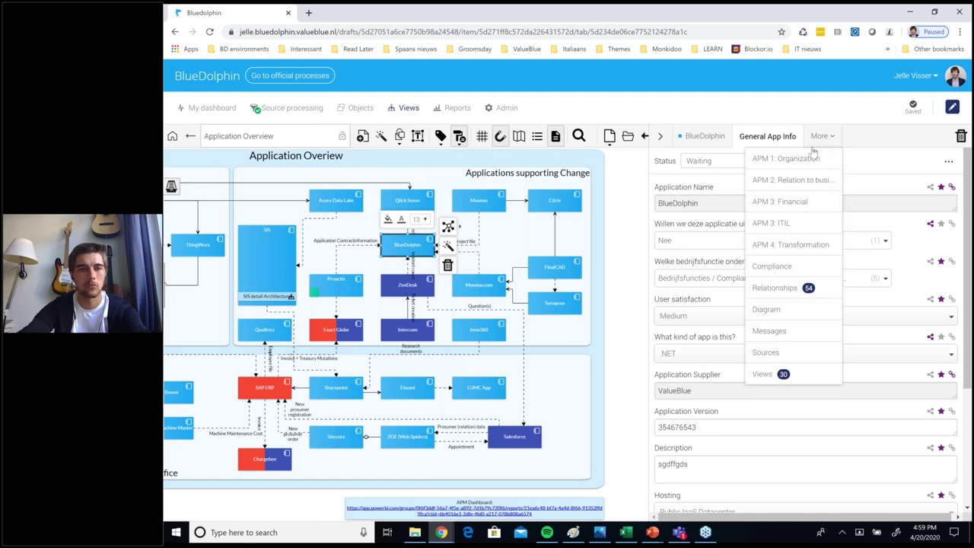
pyautogui.click(798, 158)
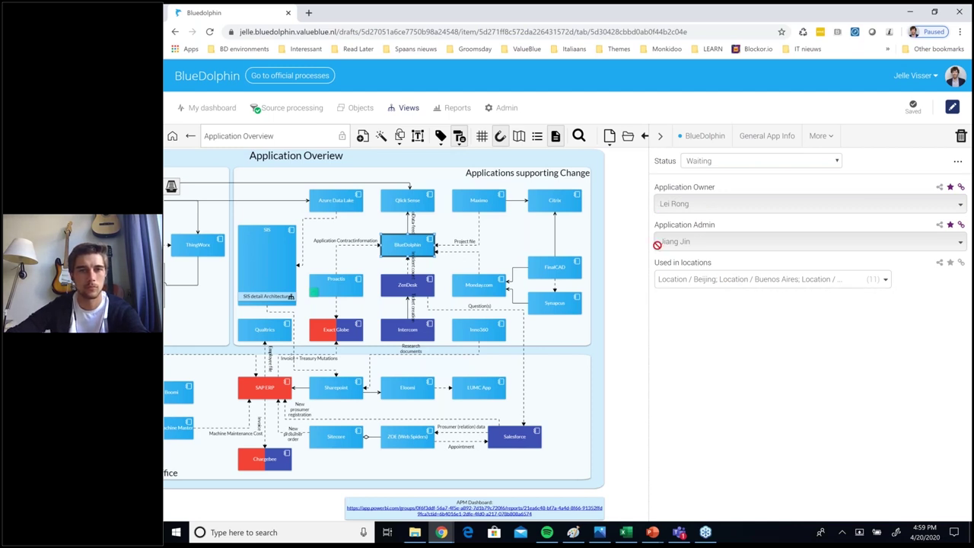
# - Examine the locations selected in BlueDolphin's Used in locations property and close the list without changes
pyautogui.click(703, 280)
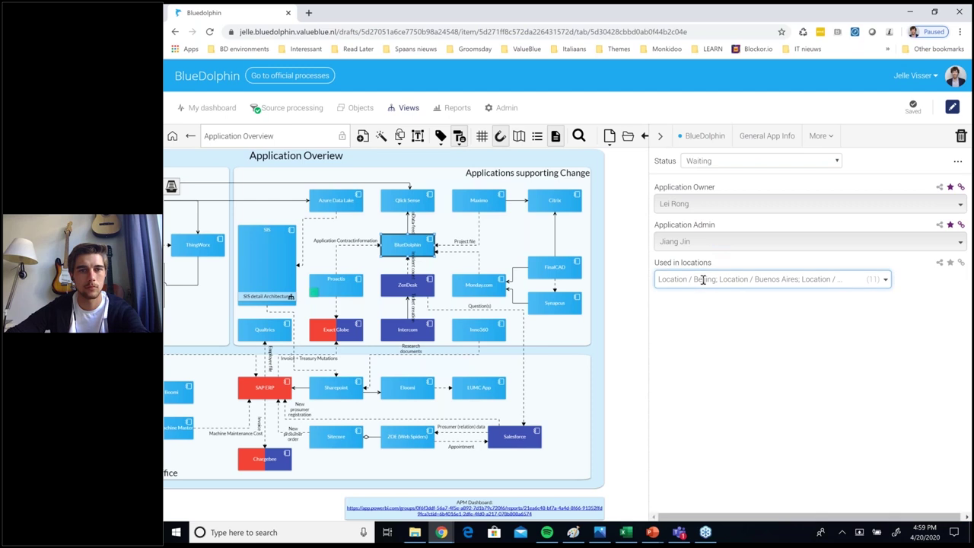
pyautogui.click(942, 365)
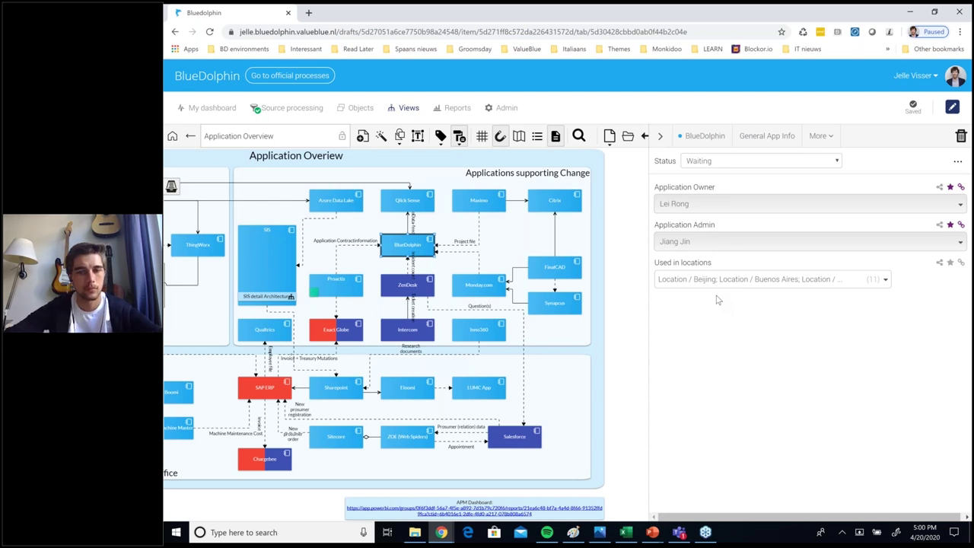
pyautogui.click(768, 281)
pyautogui.scroll(-4, 748, 357)
pyautogui.scroll(6, 747, 359)
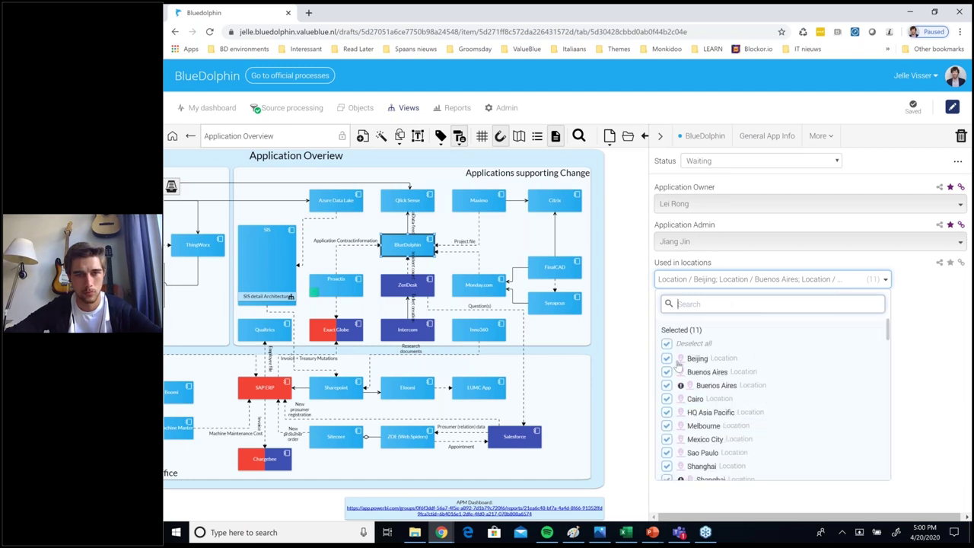
pyautogui.click(924, 403)
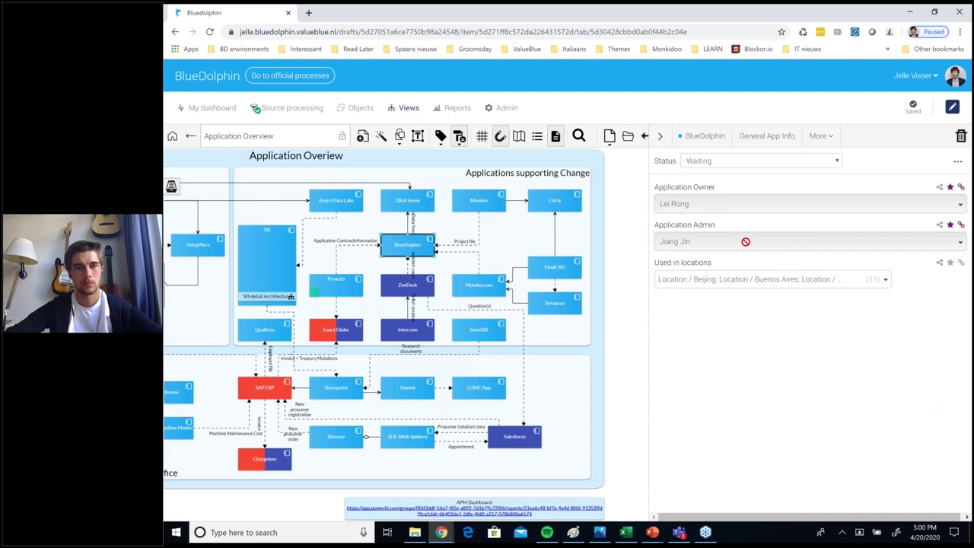
# - Look through the relationships of the BlueDolphin application
pyautogui.click(821, 136)
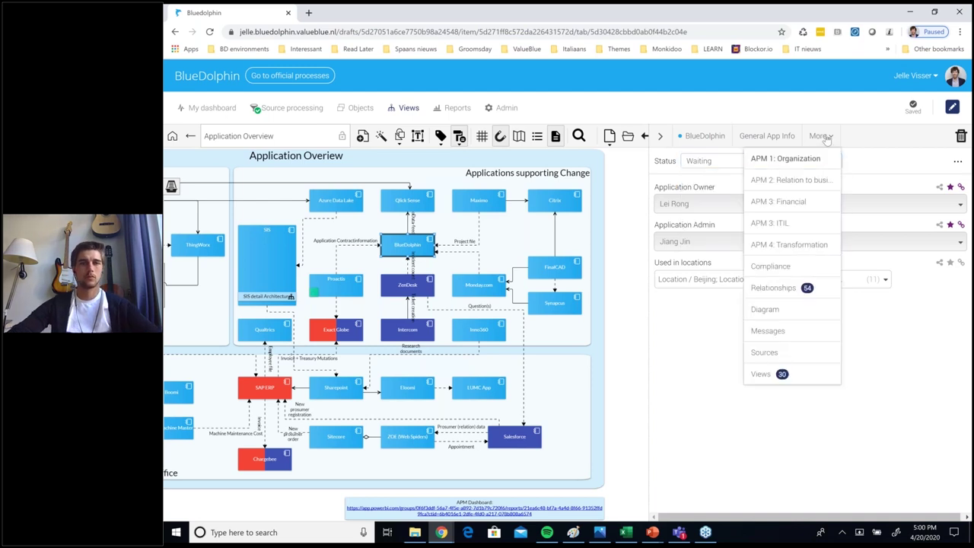
pyautogui.click(785, 287)
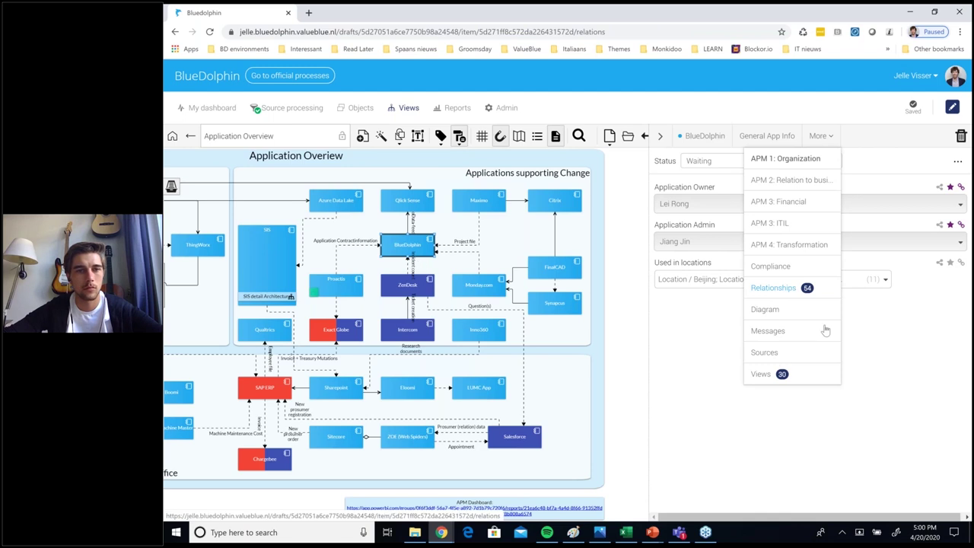
pyautogui.scroll(-10, 761, 326)
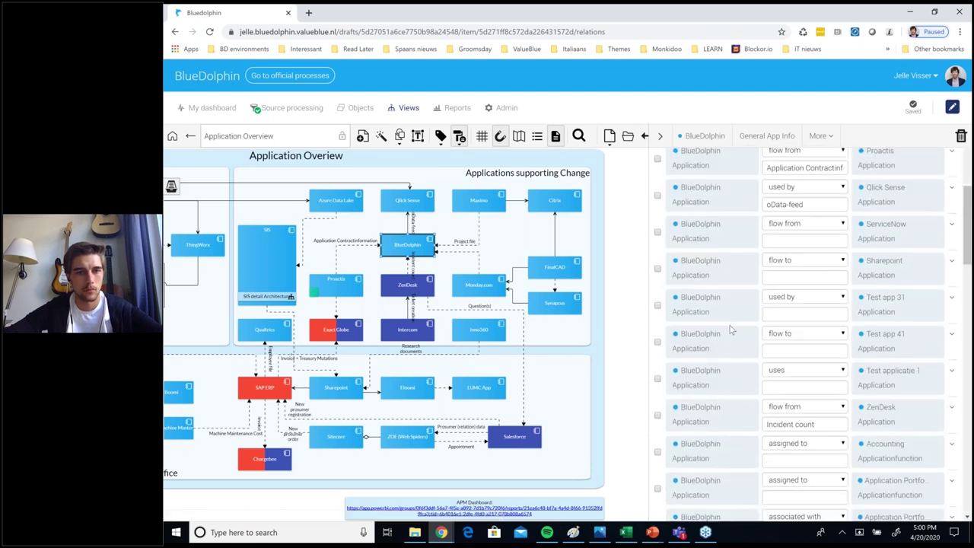
pyautogui.scroll(-10, 759, 326)
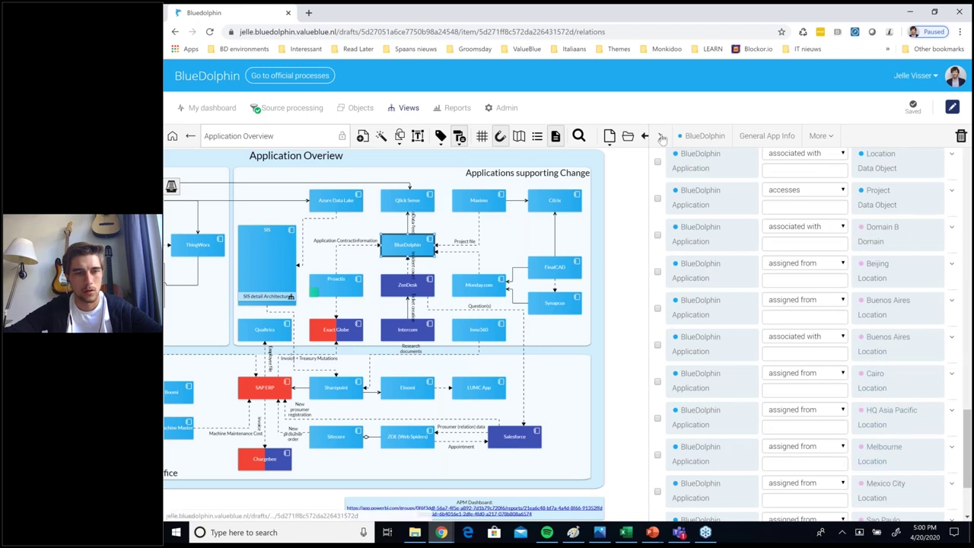
# - Colour the Application Overview by Locations in Use instead of Projects per application and show the legend
pyautogui.click(458, 135)
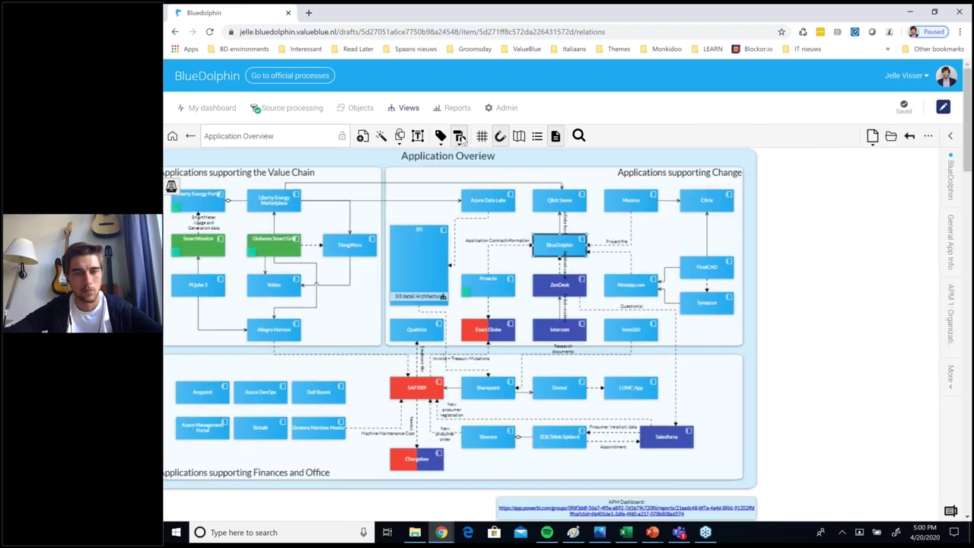
pyautogui.click(460, 135)
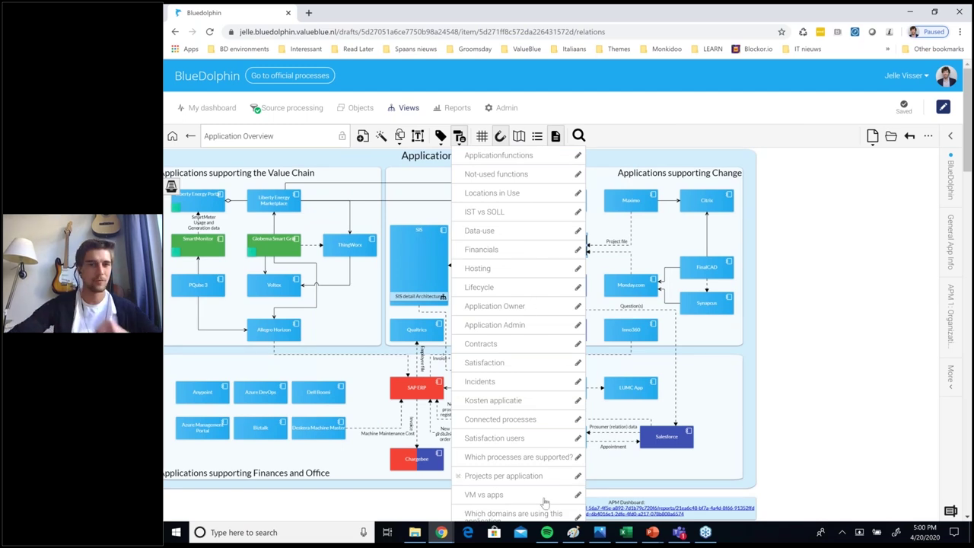
pyautogui.click(517, 474)
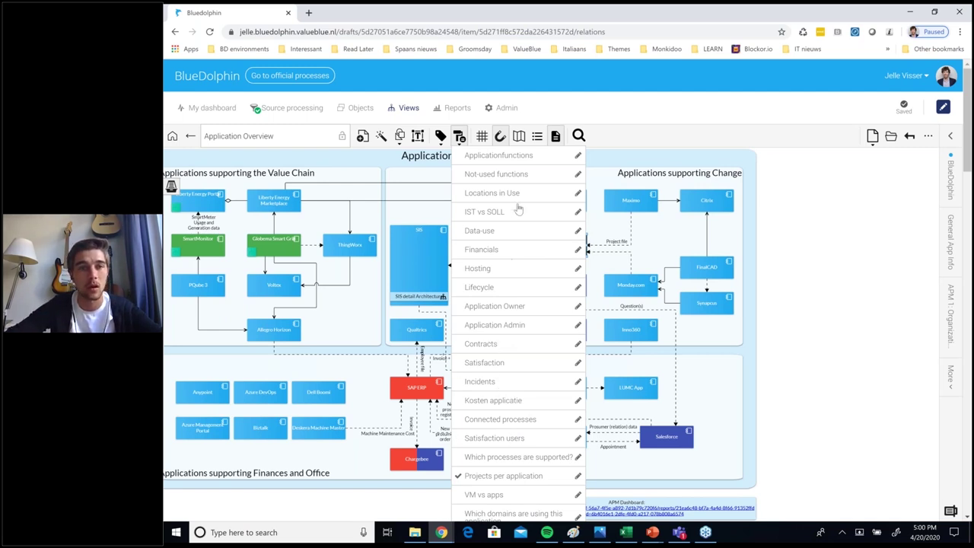
pyautogui.click(556, 210)
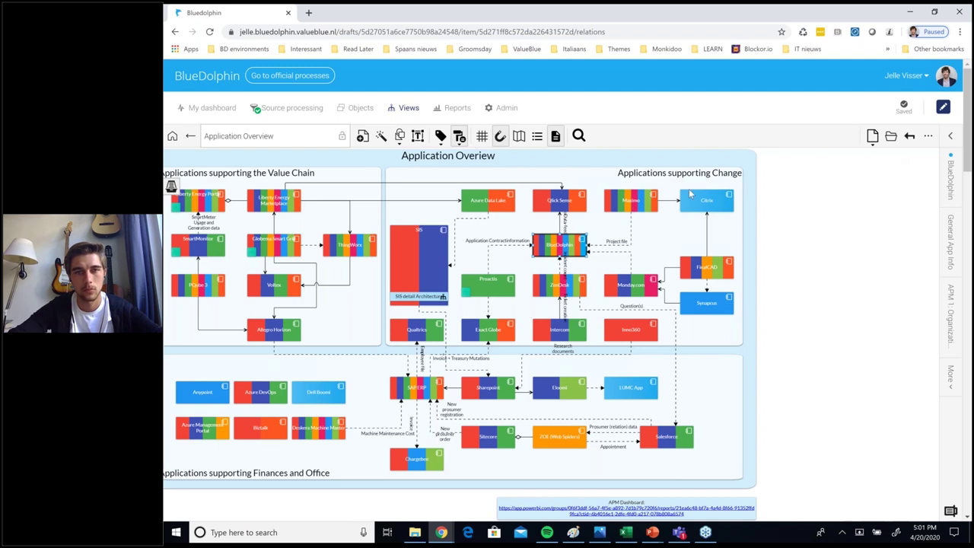
pyautogui.click(537, 137)
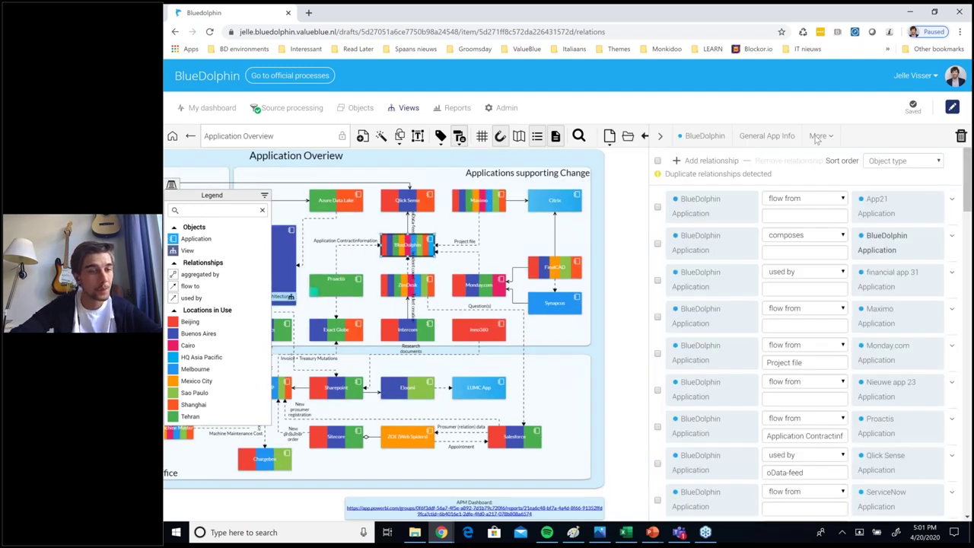
# - Examine BlueDolphin's APM 1: Organization properties and its supported processes, functionality and departments under APM 2
pyautogui.click(817, 138)
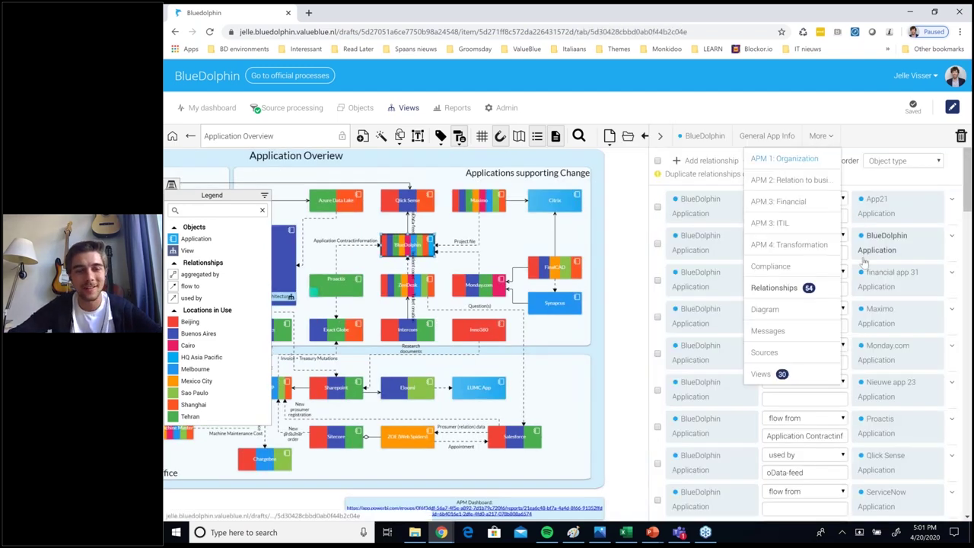
pyautogui.click(833, 268)
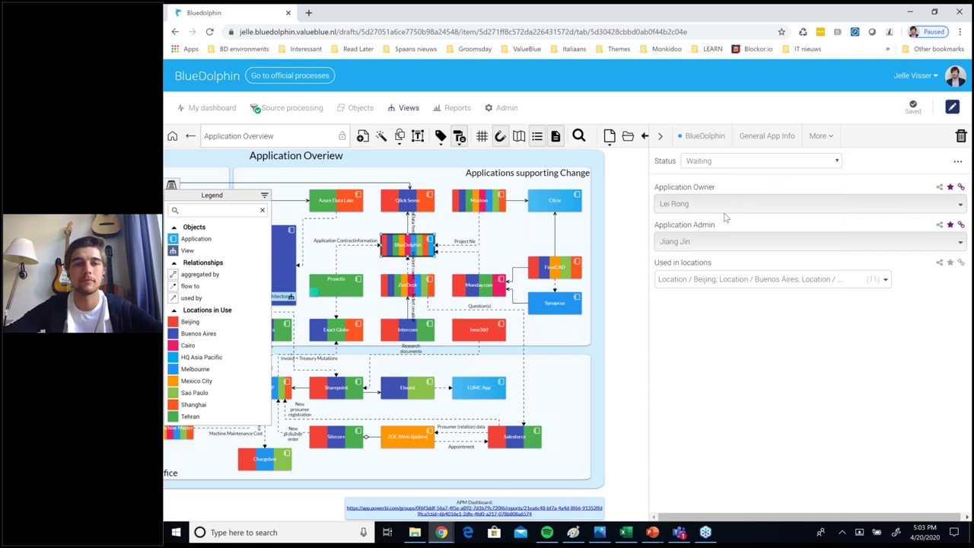
pyautogui.moveTo(820, 136)
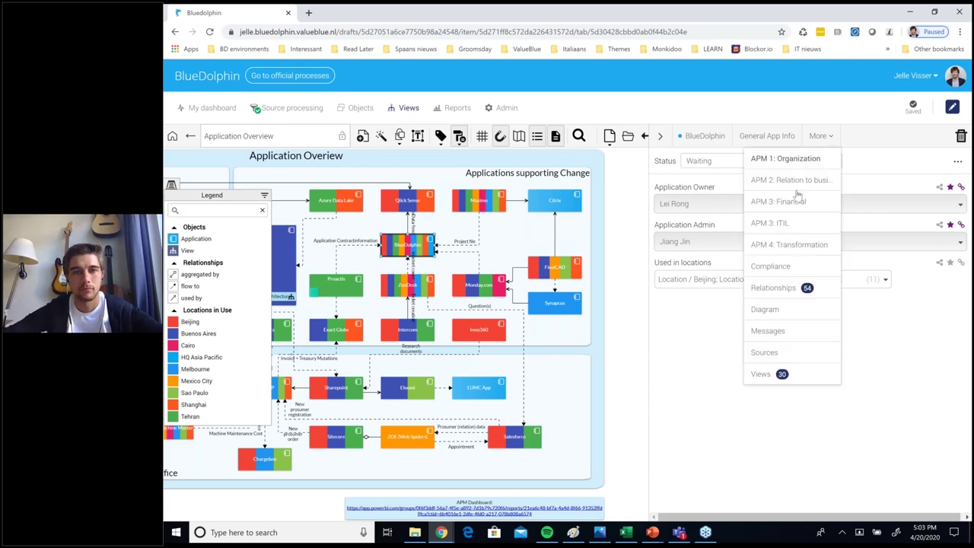
pyautogui.click(801, 182)
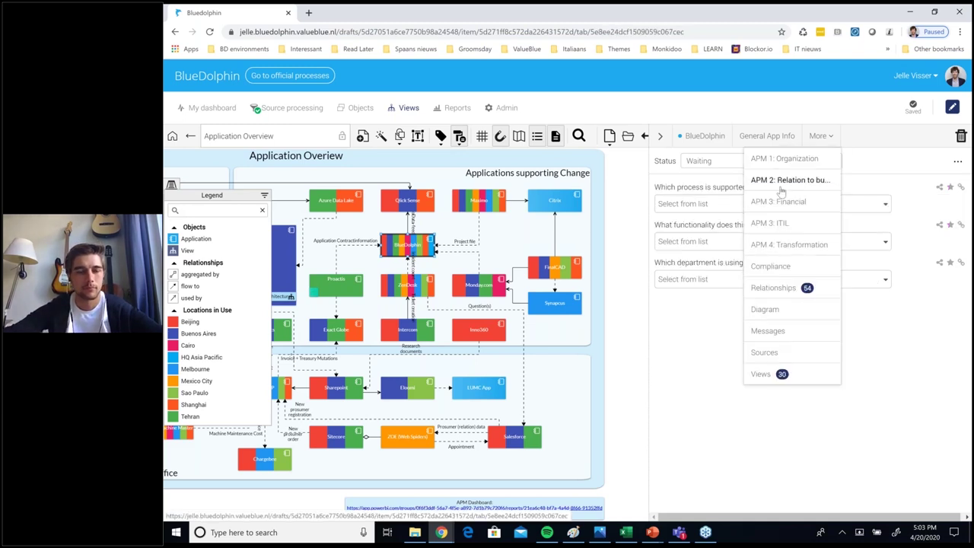
pyautogui.moveTo(665, 186); pyautogui.dragTo(782, 251)
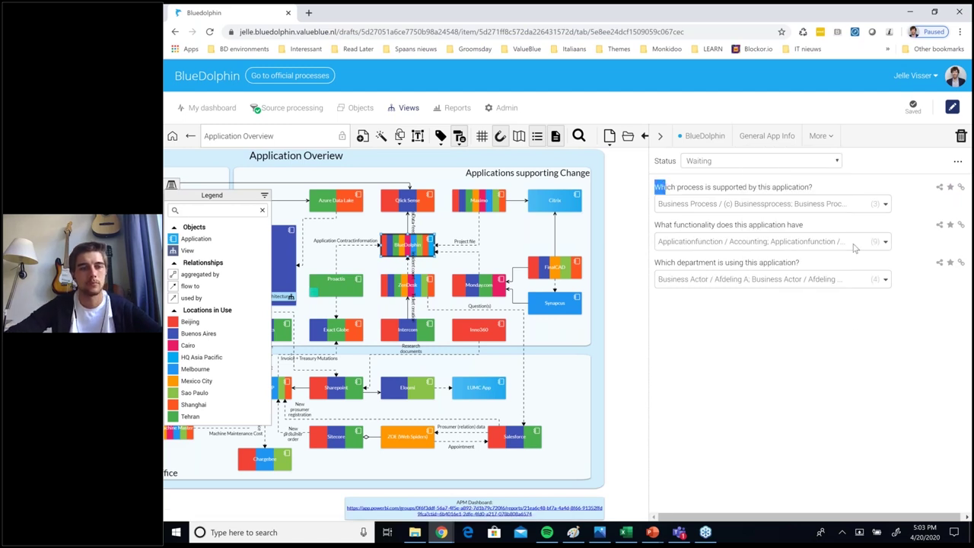
# - Examine BlueDolphin's APM 3: Financial and APM 3: ITIL properties and collapse its details
pyautogui.click(819, 135)
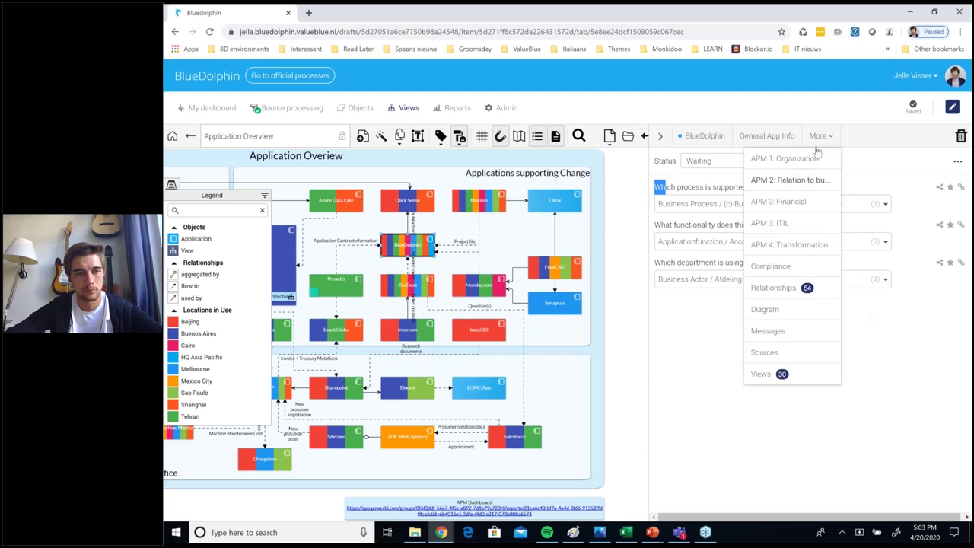
pyautogui.click(791, 201)
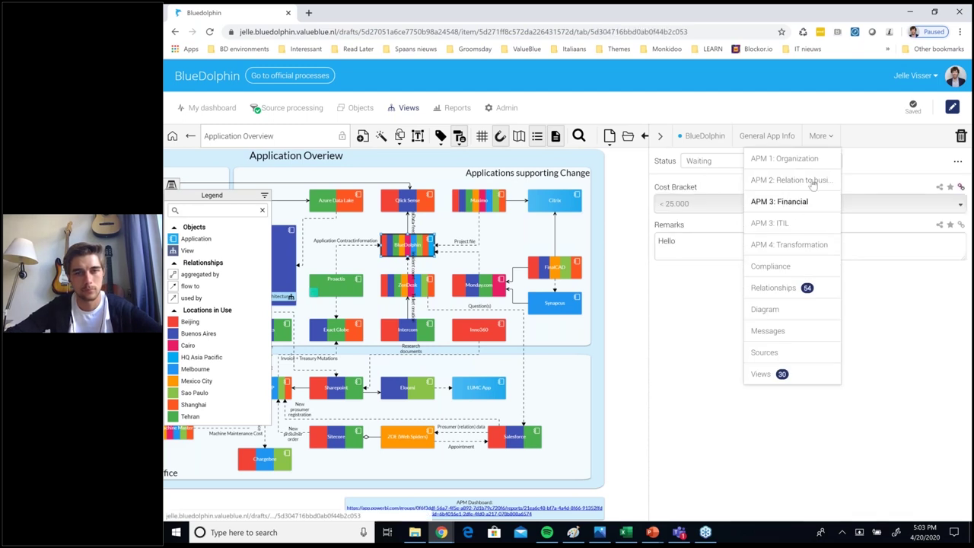
pyautogui.click(784, 224)
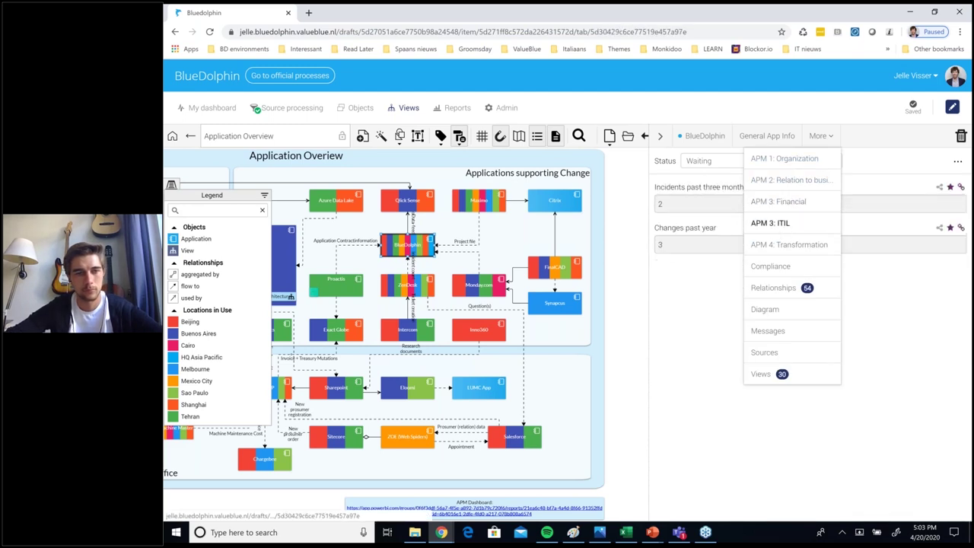
pyautogui.click(662, 137)
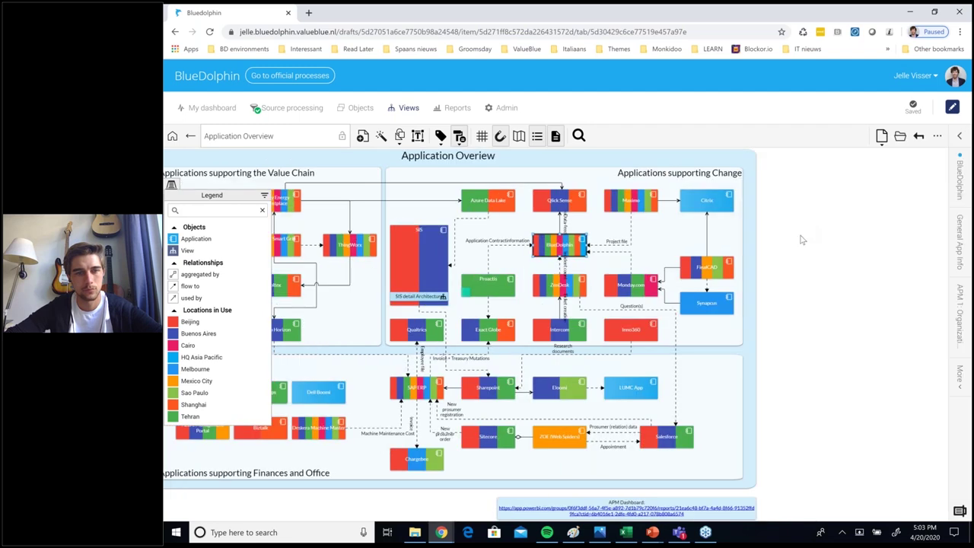
# - Add a new object named Test new app 1 of type Application in the empty area beside the Application Overview
pyautogui.click(952, 108)
pyautogui.click(470, 296)
pyautogui.write('Ie')
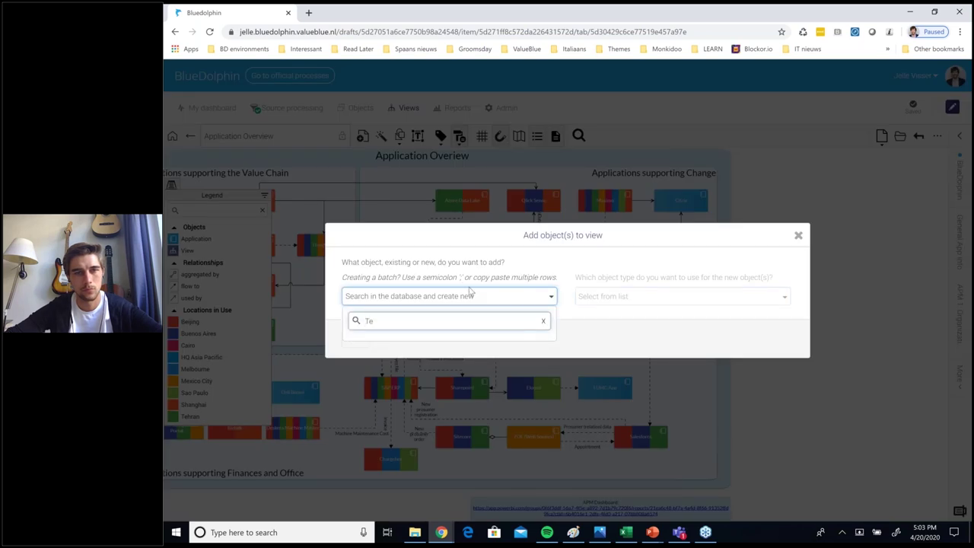
pyautogui.write('st bne')
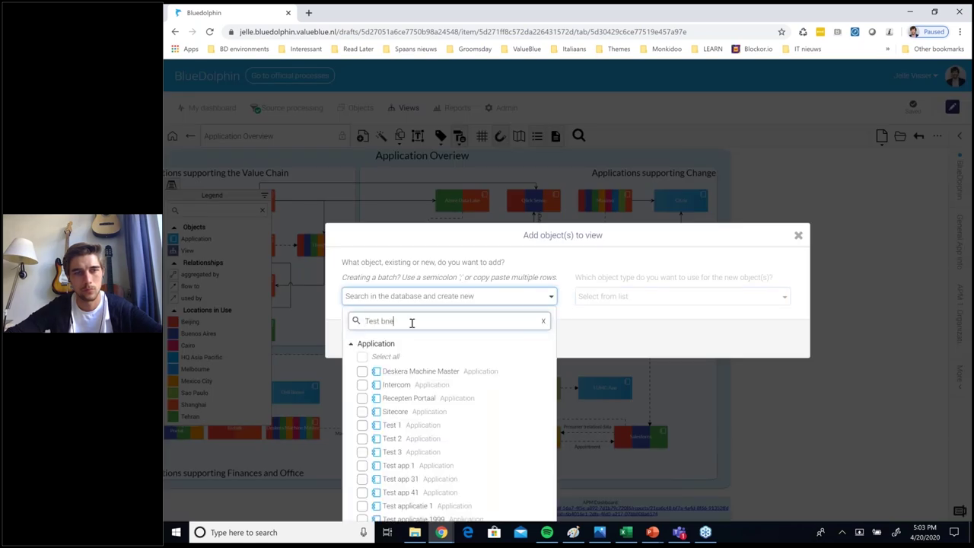
pyautogui.press('BackSpace')
pyautogui.press('BackSpace')
pyautogui.press('BackSpace')
pyautogui.write('new app 1')
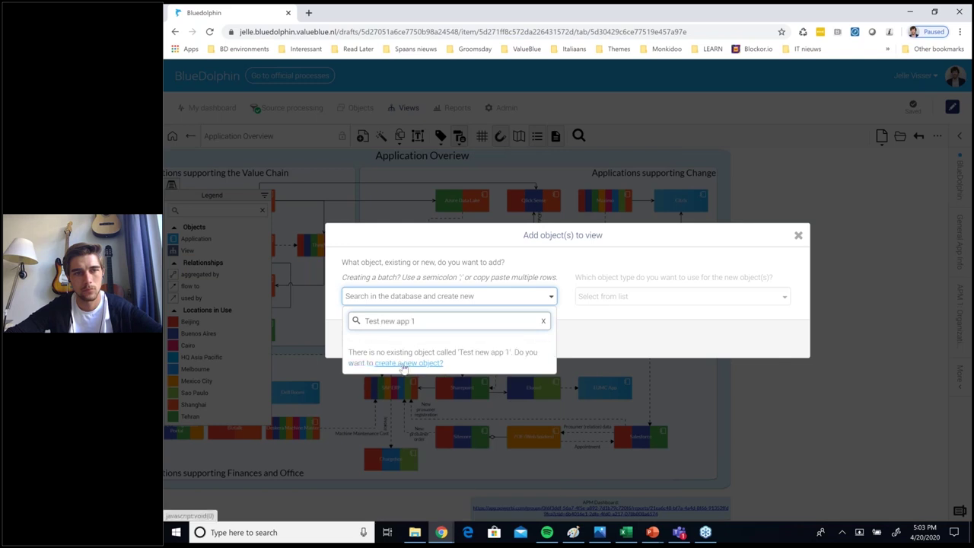
pyautogui.click(403, 364)
pyautogui.click(669, 297)
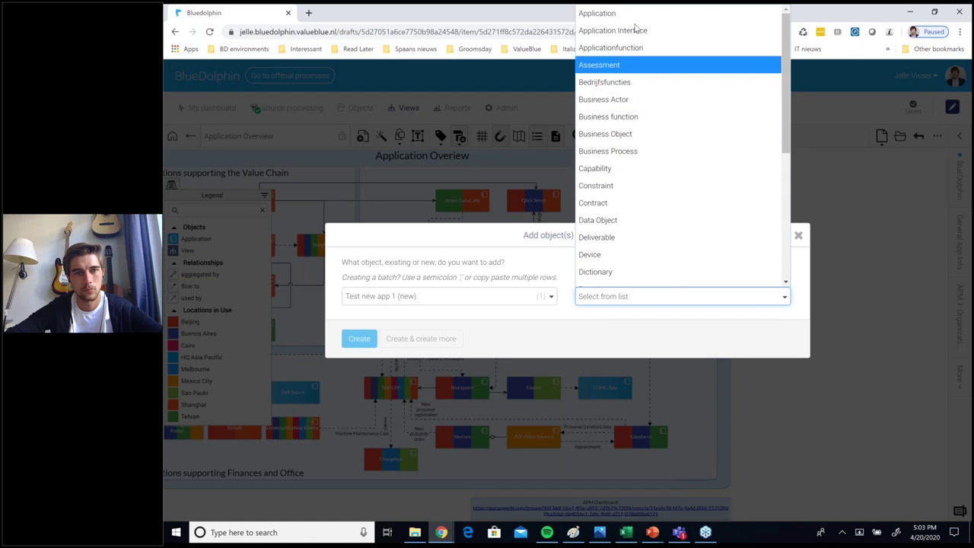
pyautogui.press('Return')
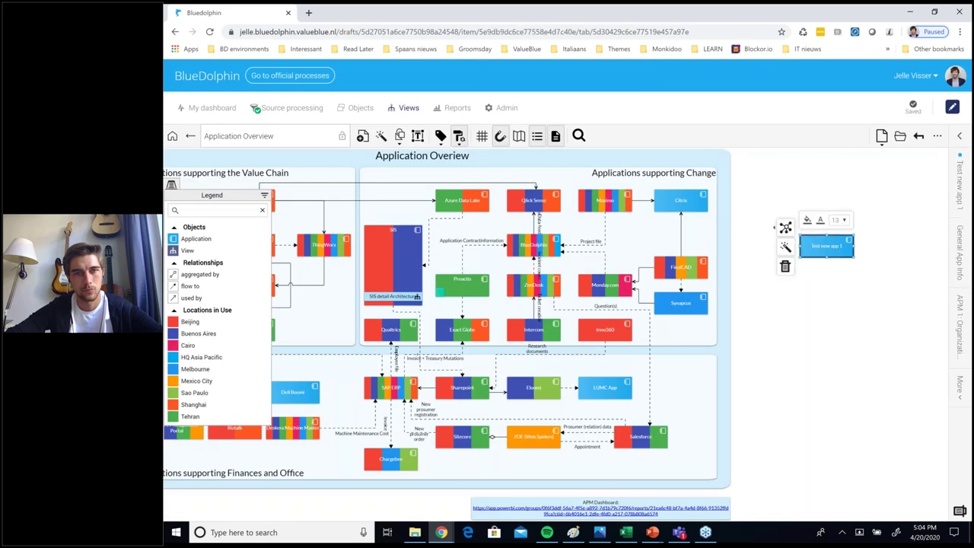
# - Set the Used in locations property of Test new app 1 to Energy Plants, Buenos Aires and Beijing
pyautogui.click(832, 135)
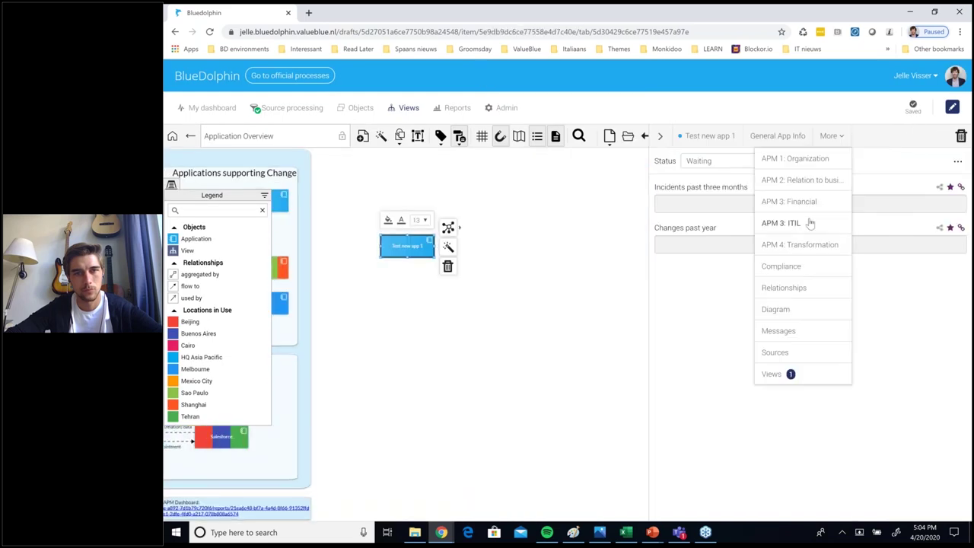
pyautogui.click(785, 290)
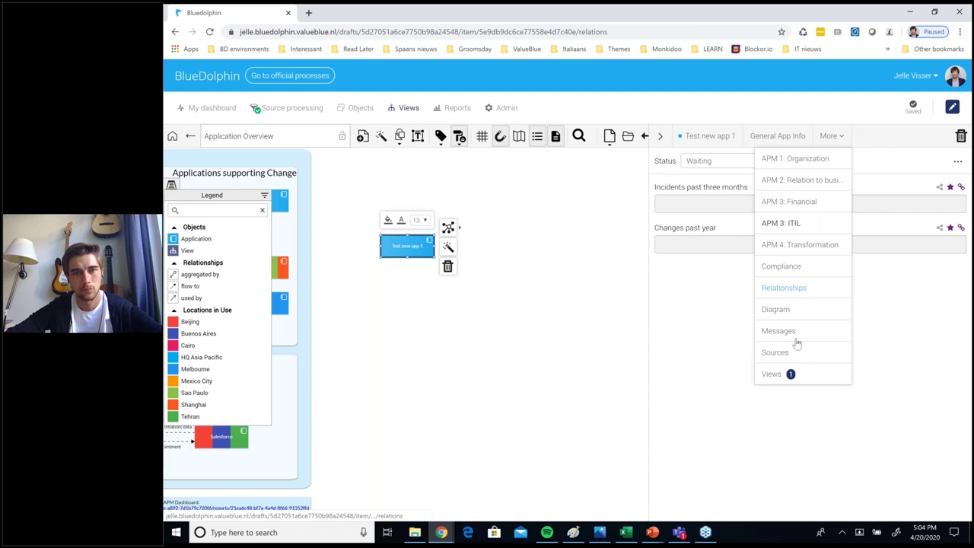
pyautogui.click(805, 160)
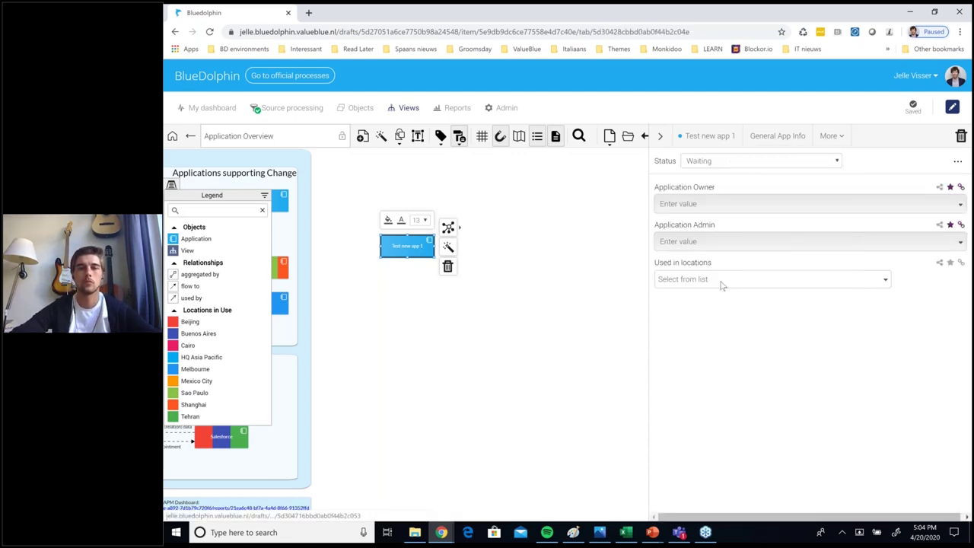
pyautogui.click(769, 279)
pyautogui.click(703, 444)
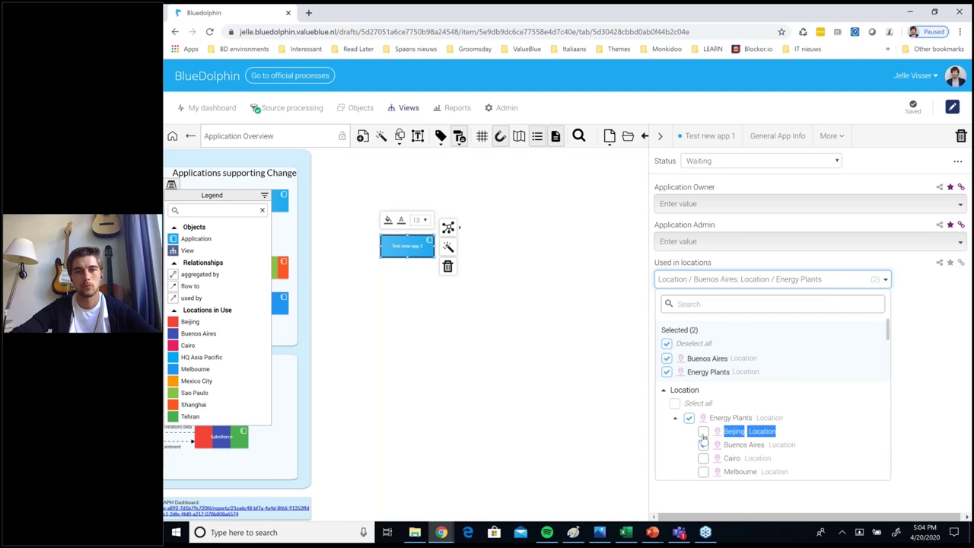
pyautogui.click(703, 430)
# - Set the processes supported by Test new app 1 to (c) Businessprocess, Automated trade of electricity (to IOT devices) and Billing process [Current state]
pyautogui.click(829, 139)
pyautogui.click(799, 178)
pyautogui.click(697, 204)
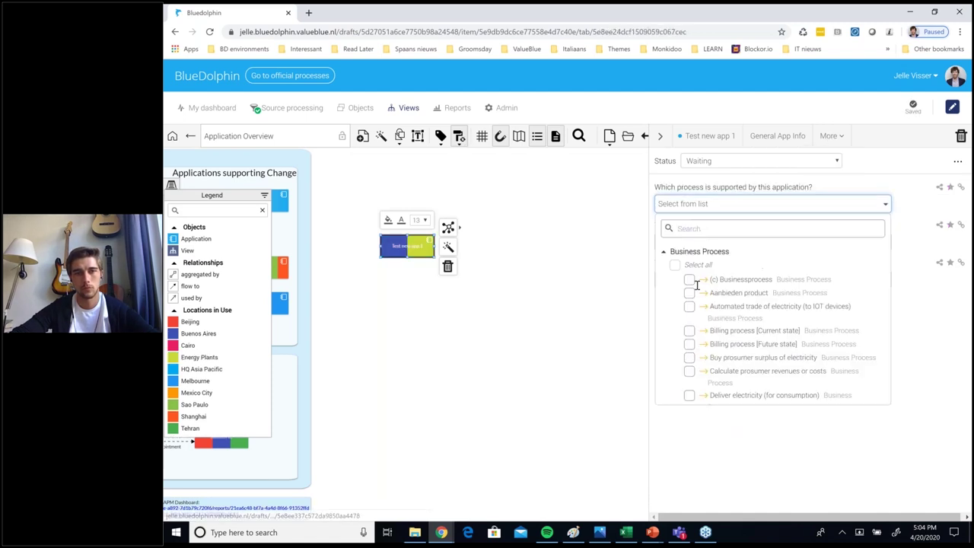
pyautogui.click(690, 281)
pyautogui.click(690, 357)
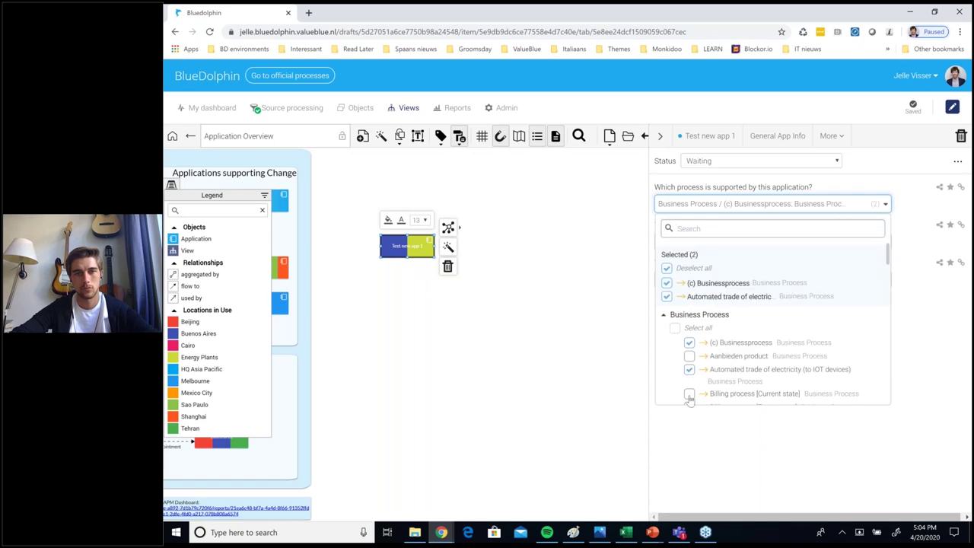
pyautogui.click(689, 395)
pyautogui.press('Escape')
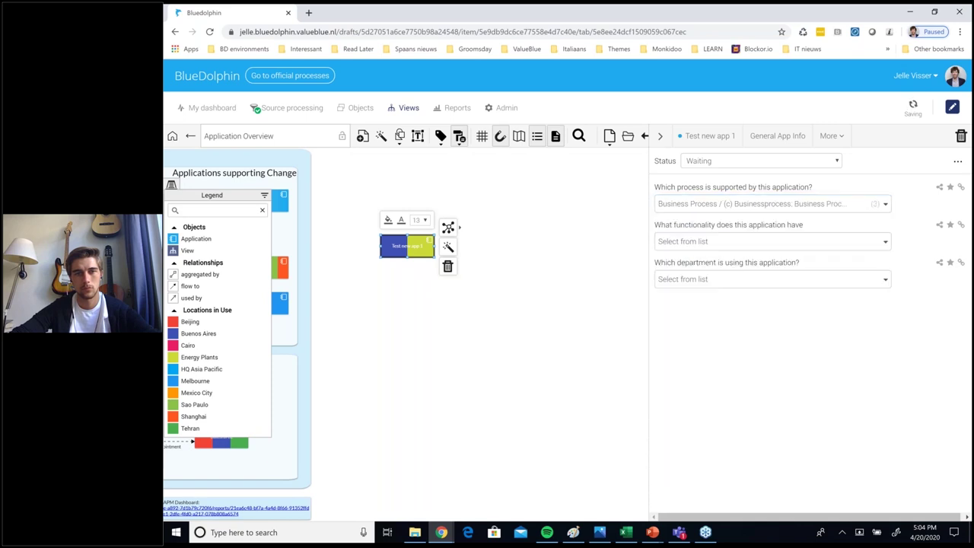
# - Assign three application functions to Test new app 1's functionality property, including (c) Applicationfunction and API Management
pyautogui.click(719, 242)
pyautogui.click(689, 344)
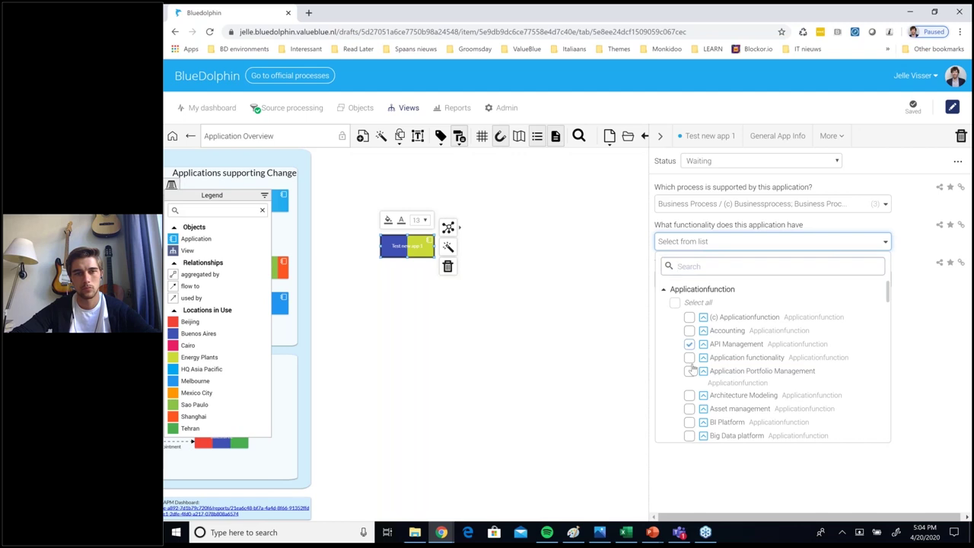
pyautogui.click(689, 358)
pyautogui.click(689, 380)
pyautogui.click(690, 367)
pyautogui.click(910, 356)
# - Set the departments using Test new app 1 to Grid operator, Prosumer and Marketing campaign team
pyautogui.click(801, 280)
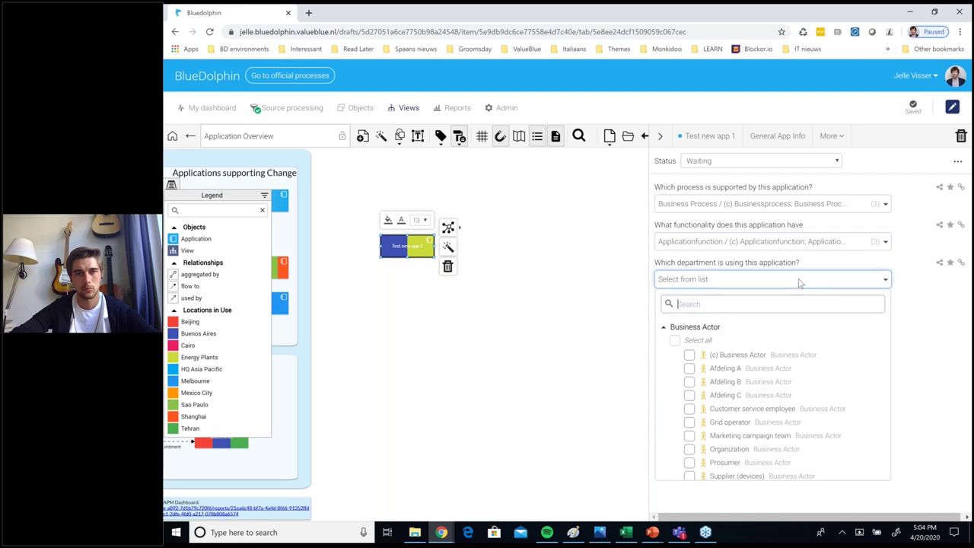
pyautogui.scroll(-2, 700, 384)
pyautogui.click(689, 377)
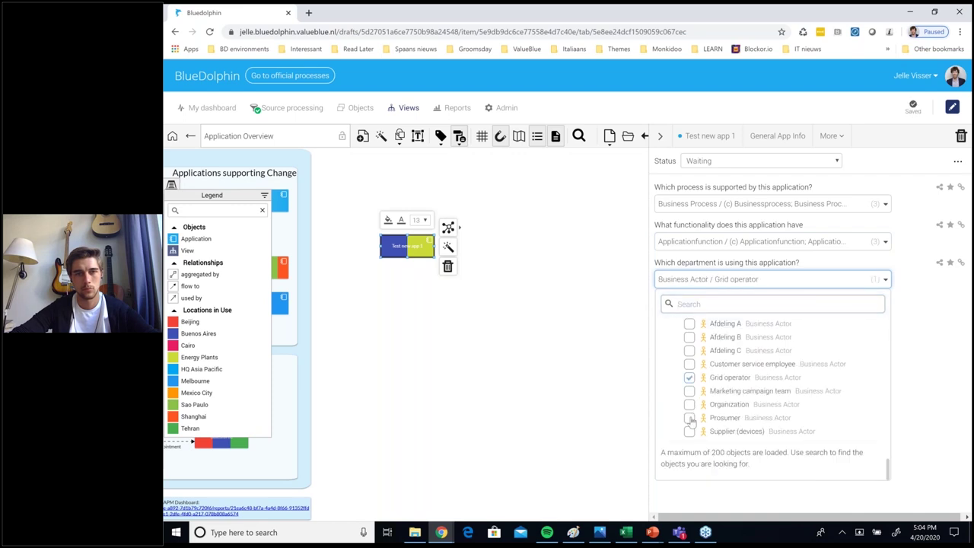
pyautogui.click(690, 418)
pyautogui.click(690, 391)
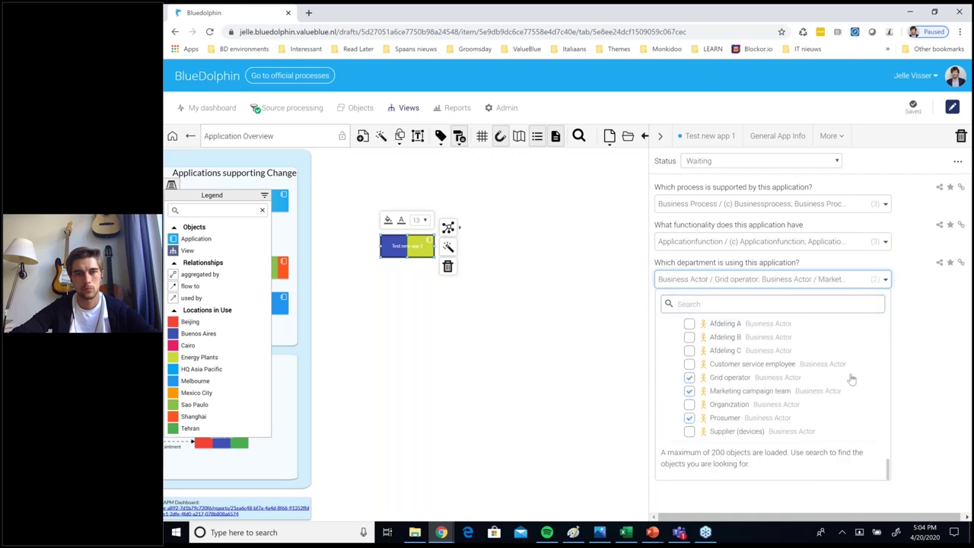
pyautogui.click(938, 352)
pyautogui.click(831, 136)
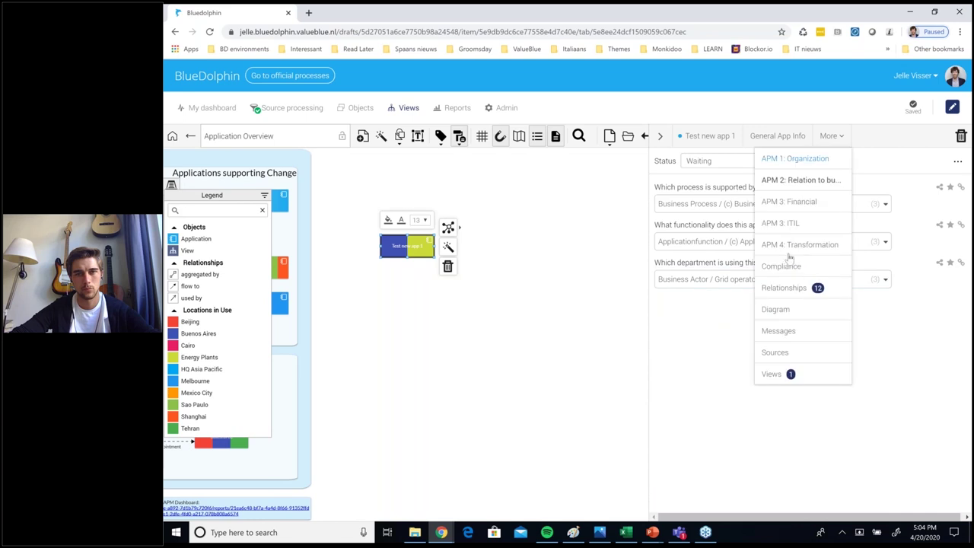
# - View the relationship diagram of Test new app 1 and return to the Application Overview canvas
pyautogui.click(786, 314)
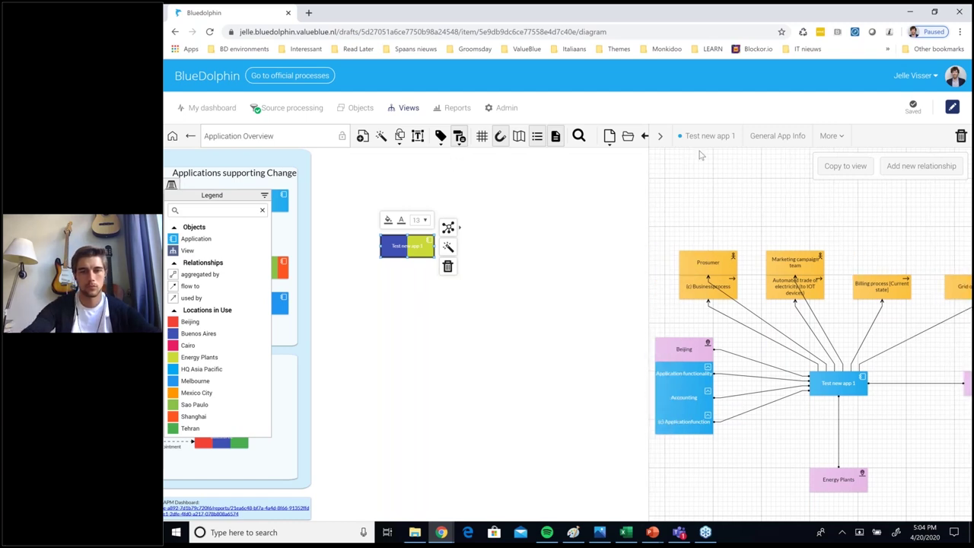
pyautogui.click(662, 136)
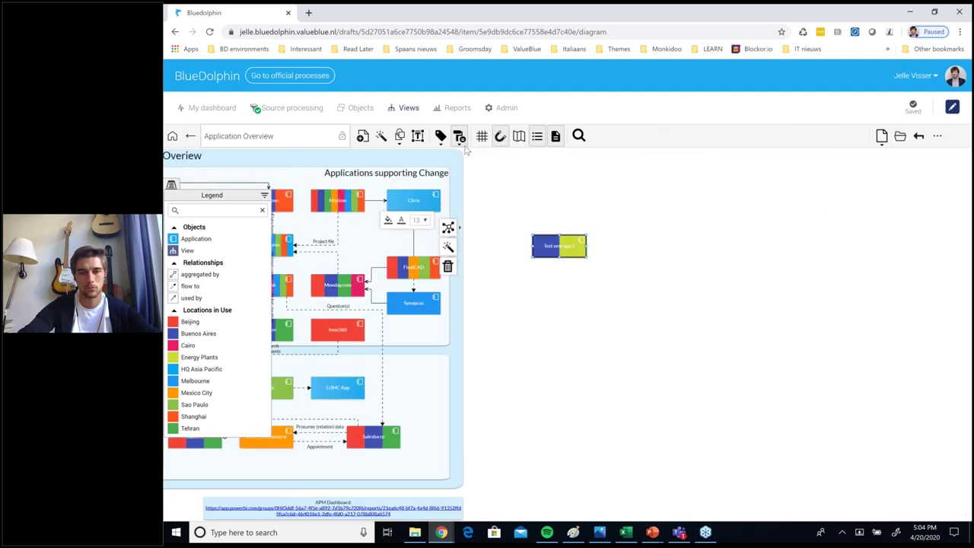
# - Hide the legend and colour the Application Overview with the "Which processes are supported?" conditional layout instead of Locations in Use
pyautogui.click(537, 136)
pyautogui.click(459, 136)
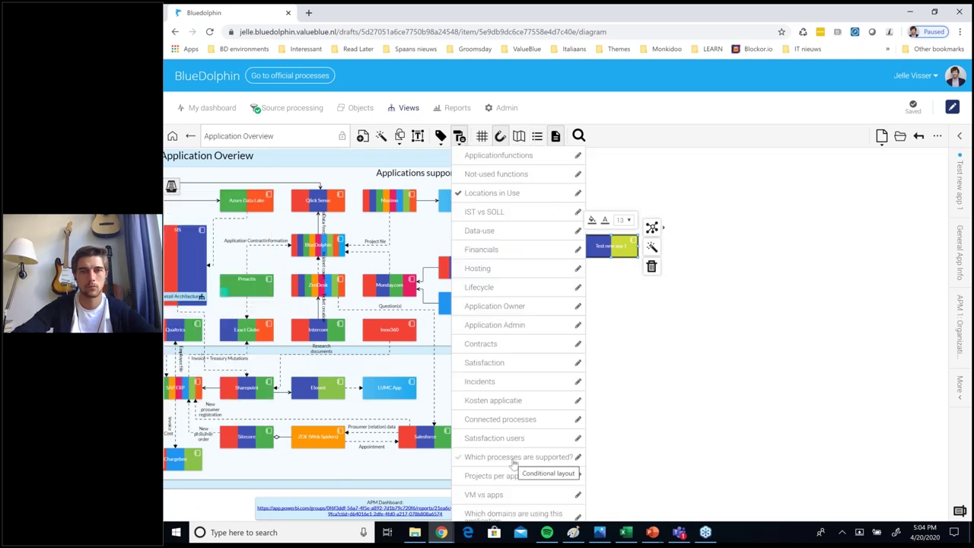
pyautogui.click(572, 457)
pyautogui.click(683, 320)
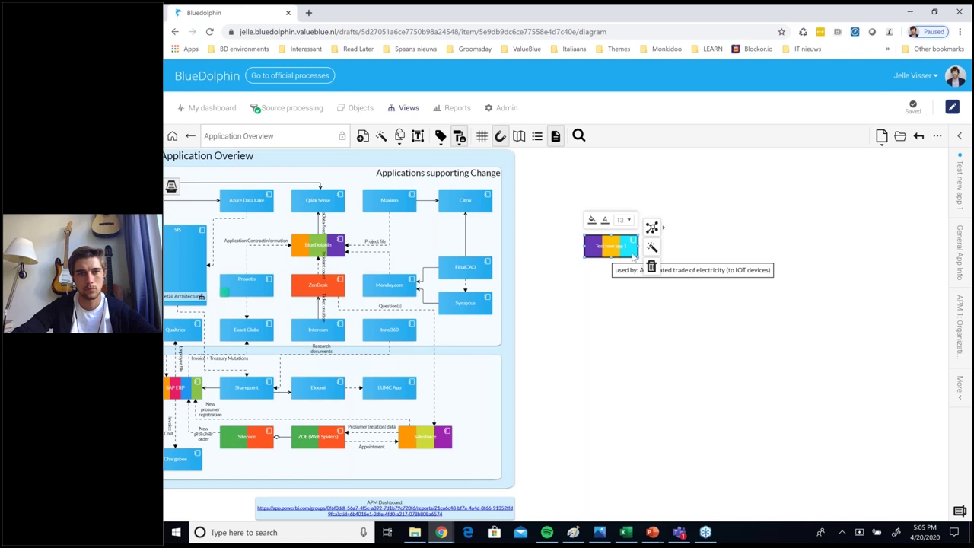
pyautogui.click(620, 309)
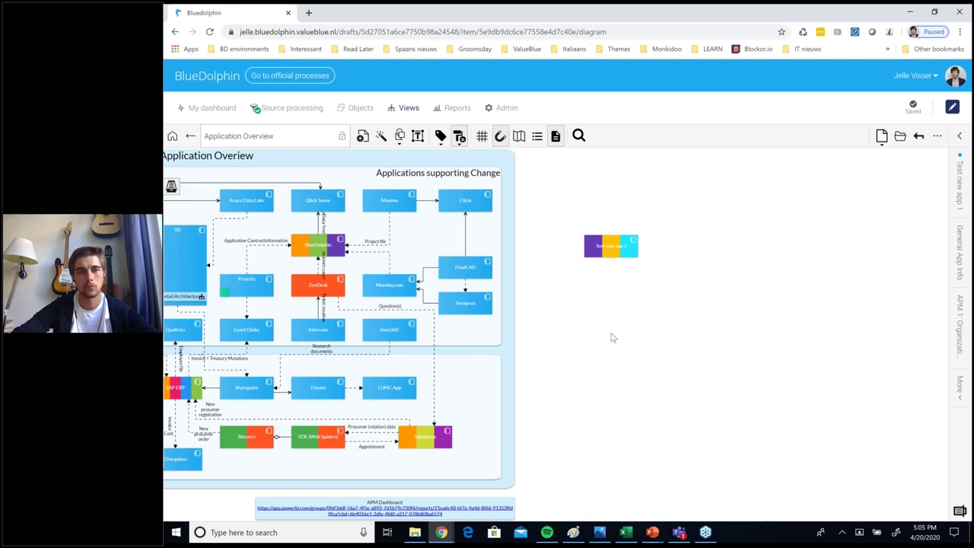
# - Open the guest link form from the APM 2 business relation properties of Test new app 1
pyautogui.click(960, 140)
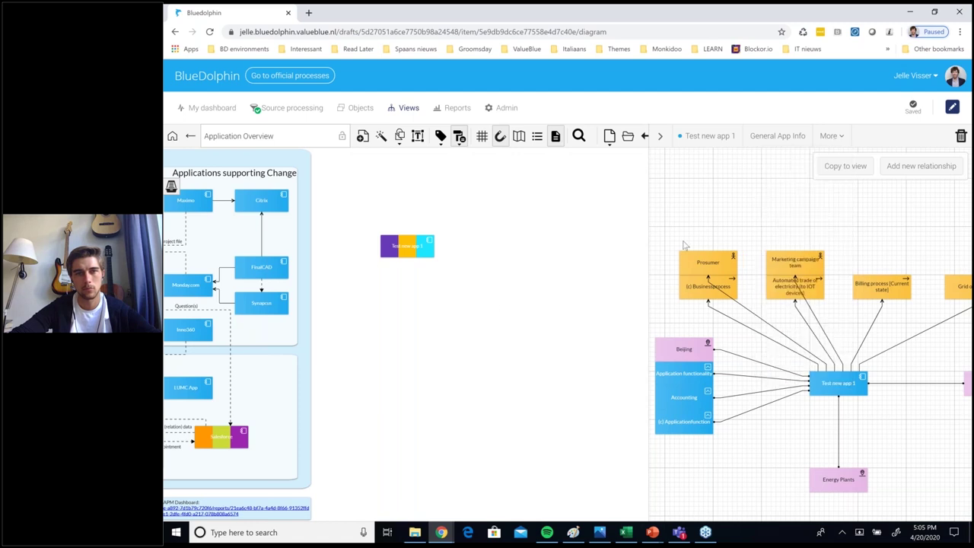
pyautogui.moveTo(840, 138)
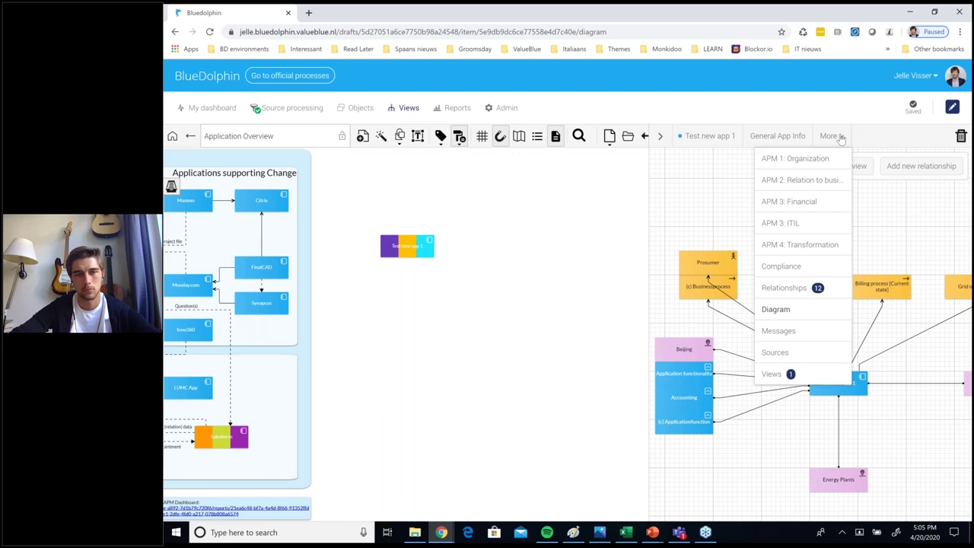
pyautogui.click(825, 179)
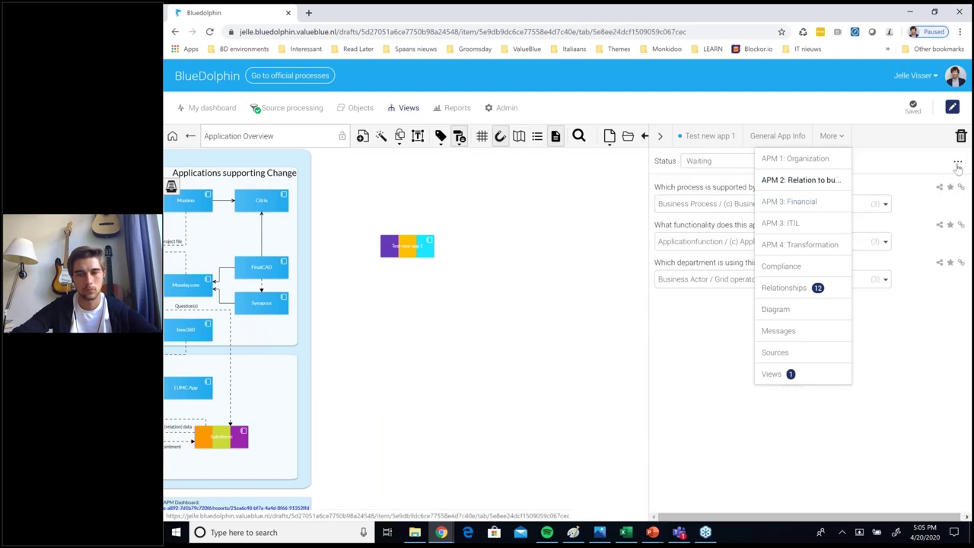
pyautogui.click(958, 166)
pyautogui.click(958, 166)
pyautogui.click(941, 169)
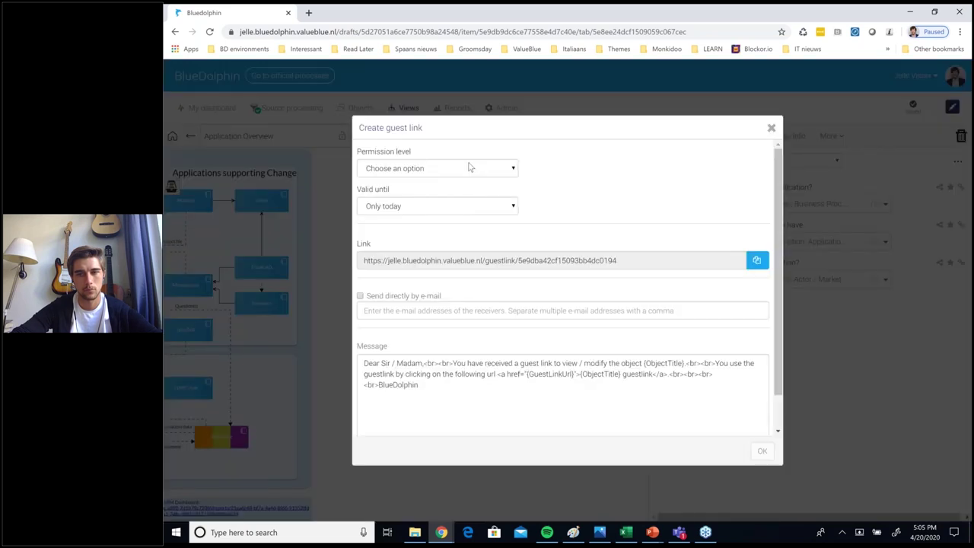
# - Try a guest link with Read and write permission and direct e-mail sending, and return to the full view without submitting it
pyautogui.click(470, 167)
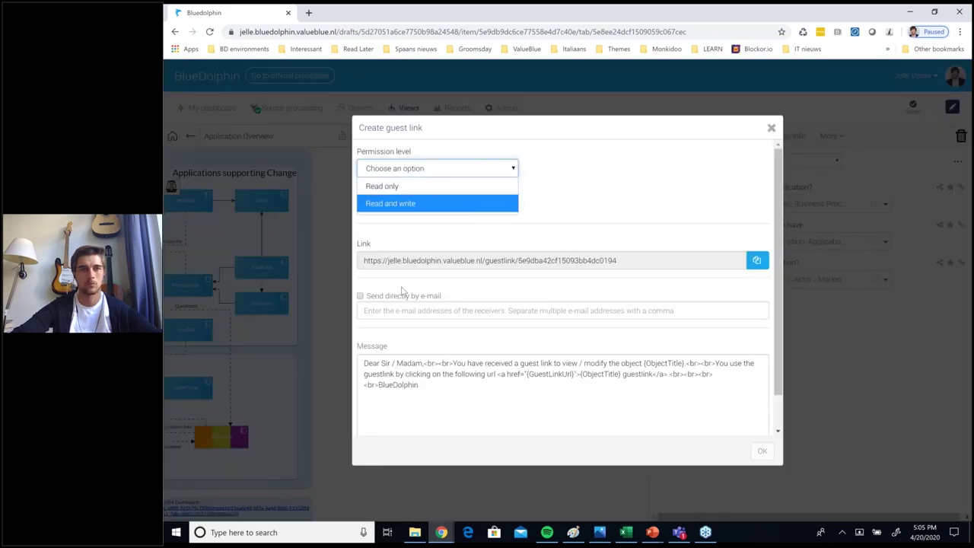
pyautogui.press('Return')
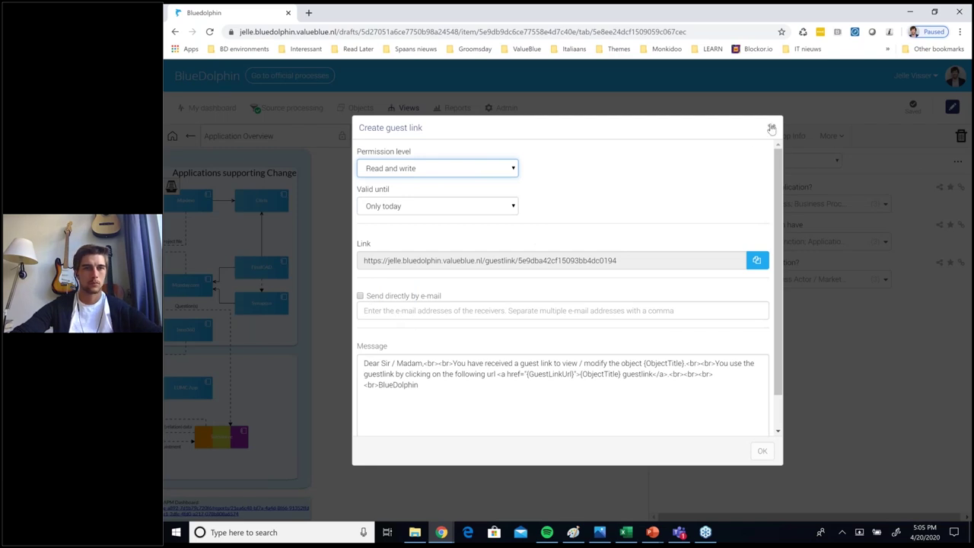
pyautogui.press('Tab')
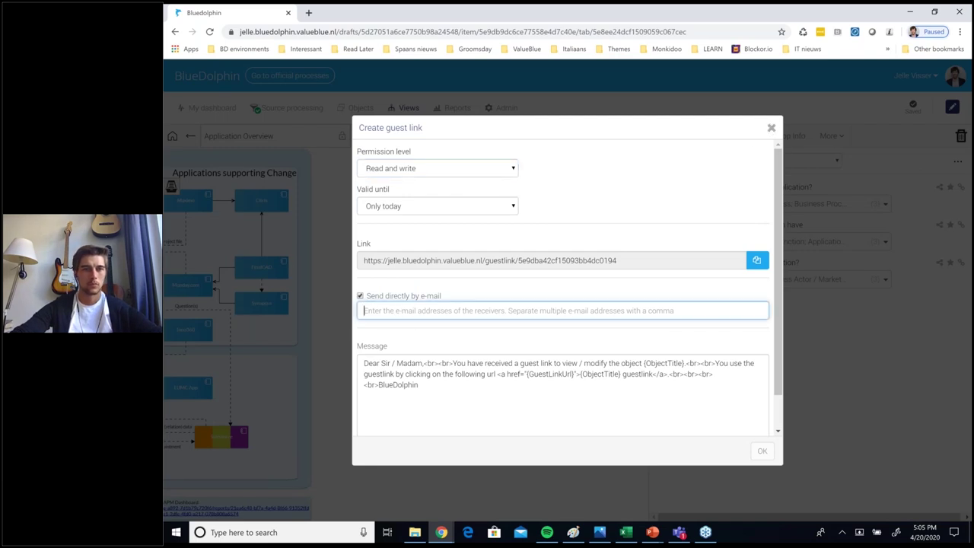
pyautogui.click(771, 127)
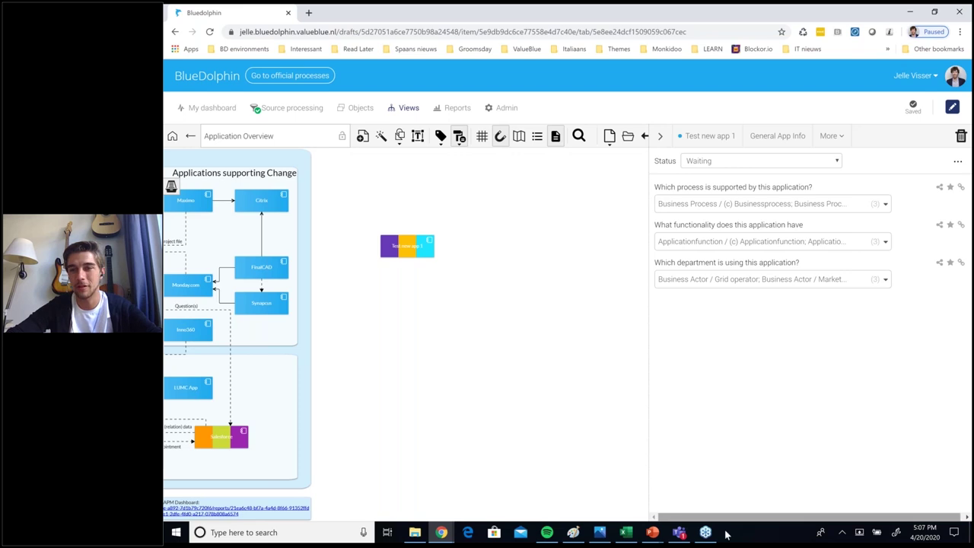
pyautogui.click(660, 137)
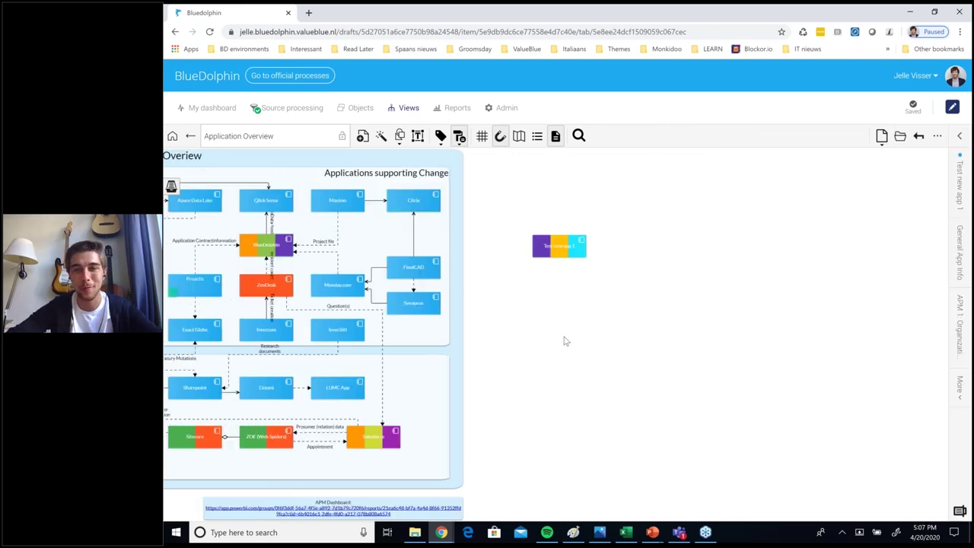
pyautogui.hscroll(-2, 561, 302)
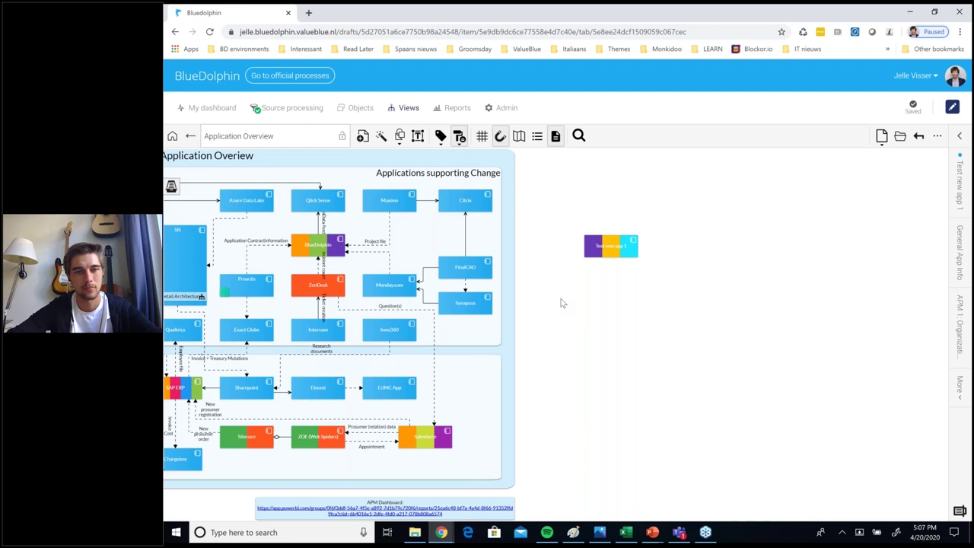
# - Switch to the Webinar_Online_Decentral_collaboration_final presentation in PowerPoint and start the slide show from slide 22, Demo
pyautogui.click(653, 533)
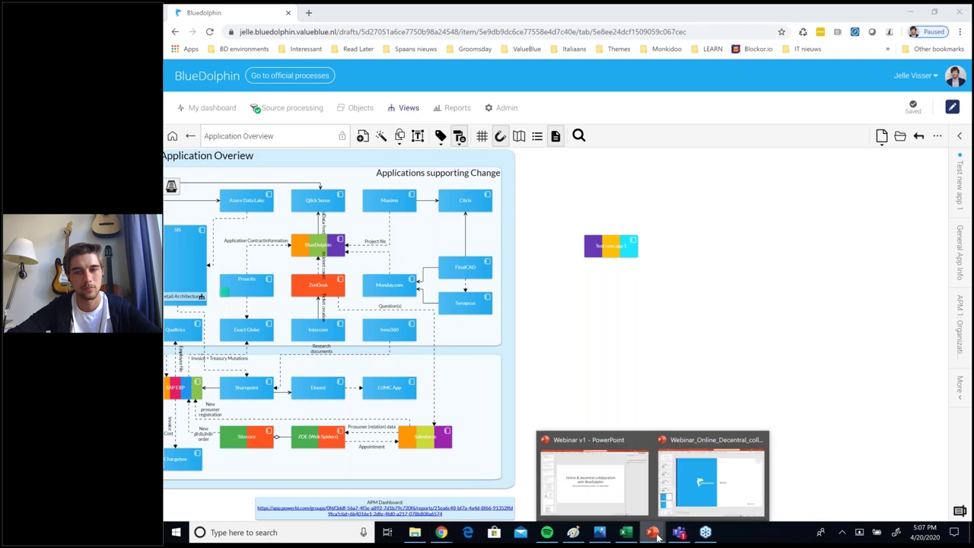
pyautogui.click(662, 498)
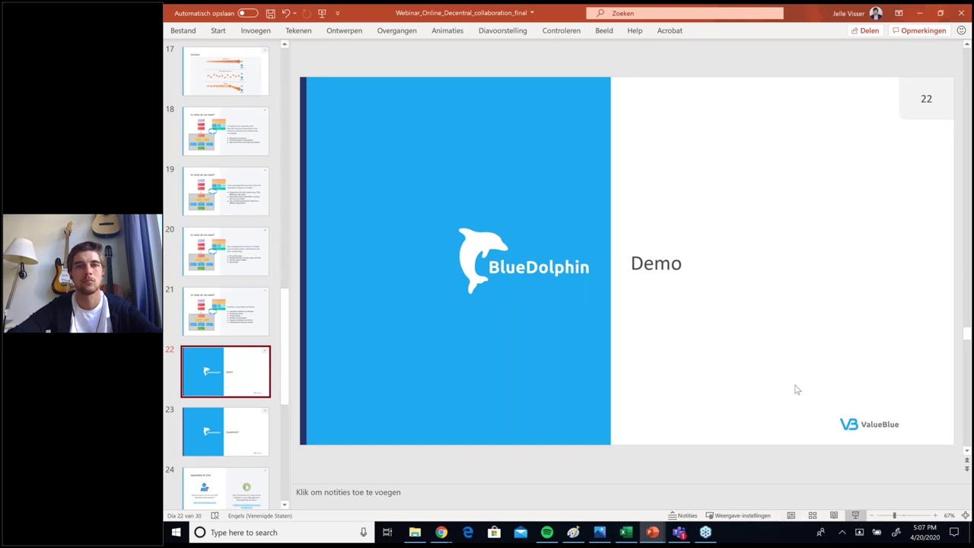
pyautogui.hotkey('shift', 'F5')
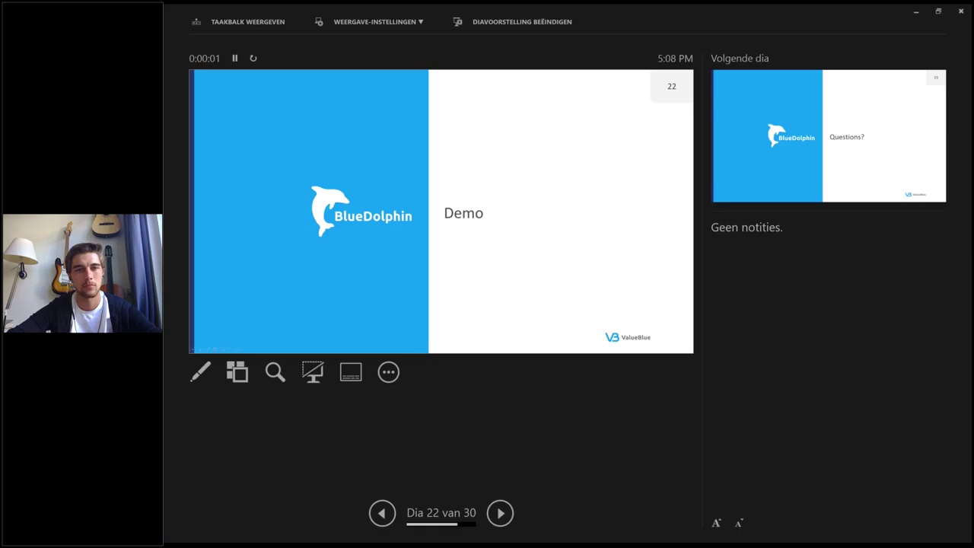
# - Swap the presenter view with the slide show and advance from the Demo slide to slide 26, "Don't forget to evaluate"
pyautogui.click(522, 195)
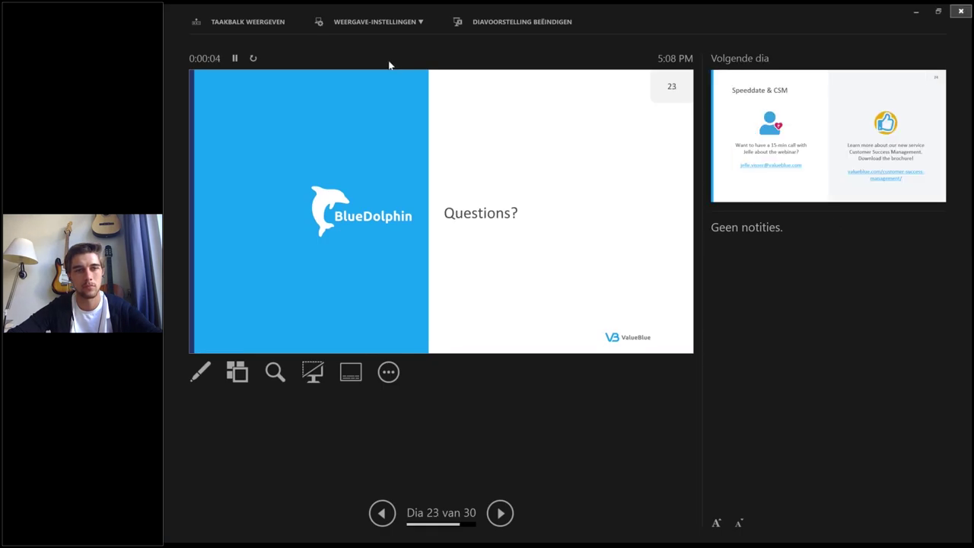
pyautogui.click(375, 24)
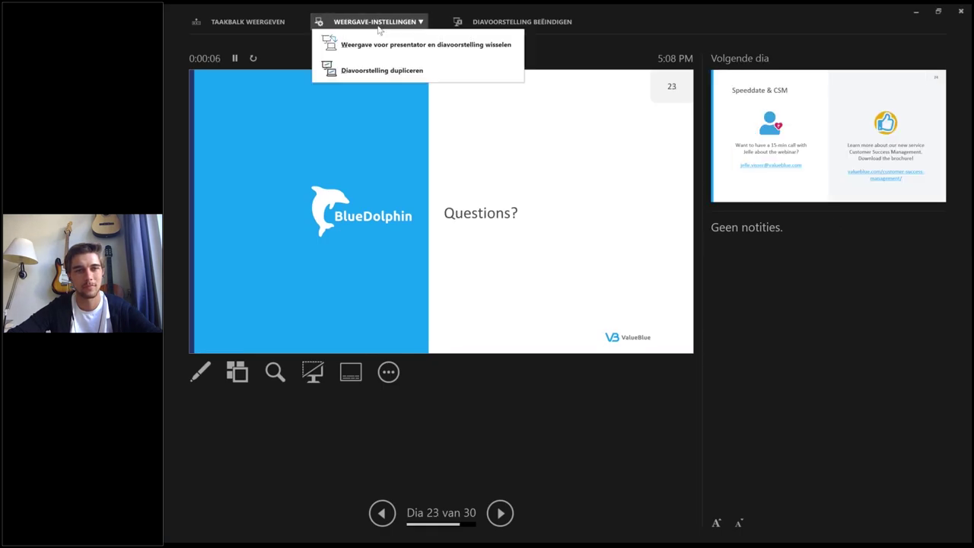
pyautogui.click(392, 44)
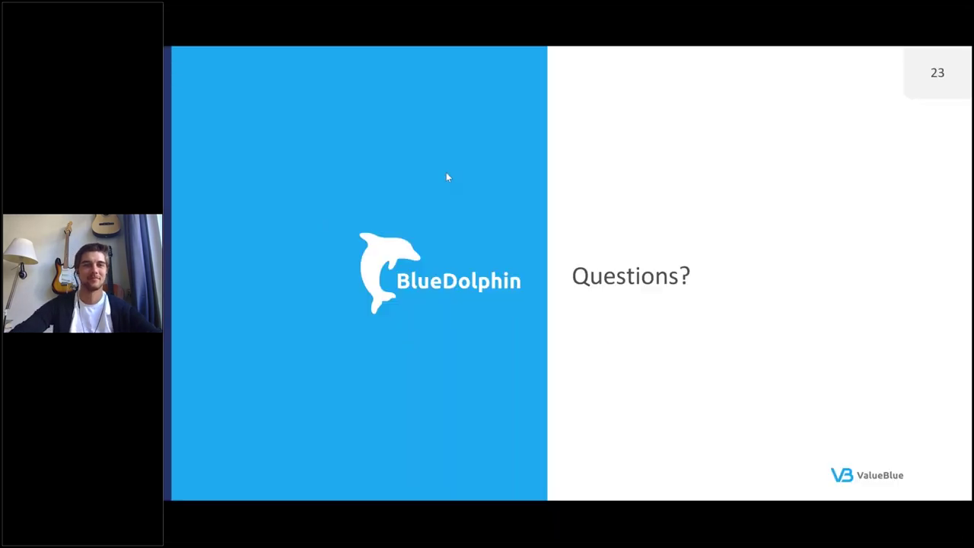
pyautogui.press('Right')
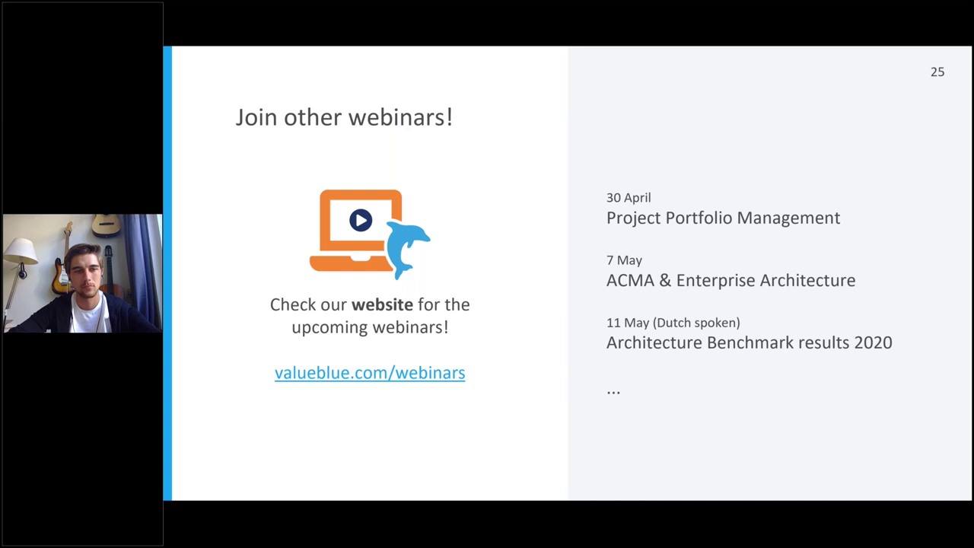
pyautogui.press('Right')
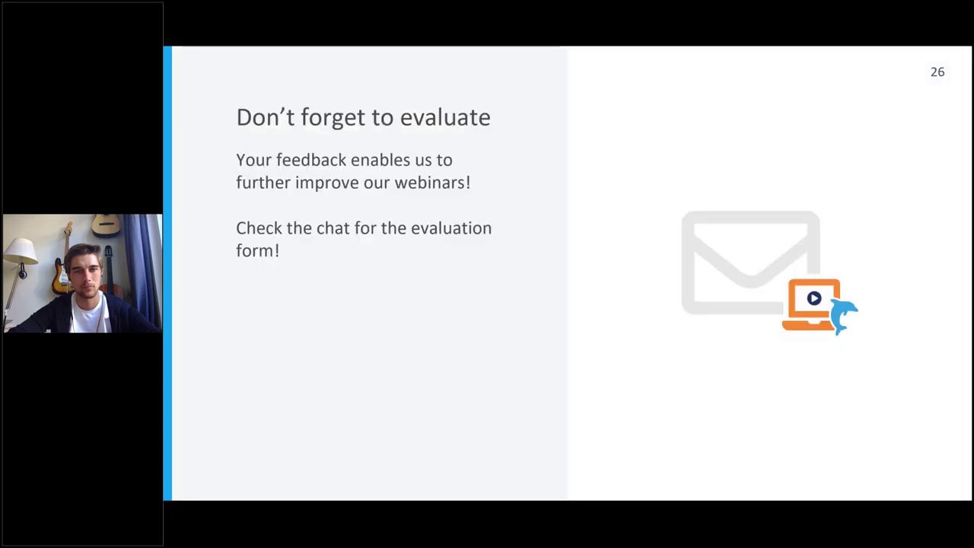